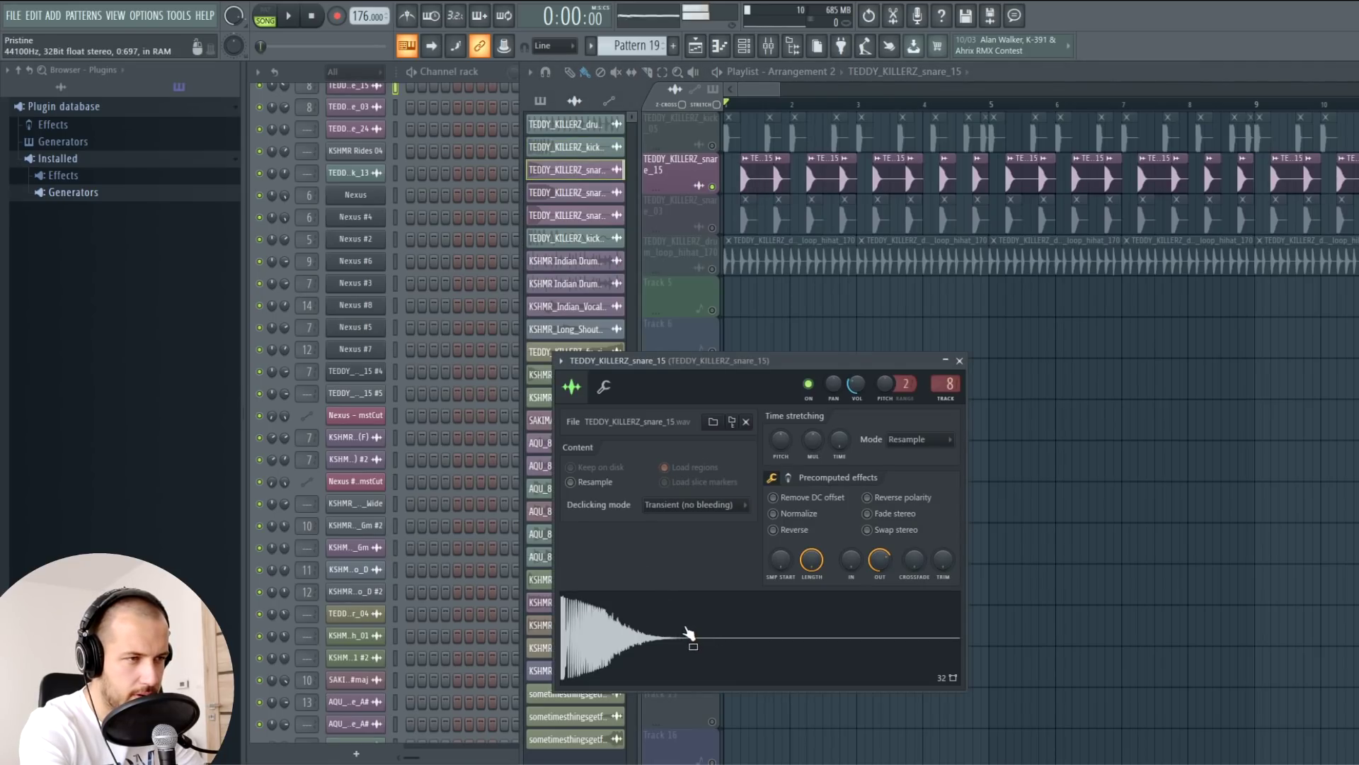
# Step: Inspect and audition the TEDDY_KILLERZ_snare_03 sample from its playlist clip, closing the open snare_15 sample window first
pyautogui.click(959, 361)
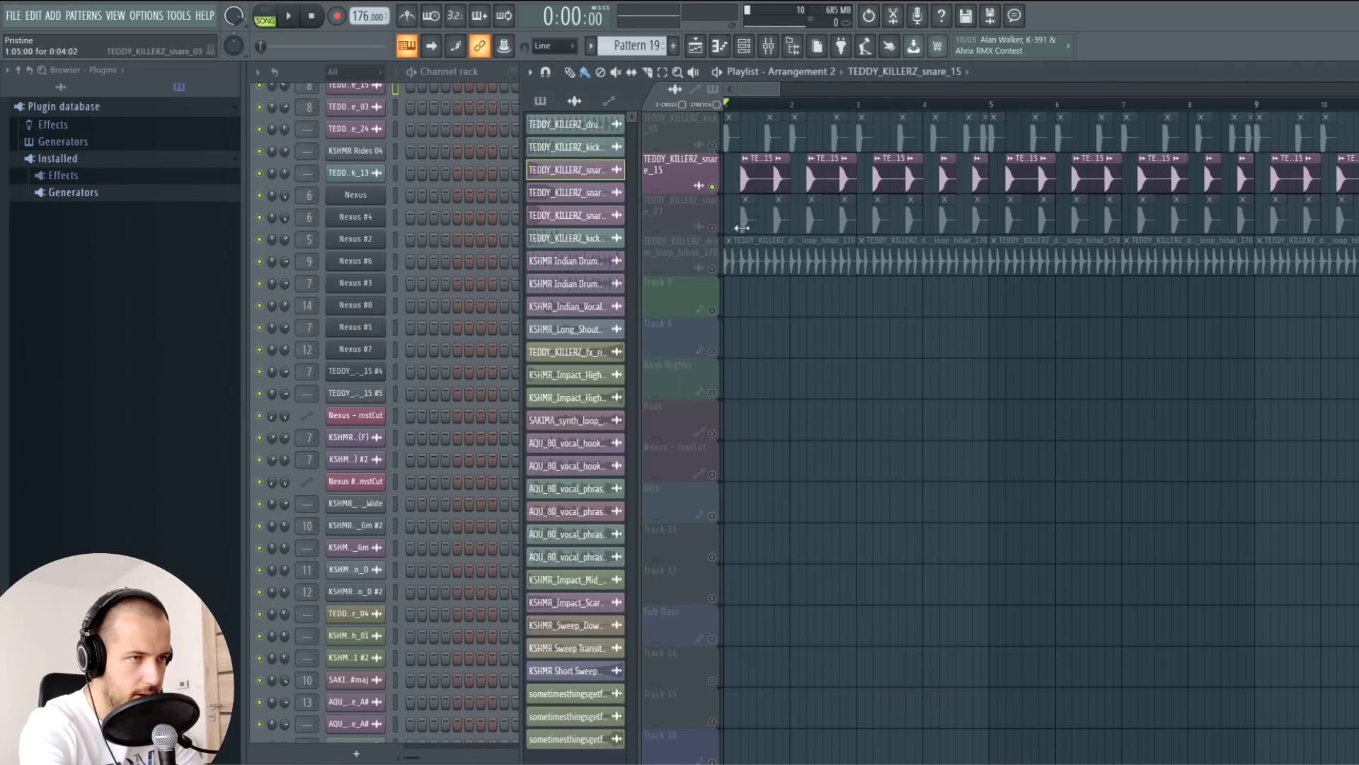
pyautogui.doubleClick(744, 221)
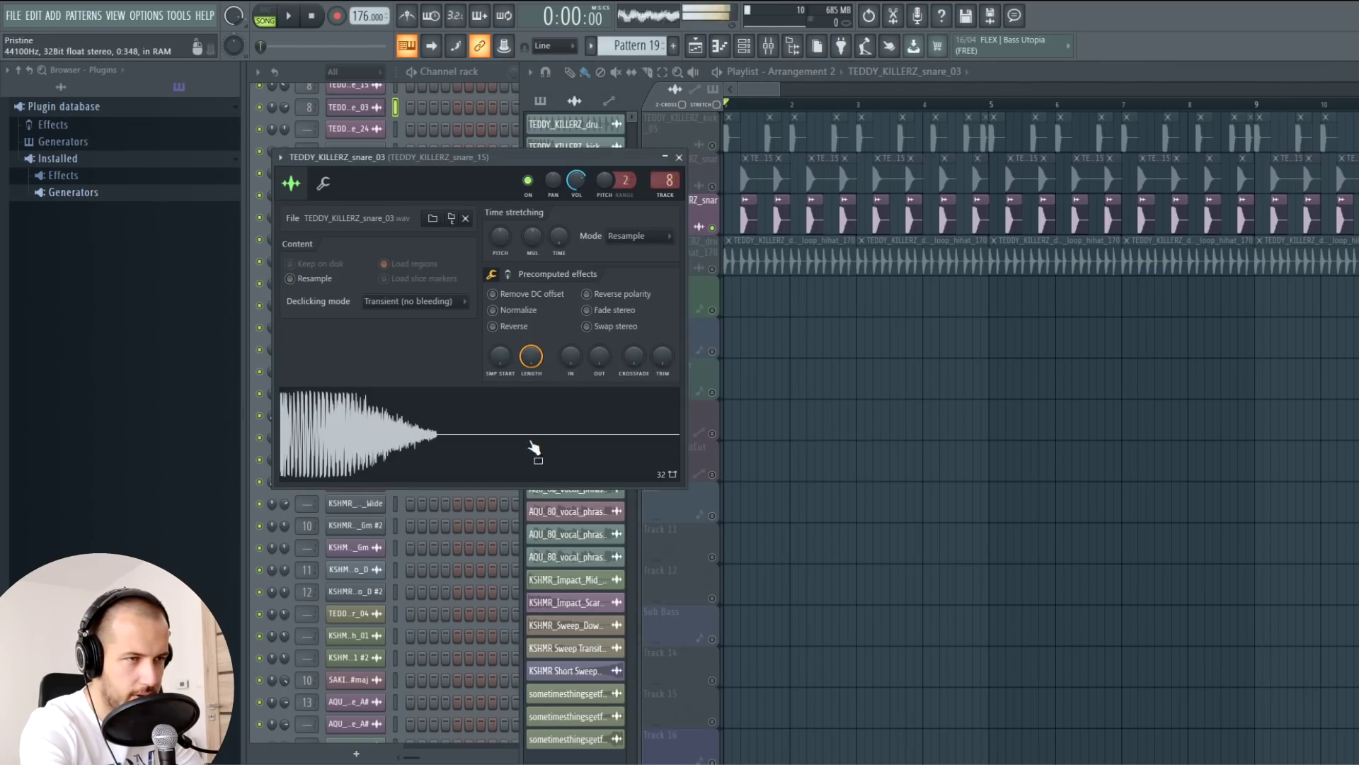
pyautogui.click(678, 157)
# Step: Play the kick and the two layered snare tracks together in the playlist
pyautogui.click(690, 177)
pyautogui.press('space')
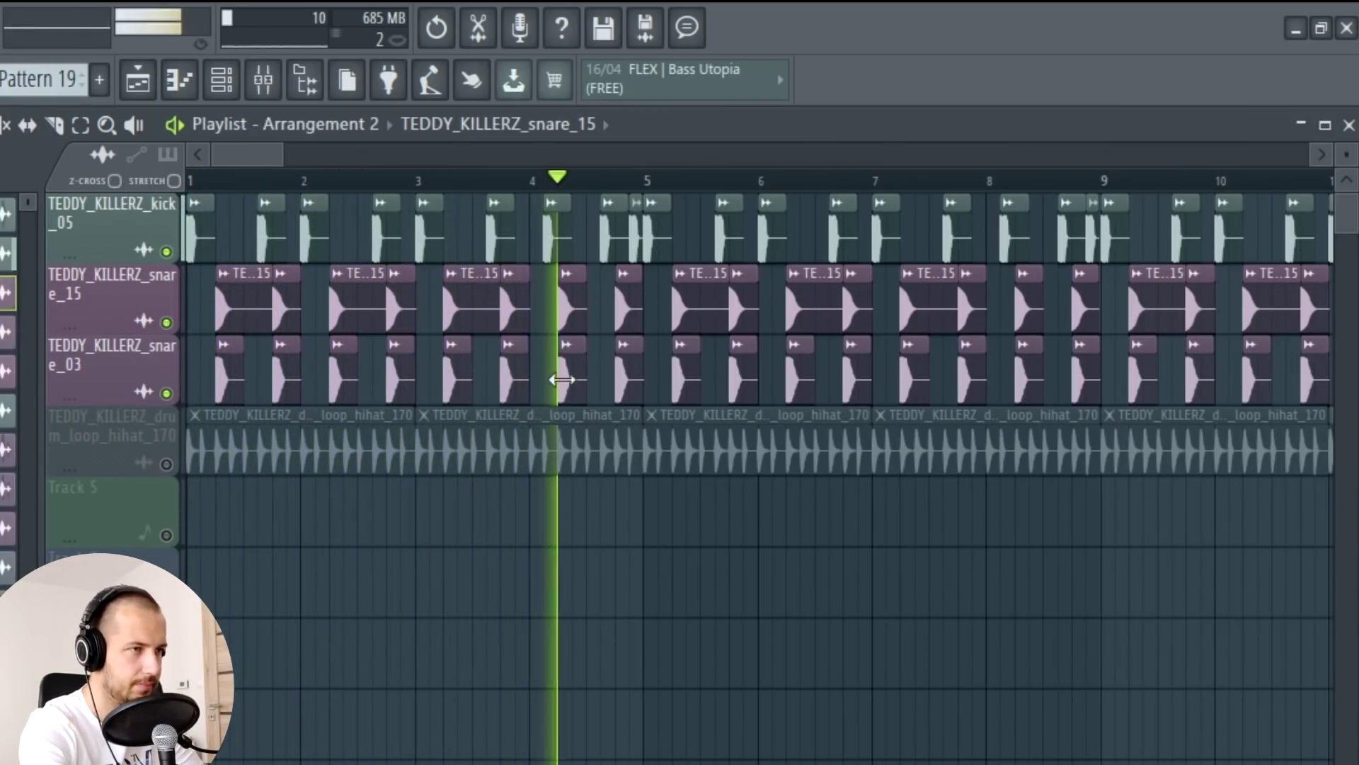
pyautogui.press('space')
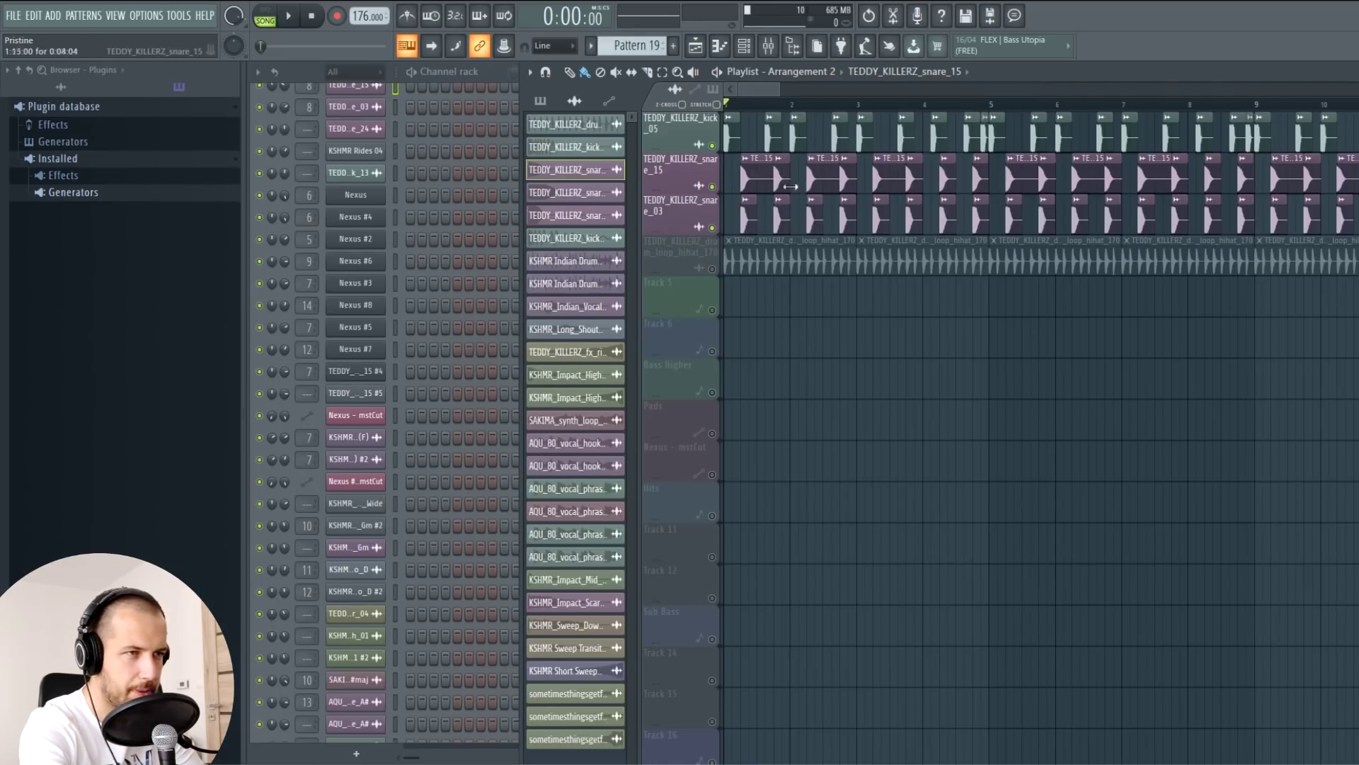
# Step: Solo the TEDDY_KILLERZ_drum_loop_hihat_170 track and listen to it from the start
pyautogui.rightClick(712, 268)
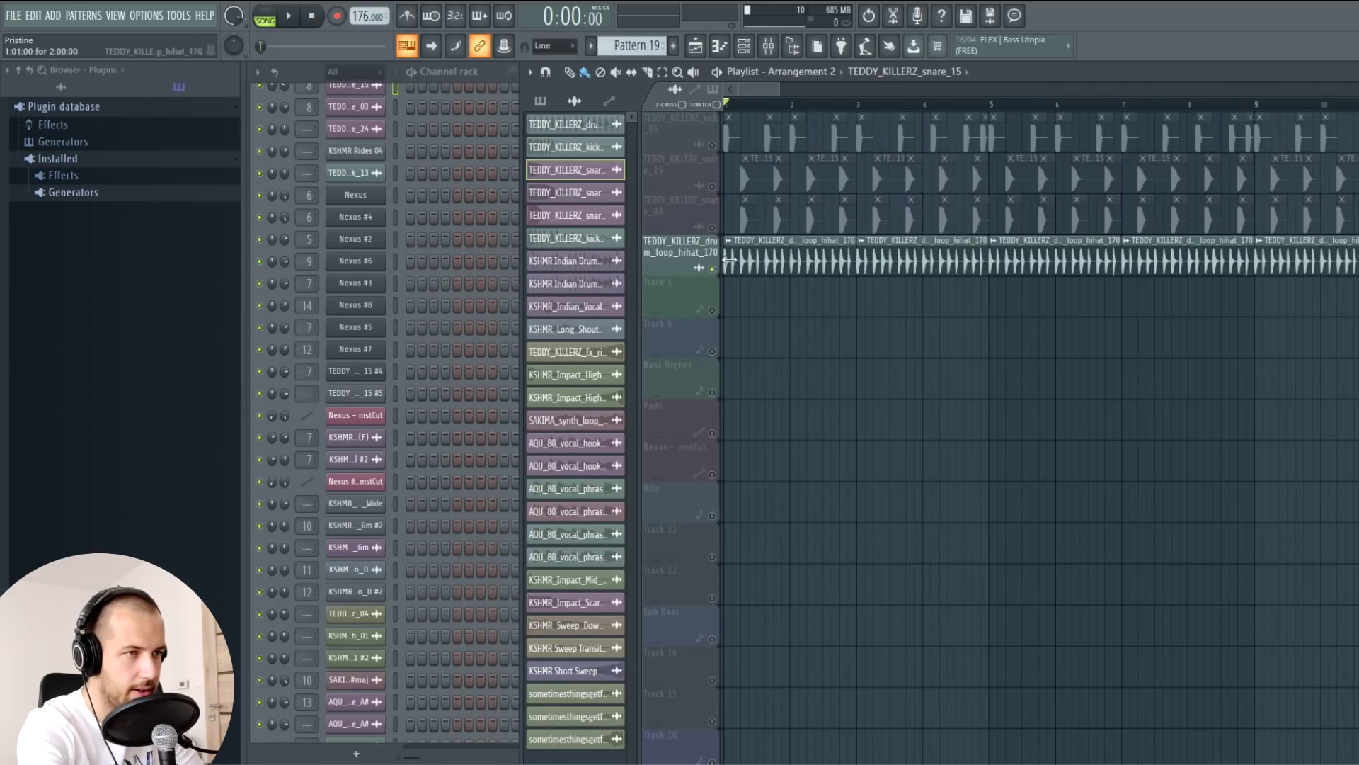
pyautogui.press('space')
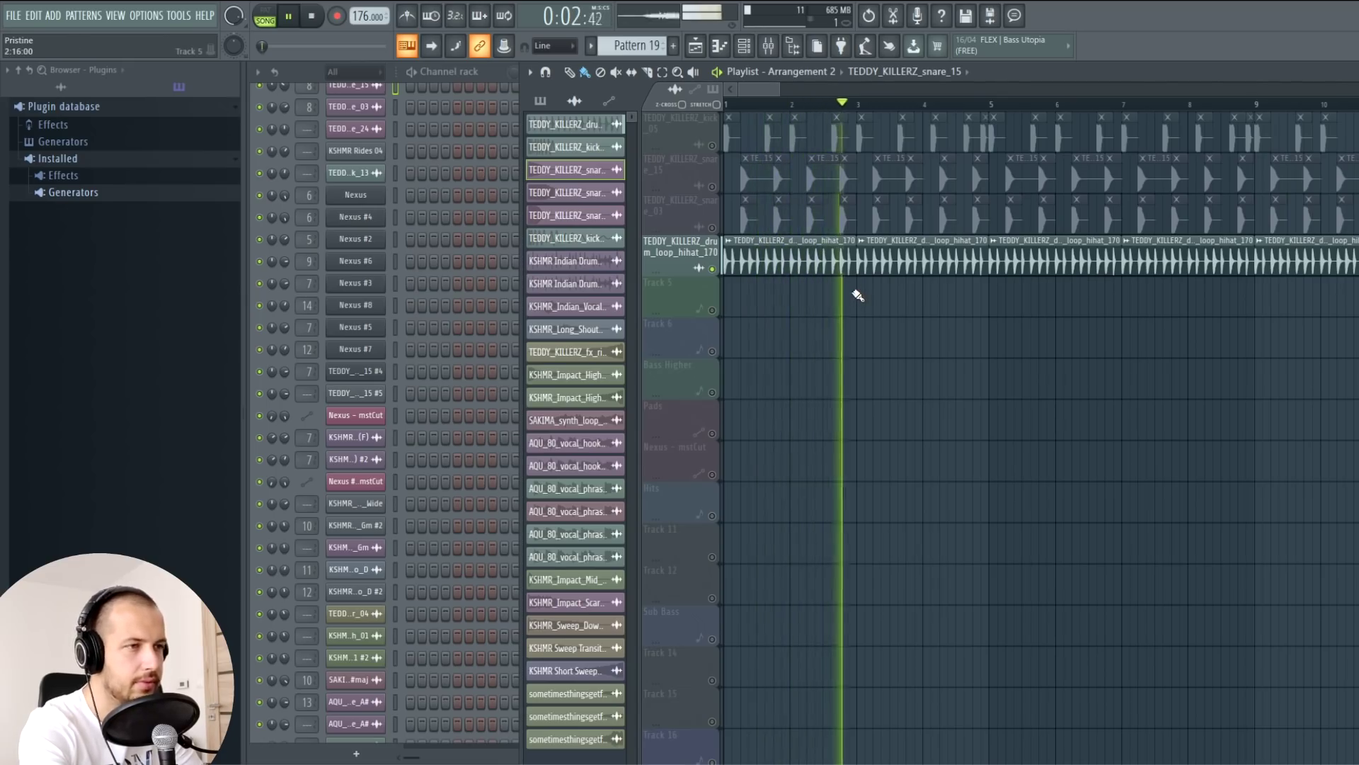
pyautogui.press('space')
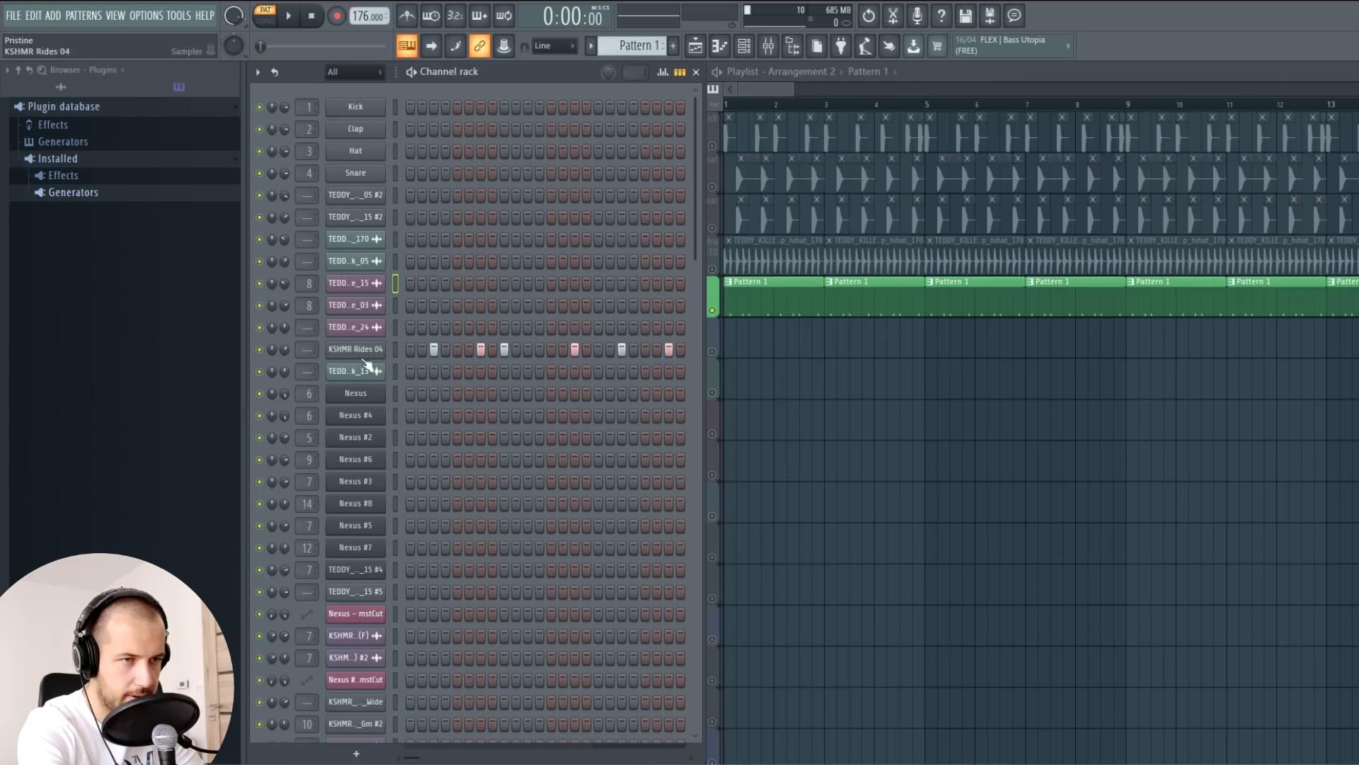
# Step: Play Pattern 1's KSHMR Rides 04 sequence with the metronome on, and widen the Channel rack to show more steps
pyautogui.click(298, 12)
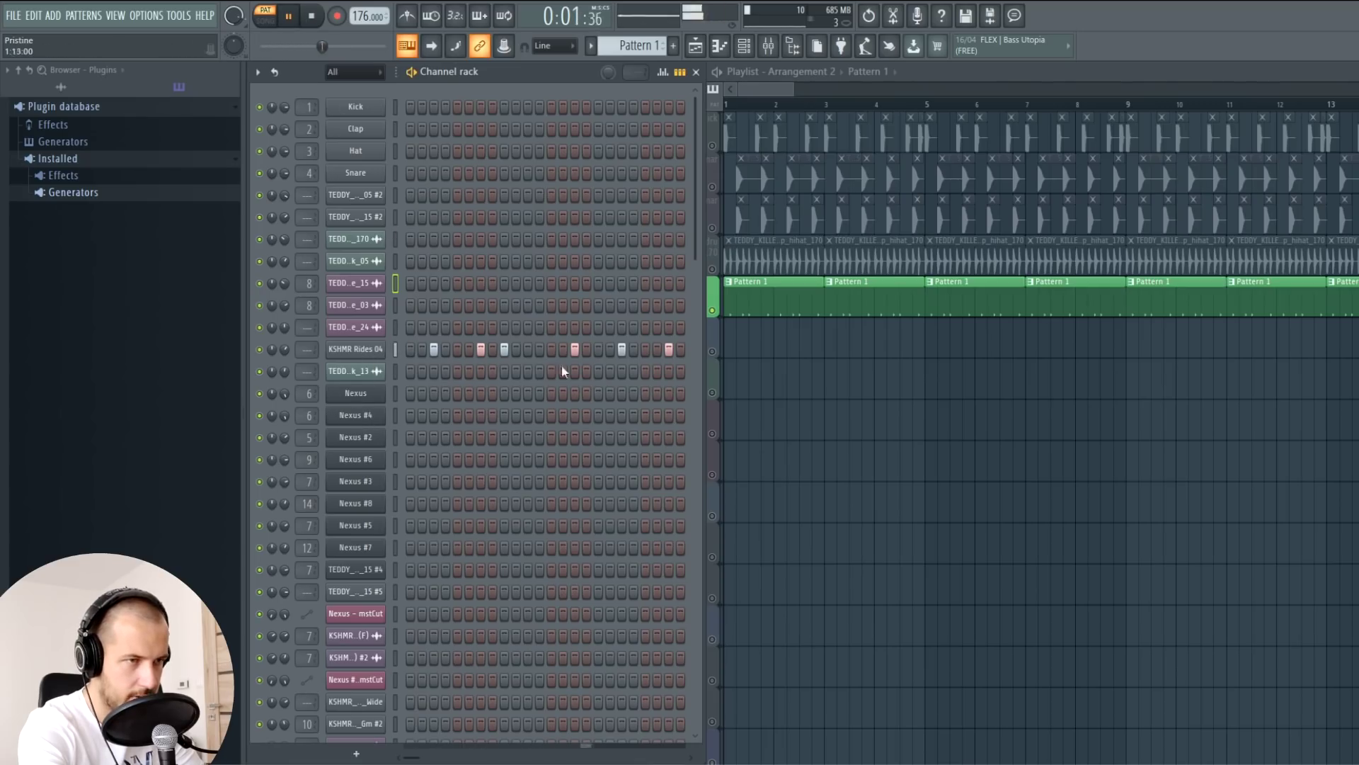
pyautogui.hotkey('ctrl', 'm')
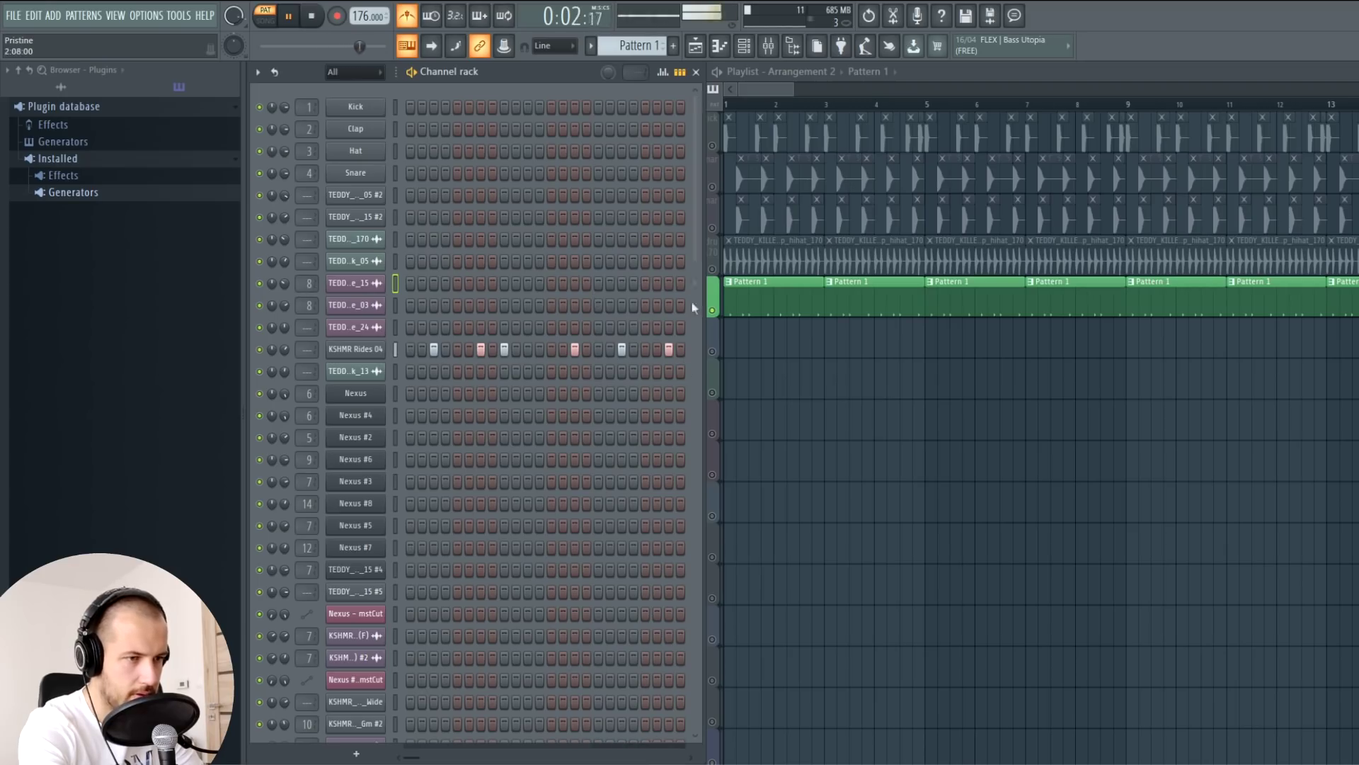
pyautogui.moveTo(703, 375); pyautogui.dragTo(842, 383)
pyautogui.press('space')
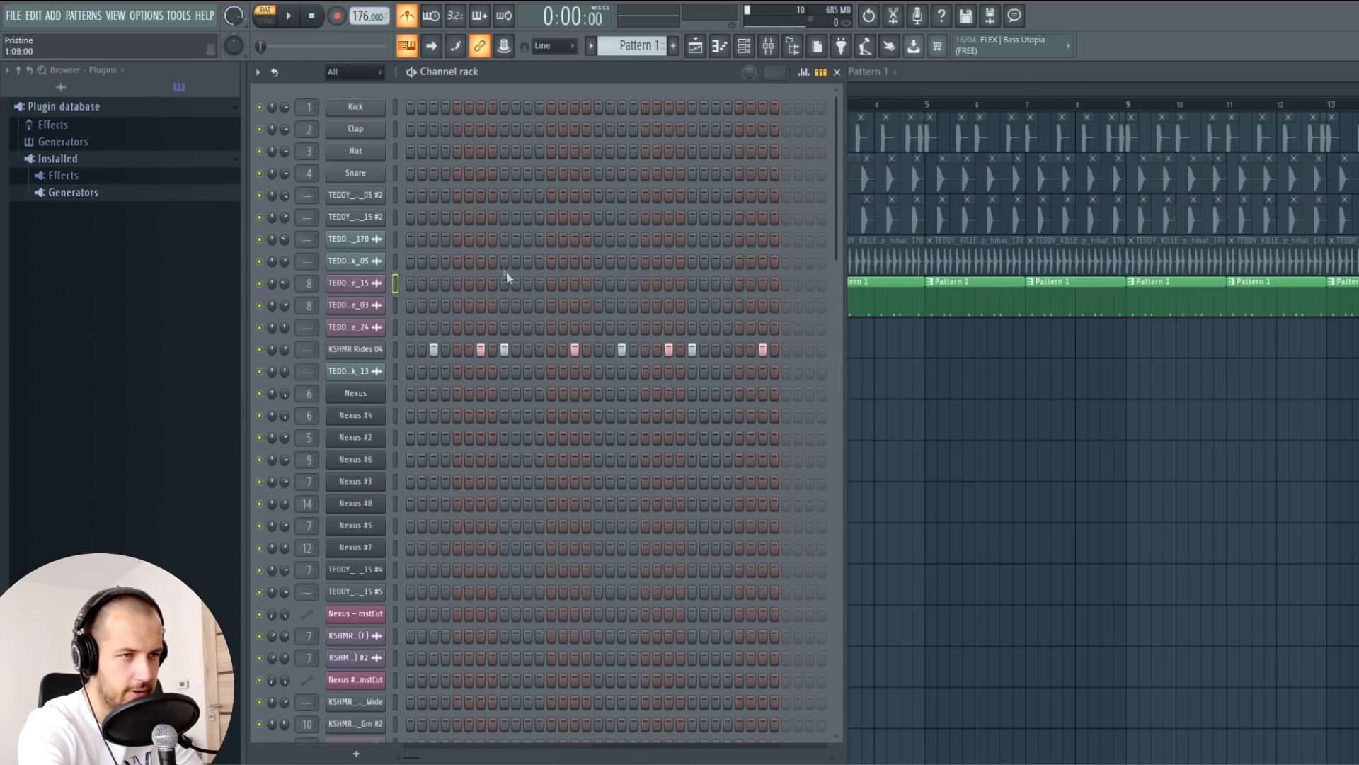
# Step: Play the full drum arrangement from the start of the playlist, including the Pattern 1 rides
pyautogui.press('F5')
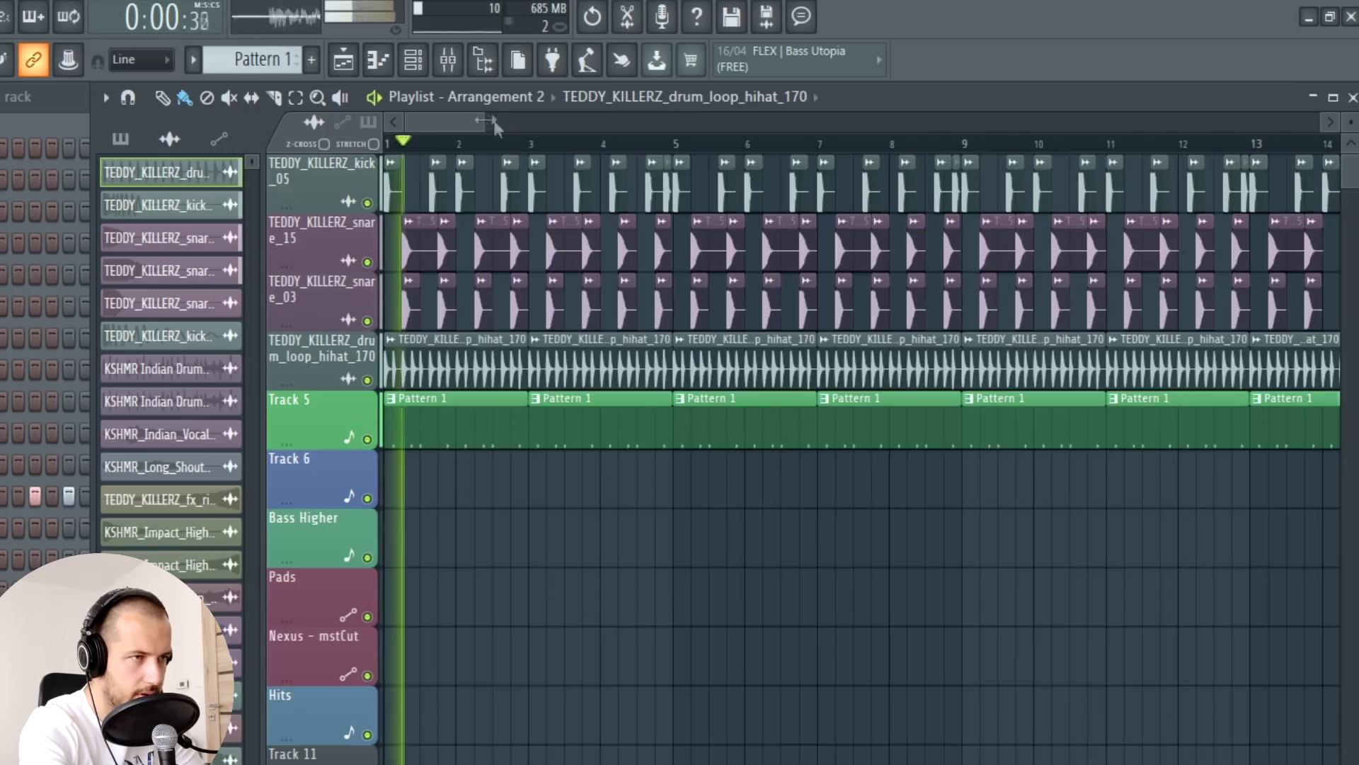
pyautogui.moveTo(496, 126)
pyautogui.mouseDown()
pyautogui.moveTo(515, 127)
pyautogui.moveTo(480, 123)
pyautogui.moveTo(490, 129)
pyautogui.mouseUp()
pyautogui.press('space')
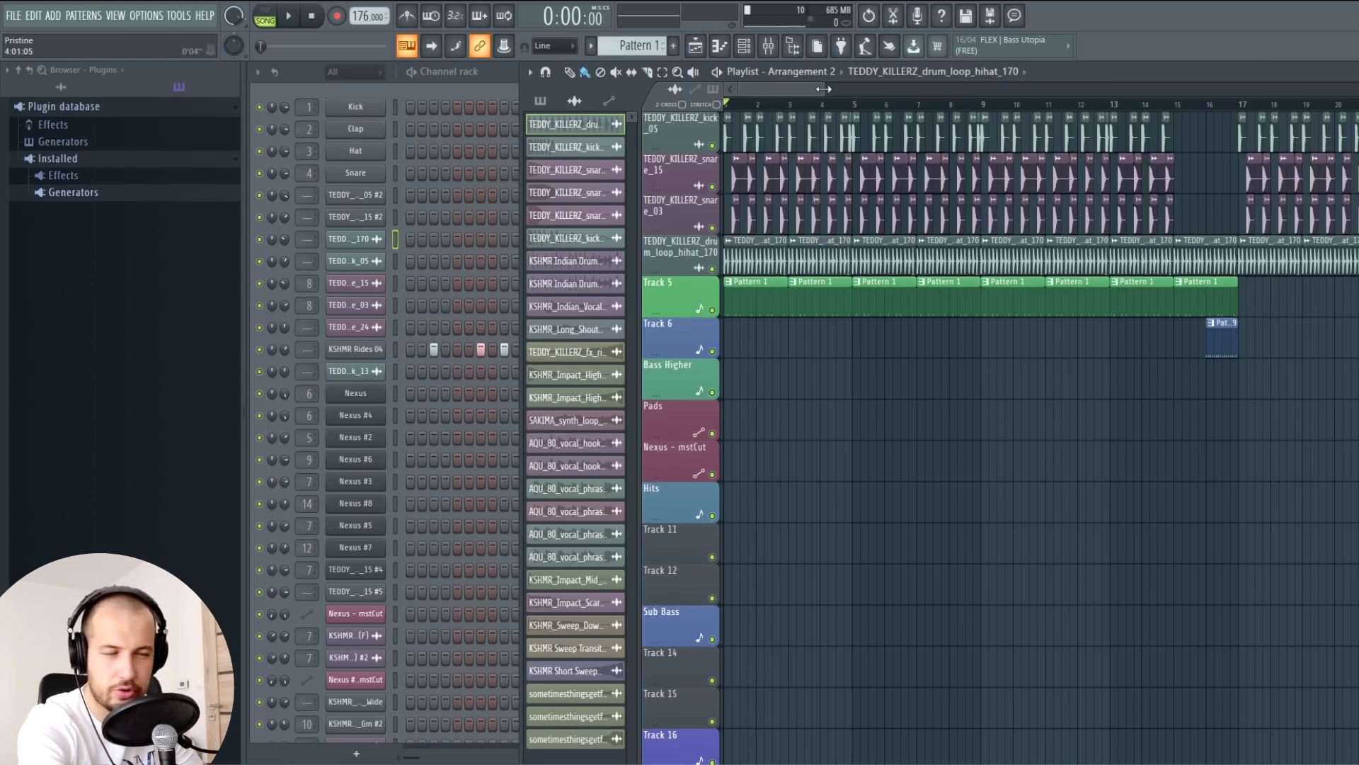
# Step: Select the Pattern 19 clip at bar 16, solo Track 6 and play the snare roll
pyautogui.moveTo(824, 88); pyautogui.dragTo(805, 89)
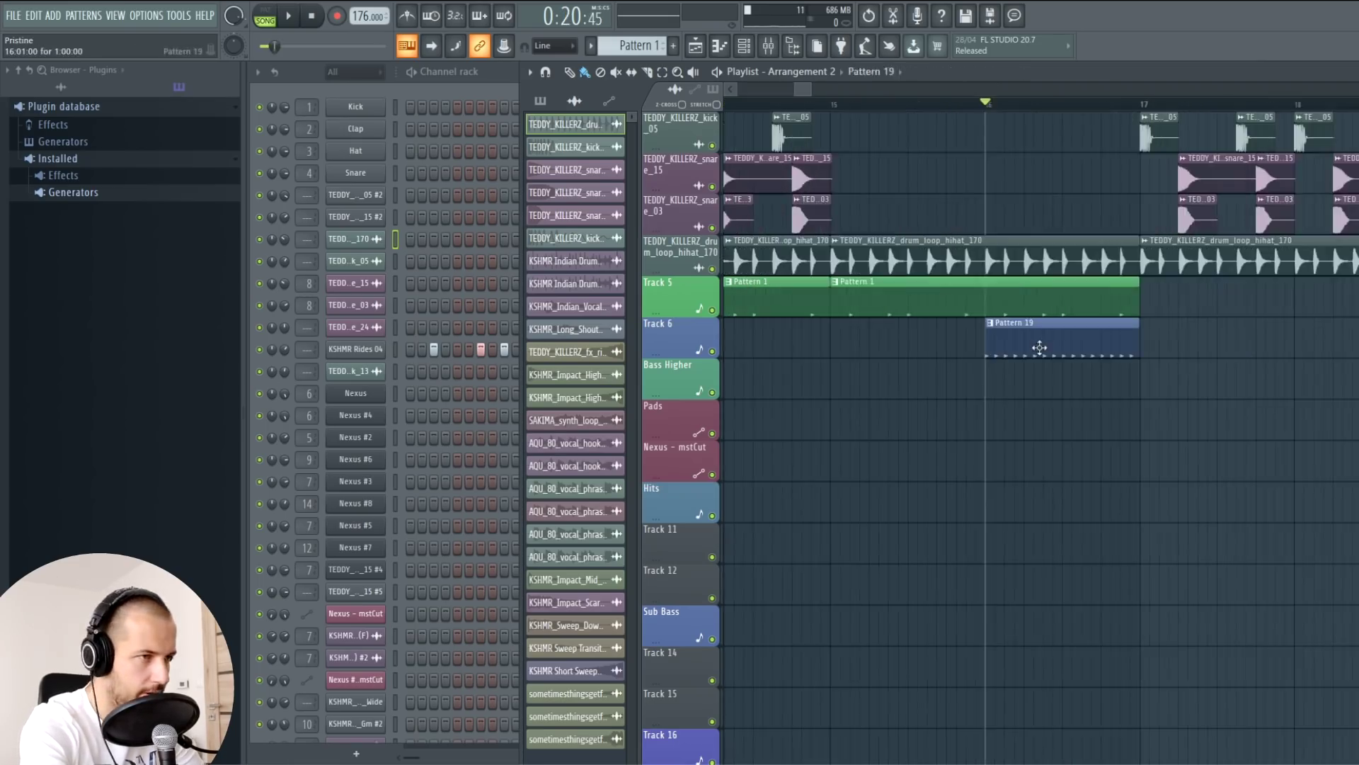
pyautogui.click(1036, 343)
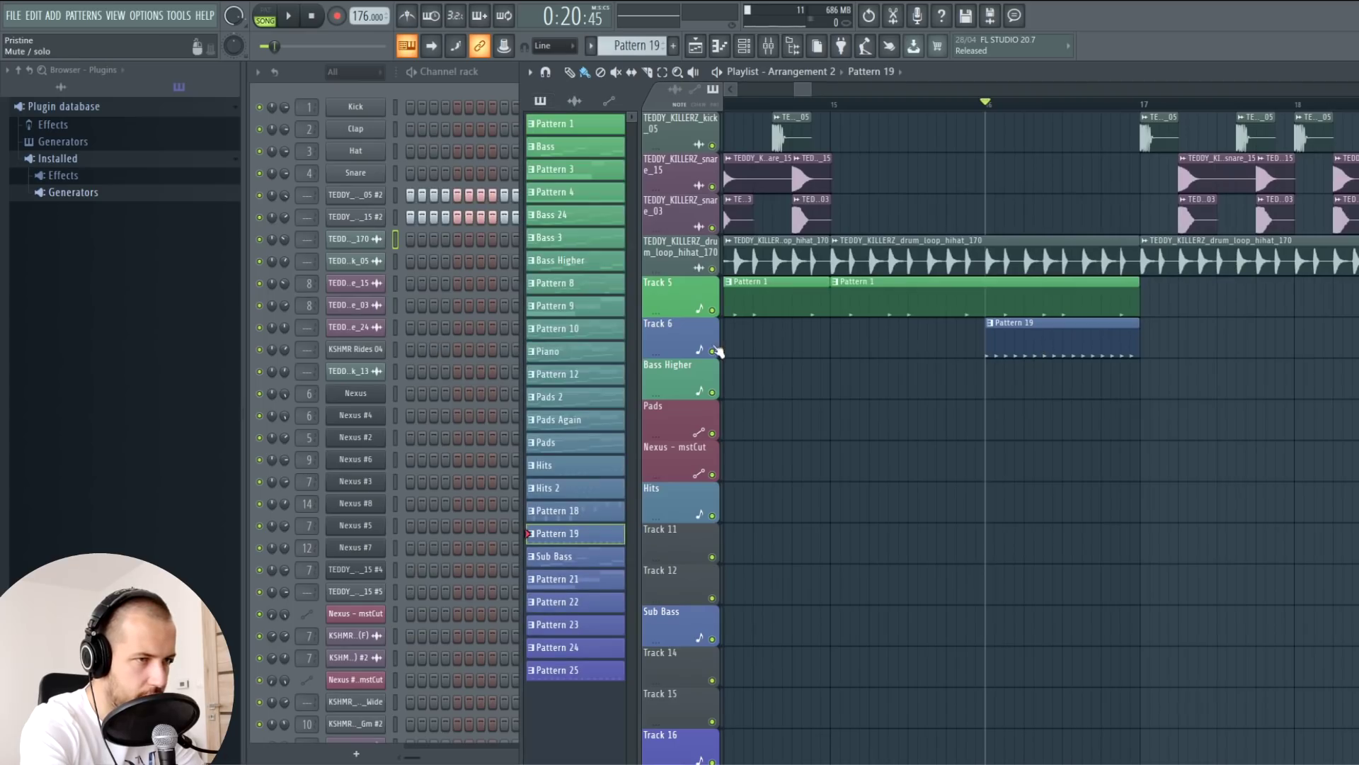
pyautogui.keyDown('ctrl'); pyautogui.click(713, 351); pyautogui.keyUp('ctrl')
pyautogui.press('space')
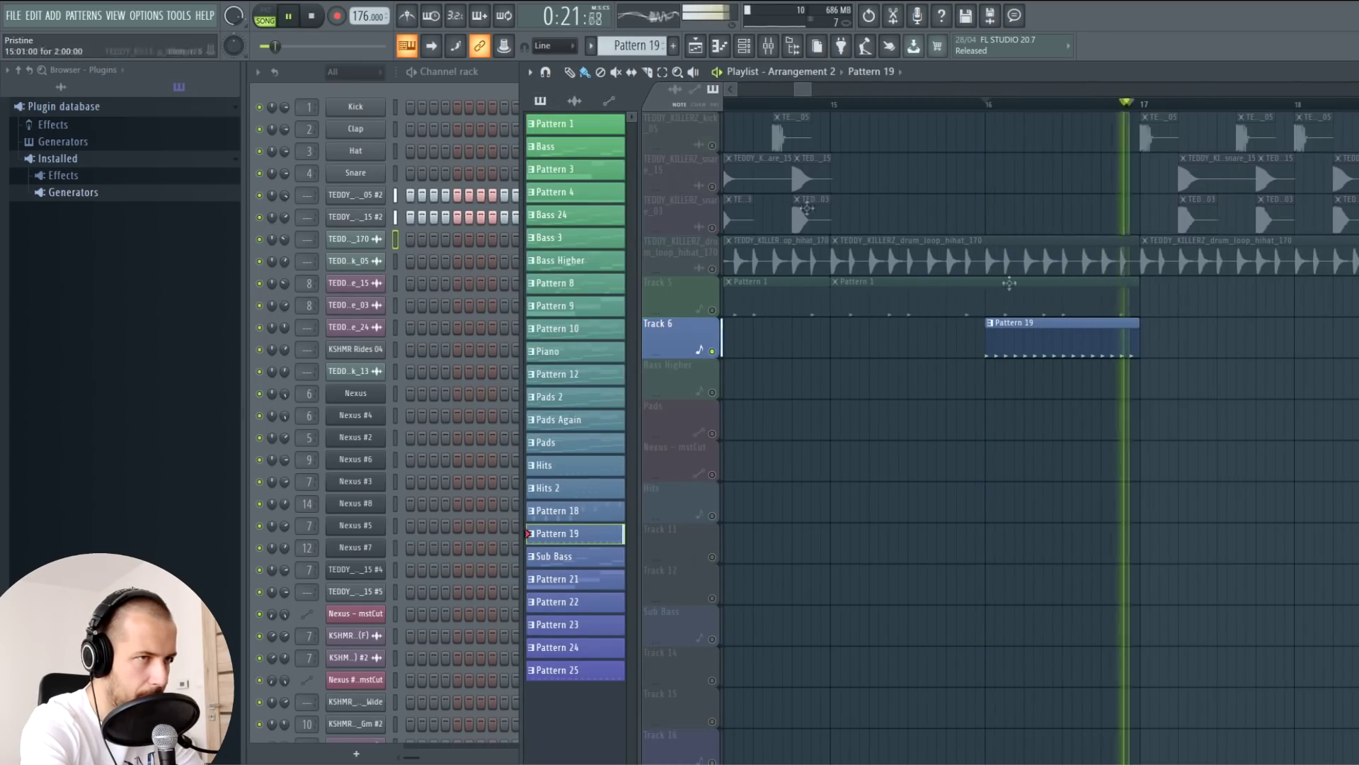
pyautogui.press('space')
# Step: Inspect and audition the sample of the TEDDY_KILLERZ_snare_15 #2 channel used in Pattern 19
pyautogui.click(395, 197)
pyautogui.click(355, 217)
pyautogui.click(520, 514)
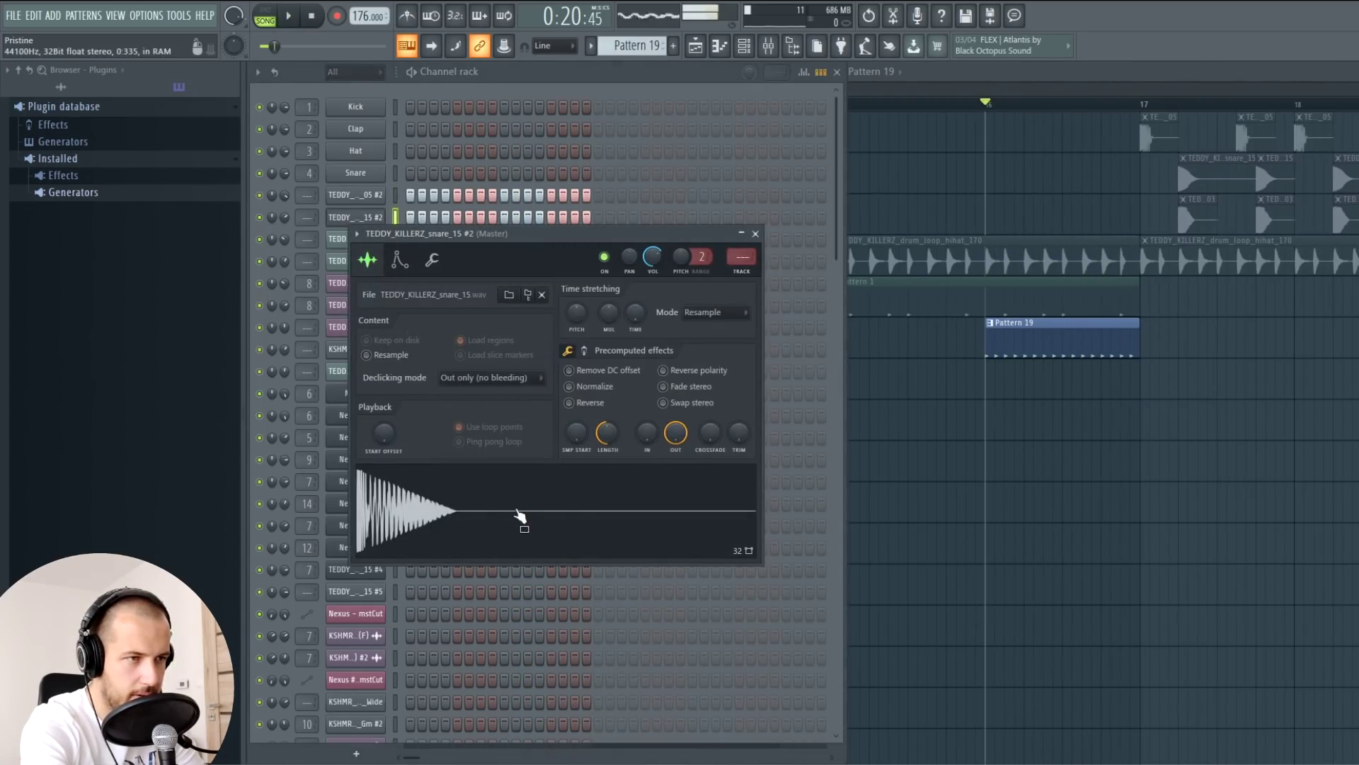
pyautogui.click(755, 233)
pyautogui.click(357, 218)
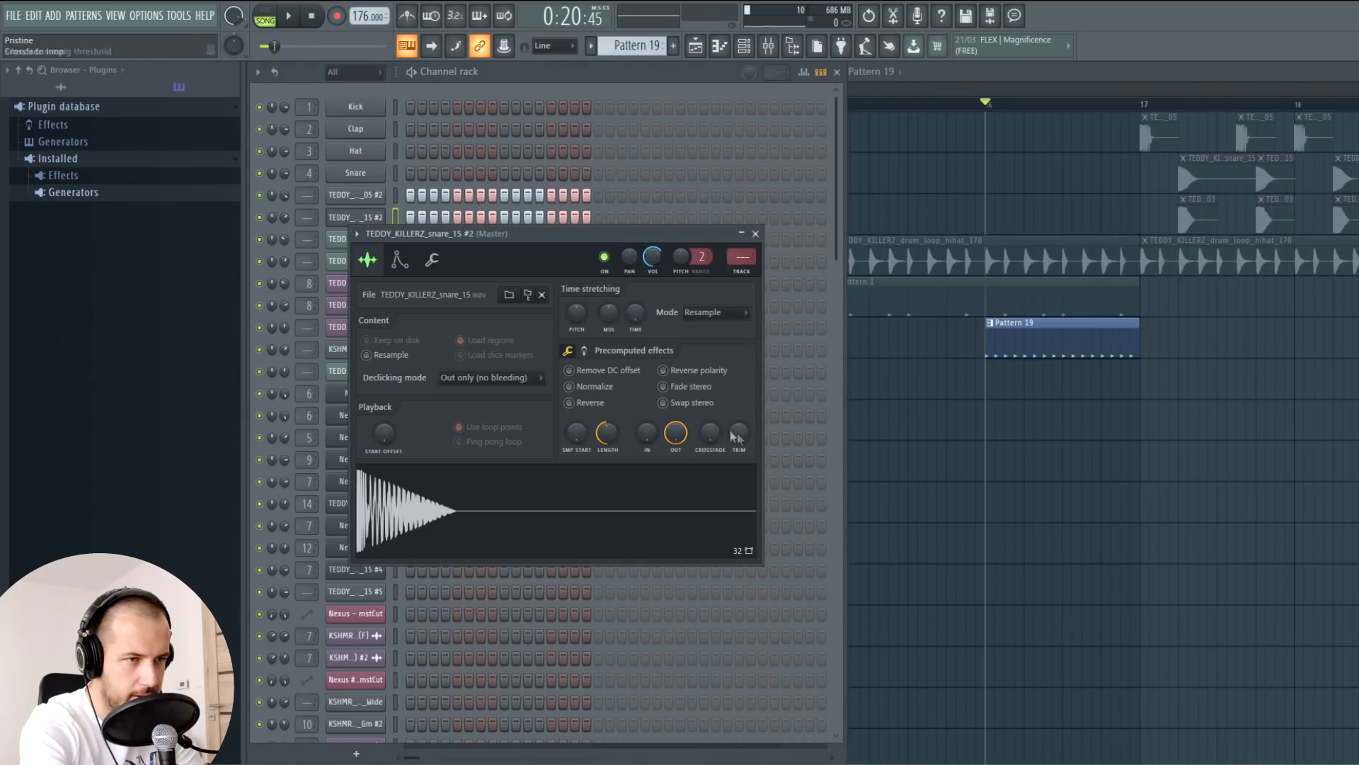
pyautogui.click(599, 526)
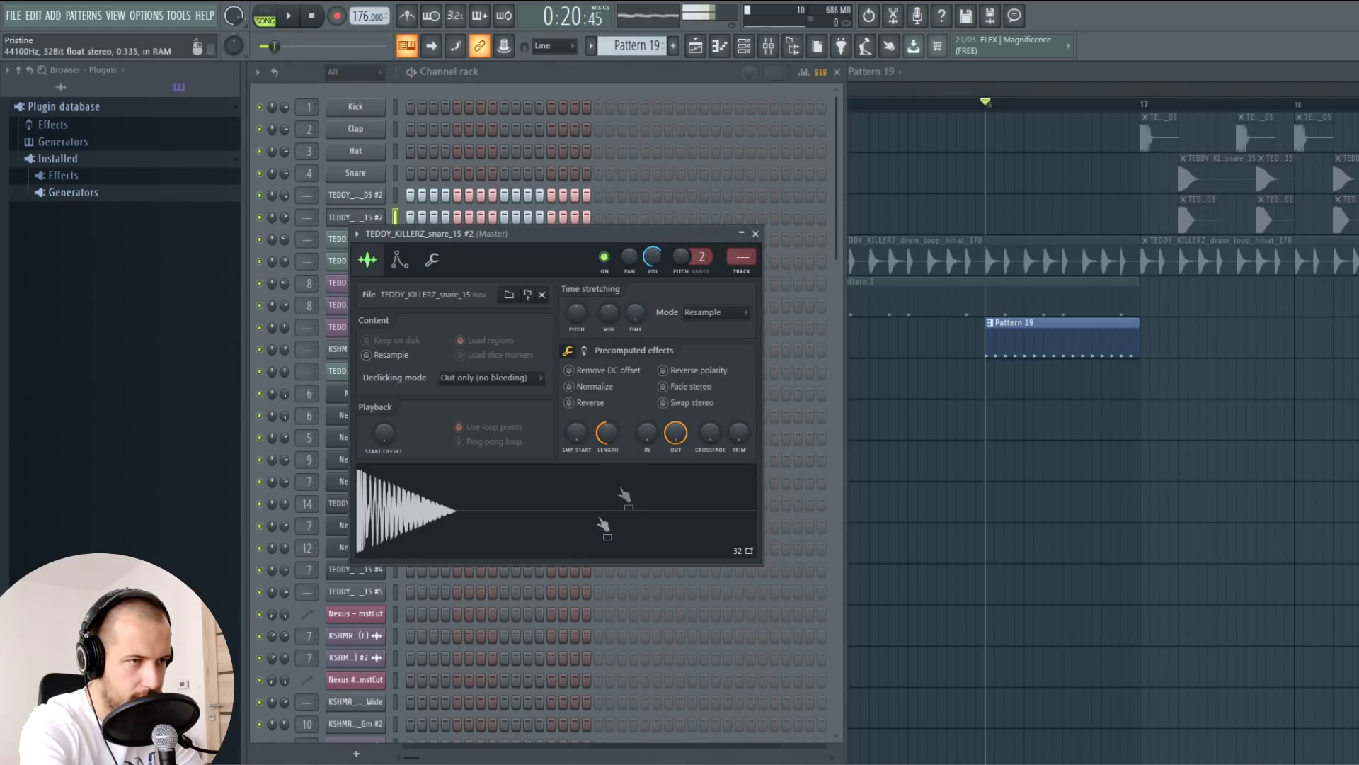
pyautogui.click(756, 234)
# Step: Examine the velocity and fine pitch graphs of both TEDDY_KILLERZ channels in Pattern 19, and play the pattern
pyautogui.click(809, 71)
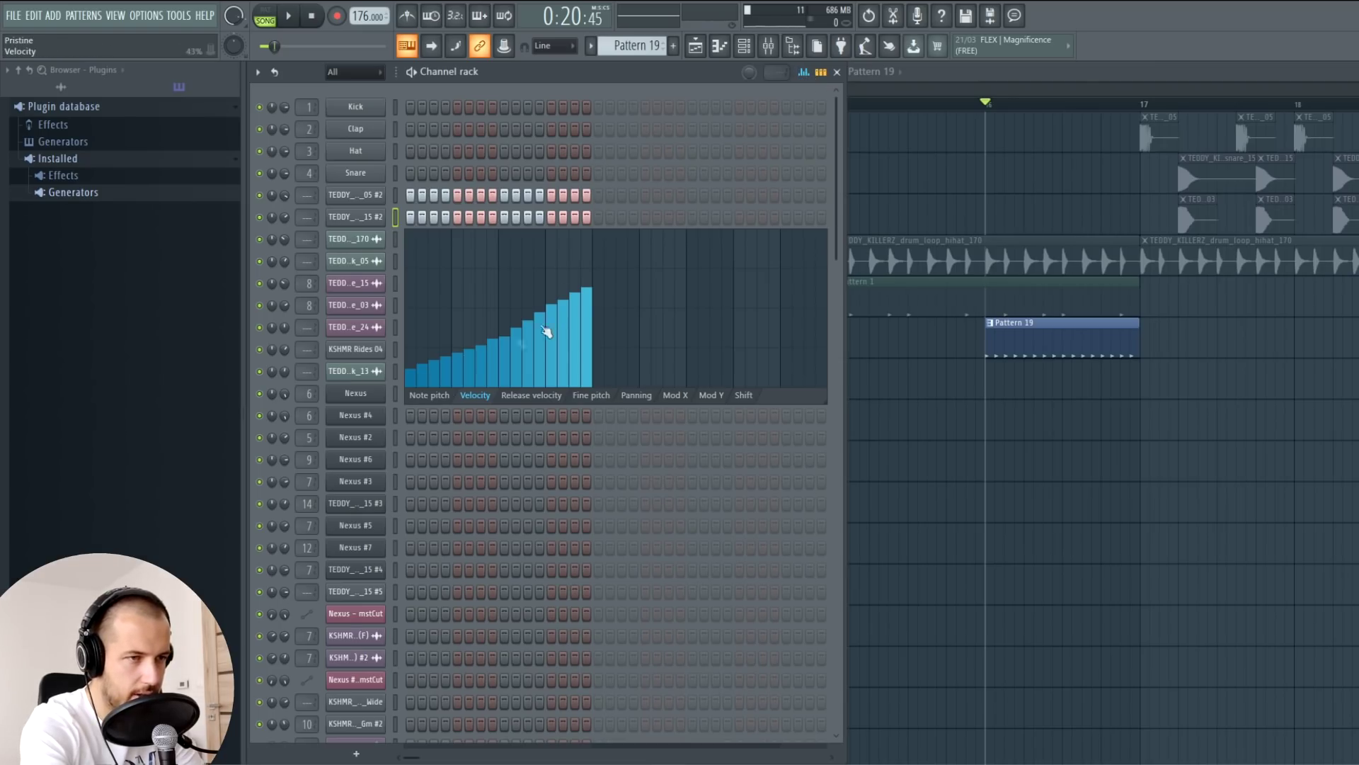
pyautogui.click(591, 395)
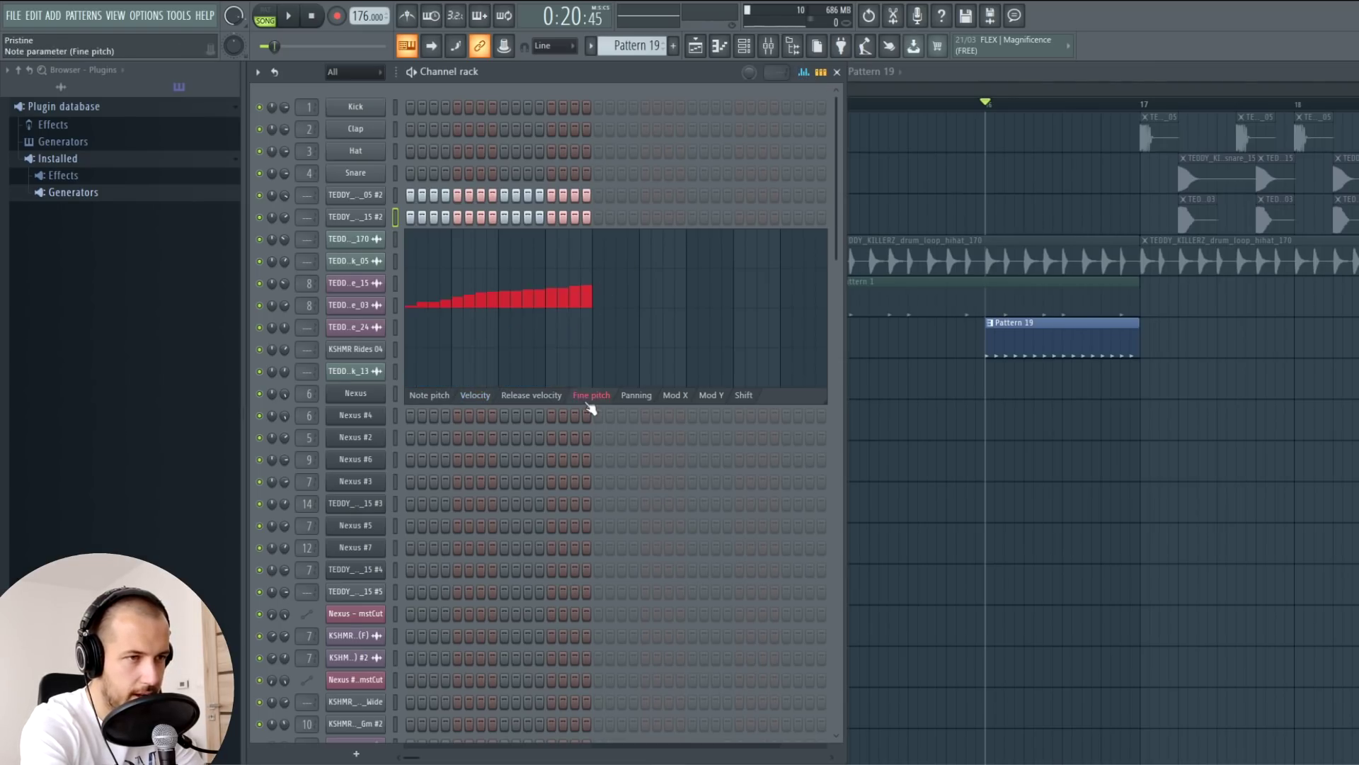
pyautogui.click(396, 196)
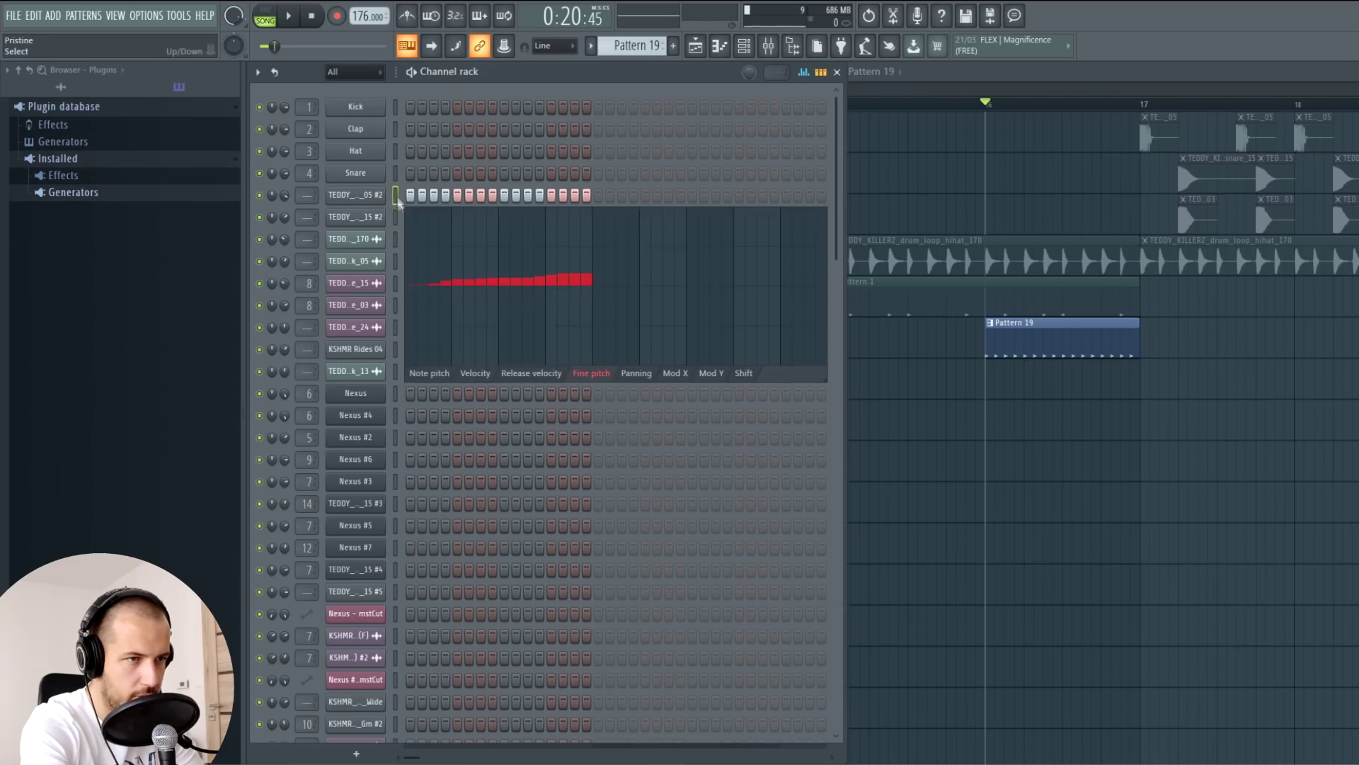
pyautogui.click(476, 373)
pyautogui.press('l')
pyautogui.press('space')
pyautogui.press('space')
pyautogui.click(804, 71)
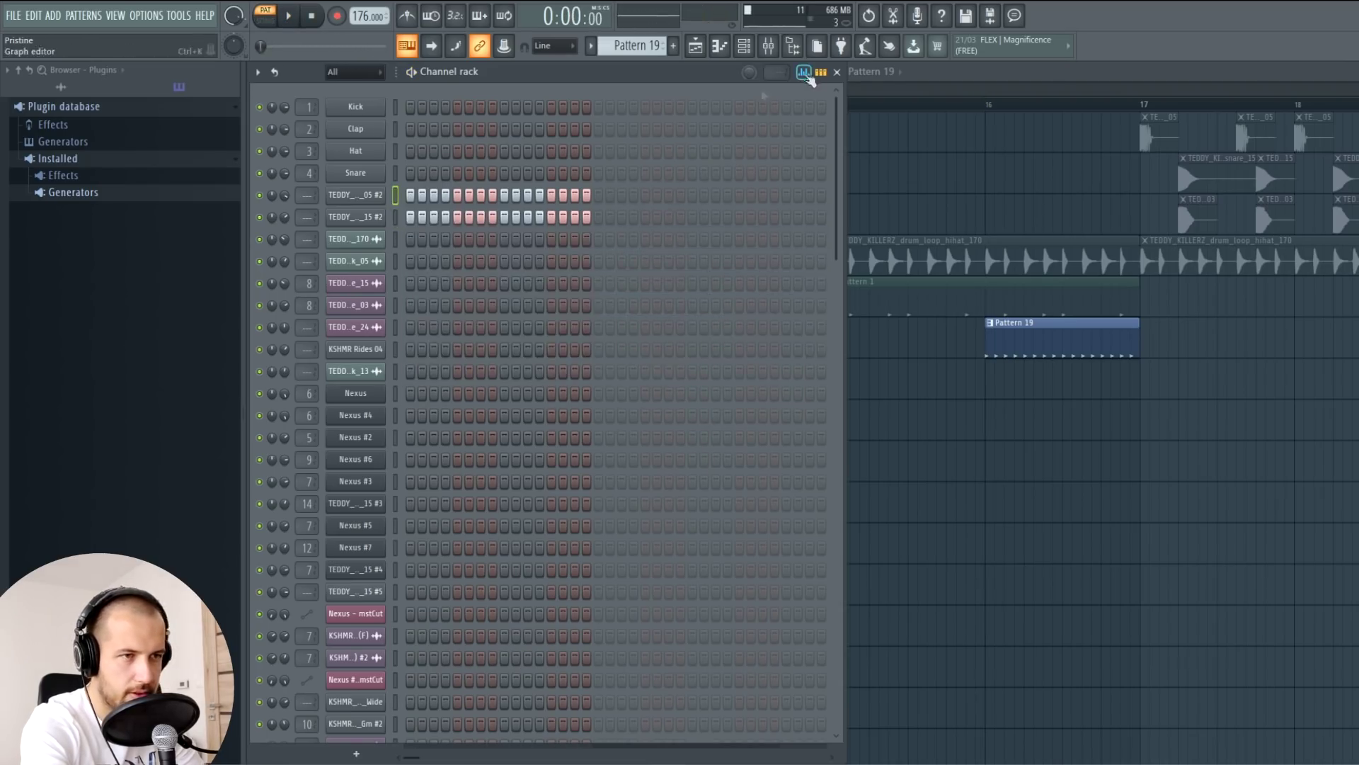
# Step: Solo the Bass Higher track, select its pattern and play it with the first Nexus channel selected
pyautogui.click(847, 91)
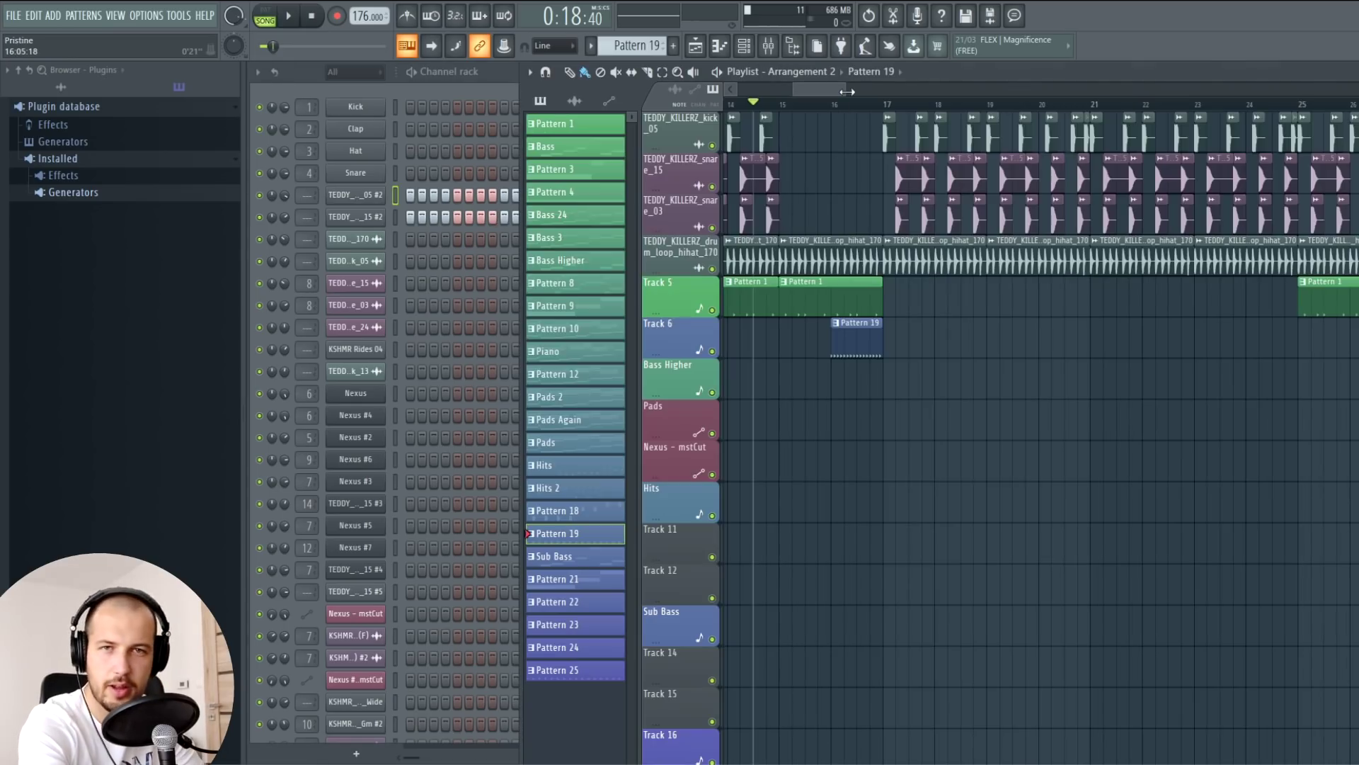
pyautogui.rightClick(712, 392)
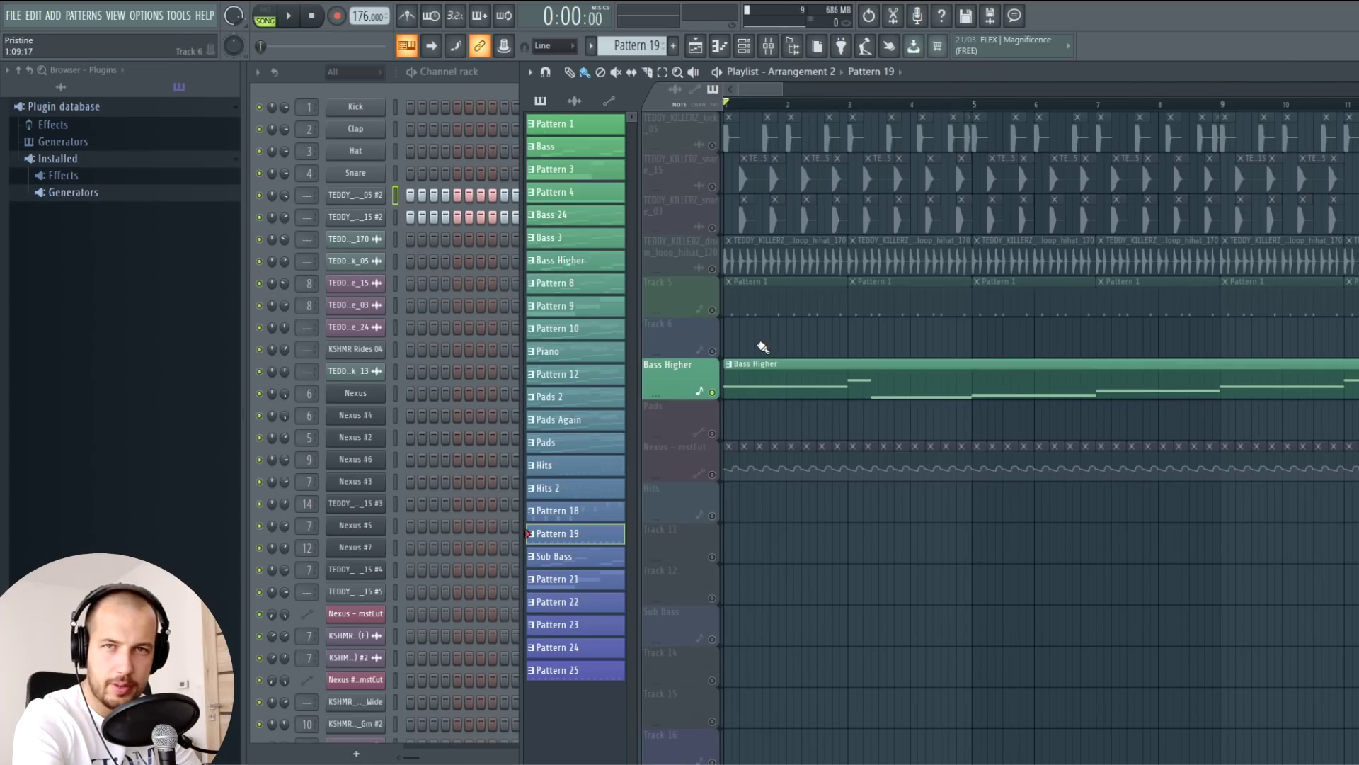
pyautogui.click(734, 386)
pyautogui.click(503, 85)
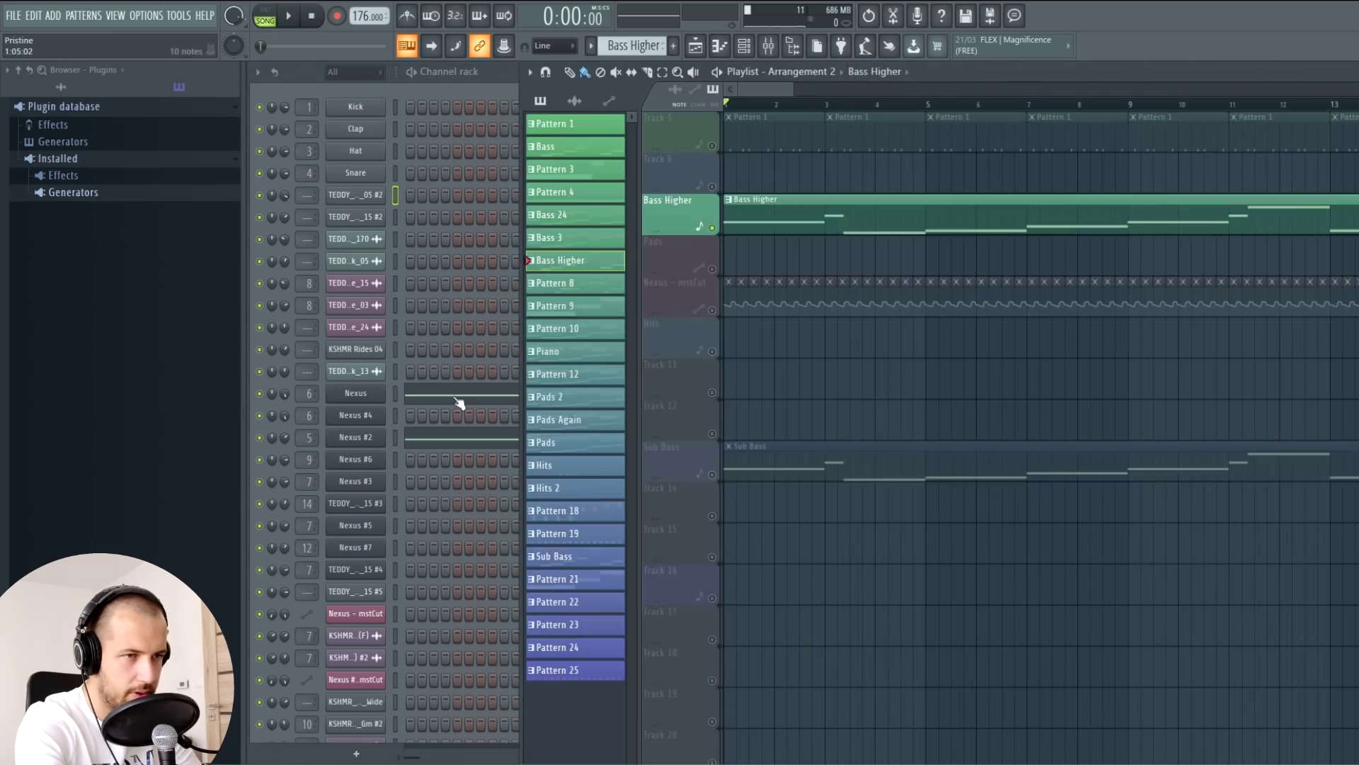
pyautogui.click(396, 392)
pyautogui.press('space')
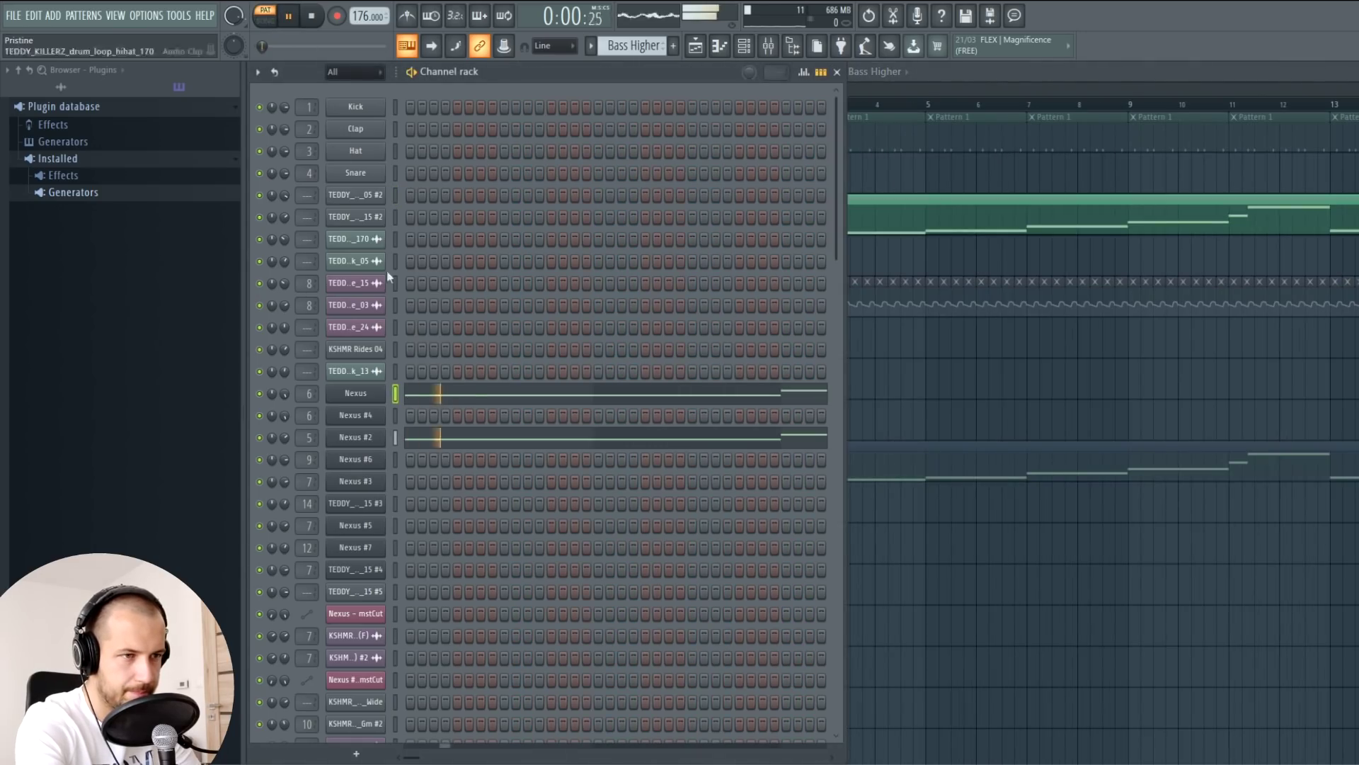
# Step: Open the Bass Higher notes of the first Nexus channel in the piano roll and follow the whole melody during playback
pyautogui.click(462, 401)
pyautogui.scroll(-5, 786, 102)
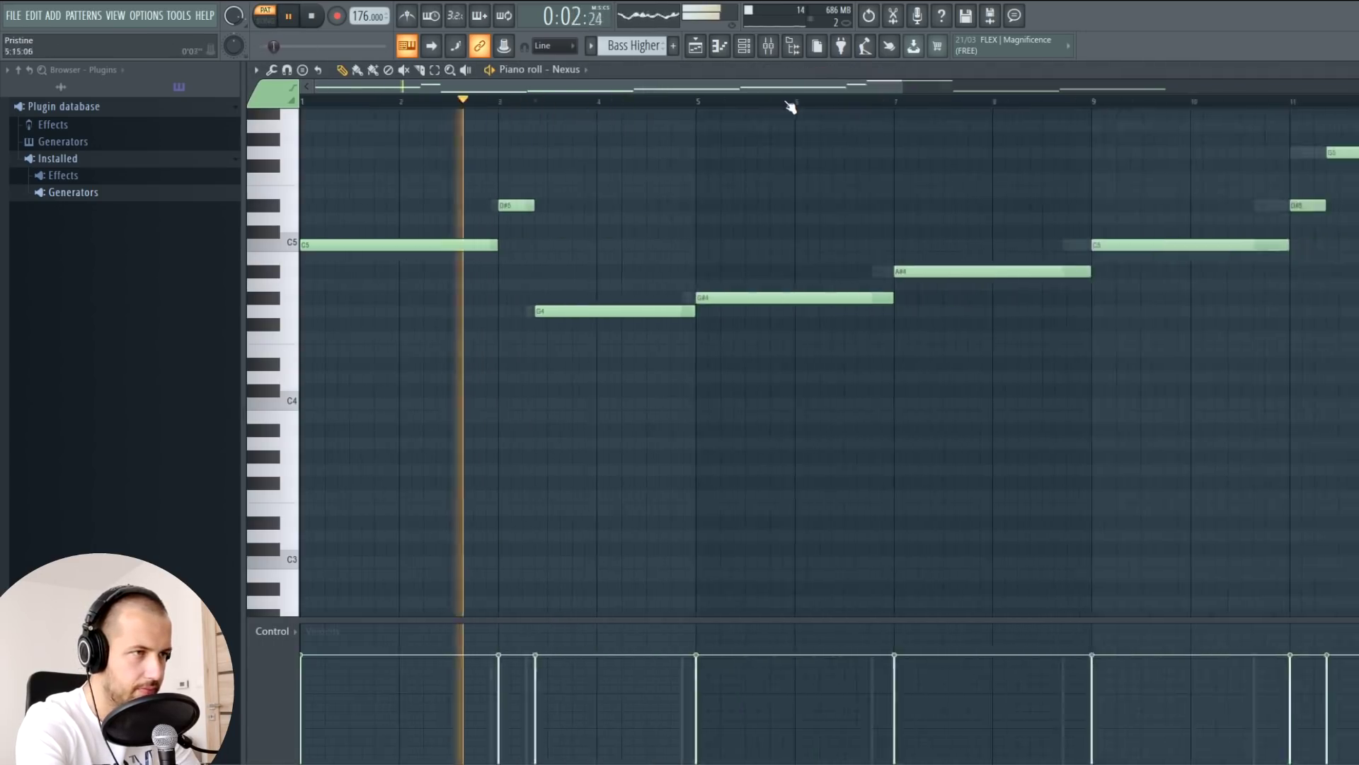
pyautogui.scroll(1, 796, 188)
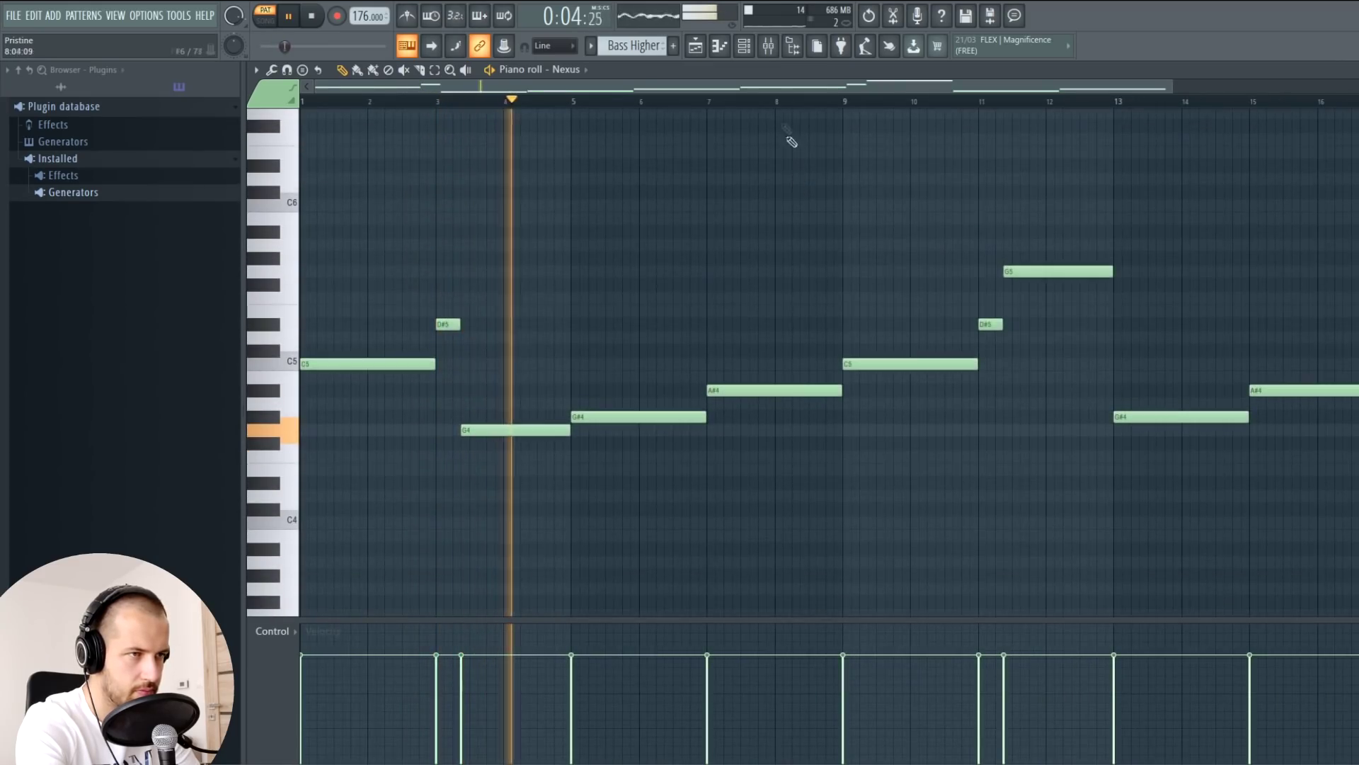
pyautogui.scroll(-1, 768, 110)
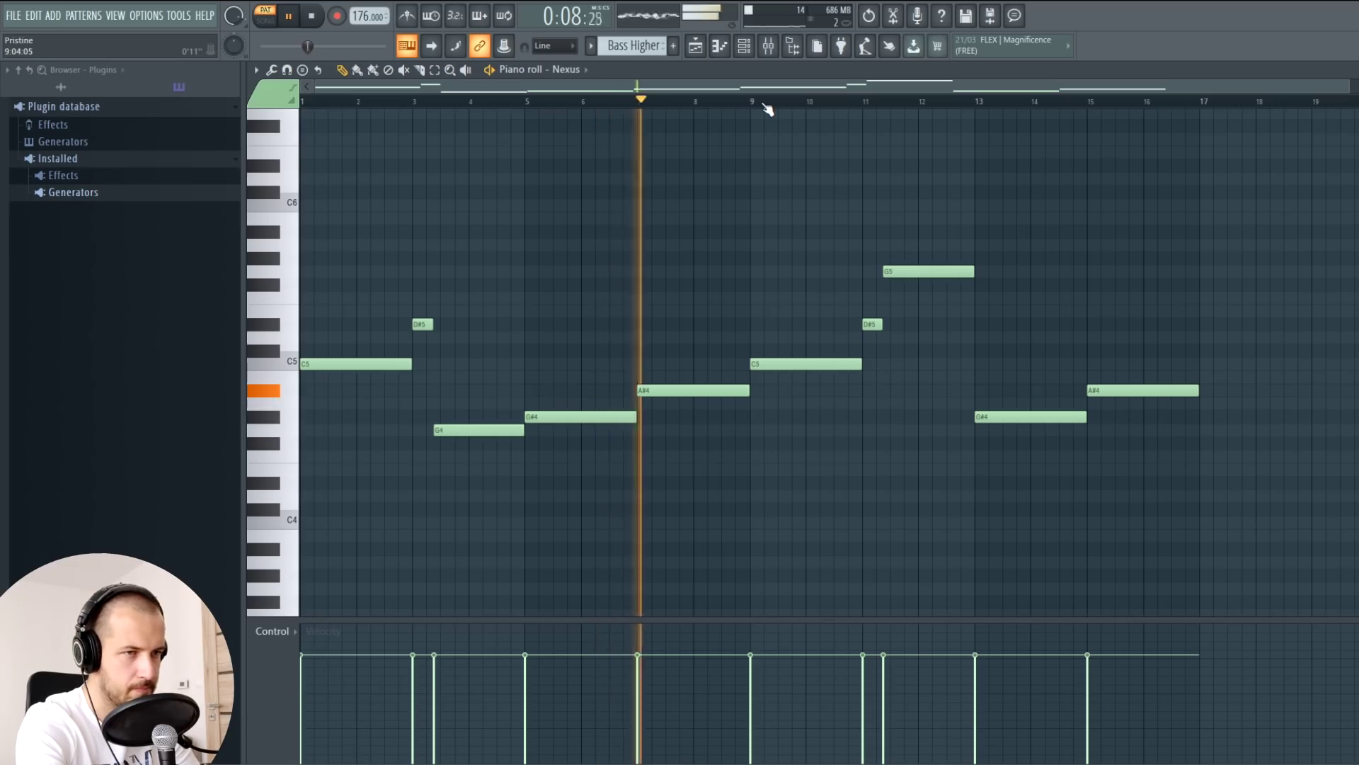
pyautogui.press('space')
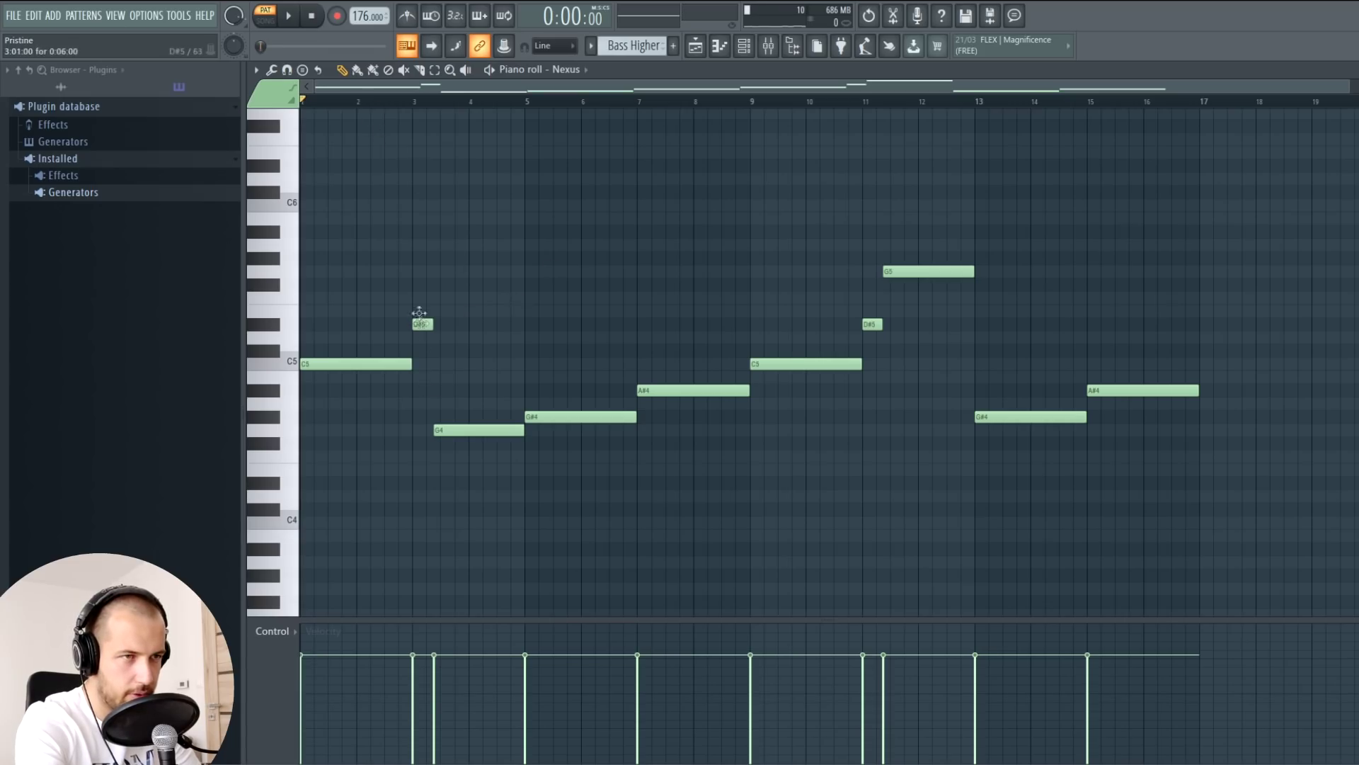
# Step: Replay the Bass Higher melody from bar 2 and review its note changes
pyautogui.click(360, 101)
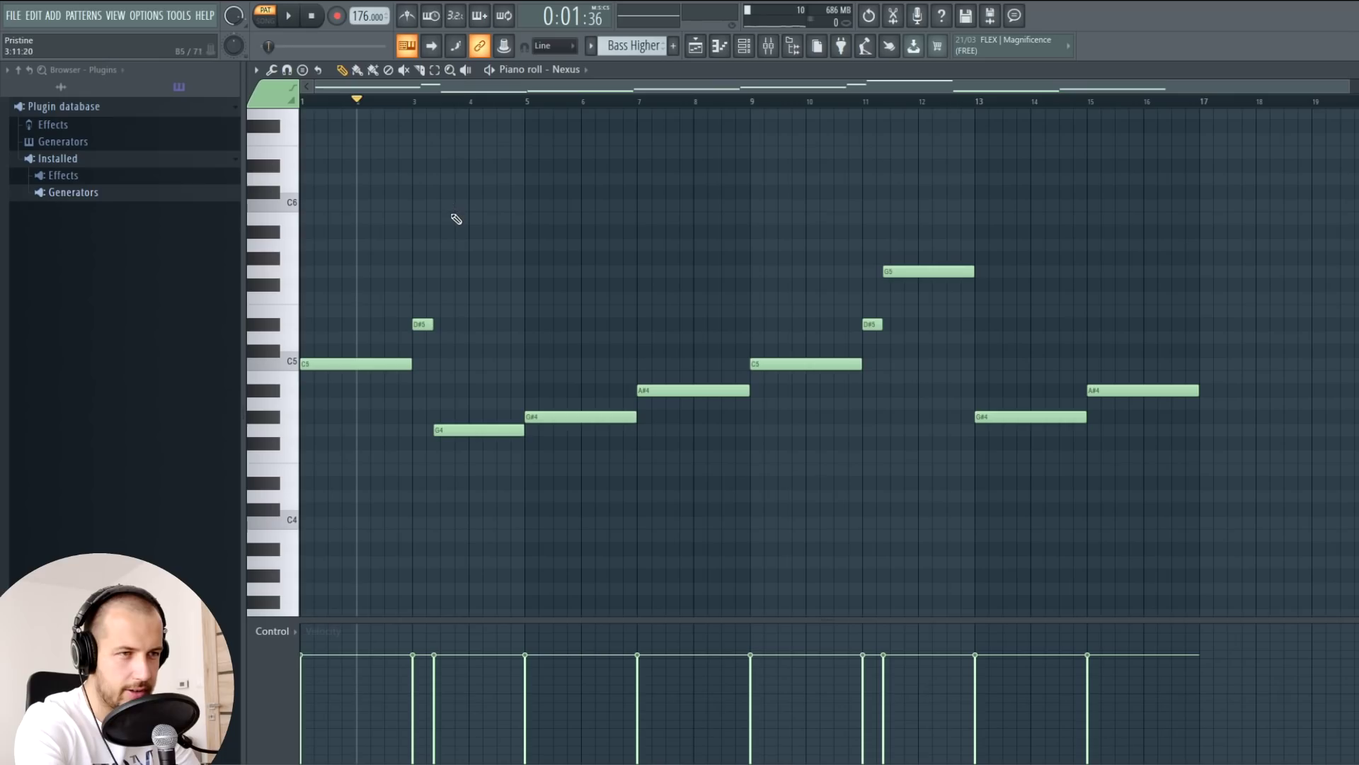
pyautogui.press('space')
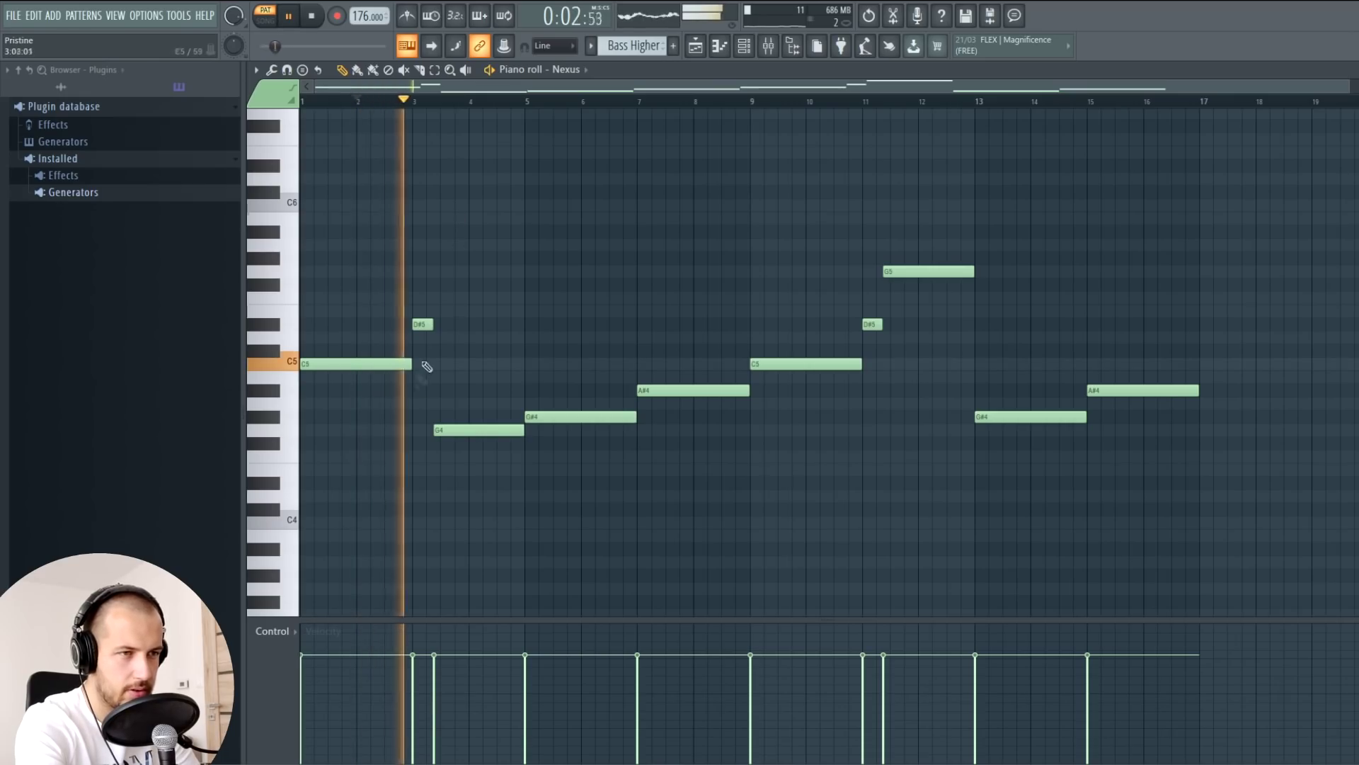
pyautogui.press('space')
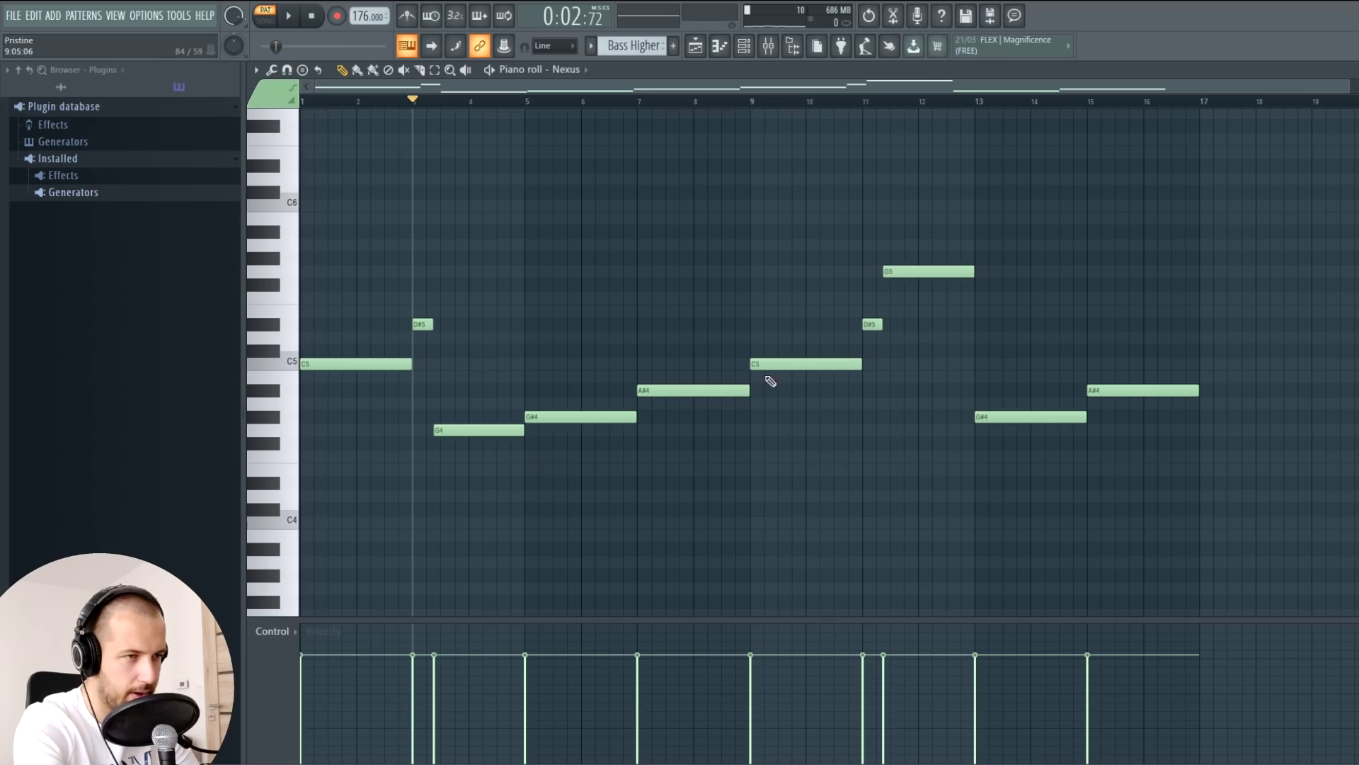
pyautogui.press('space')
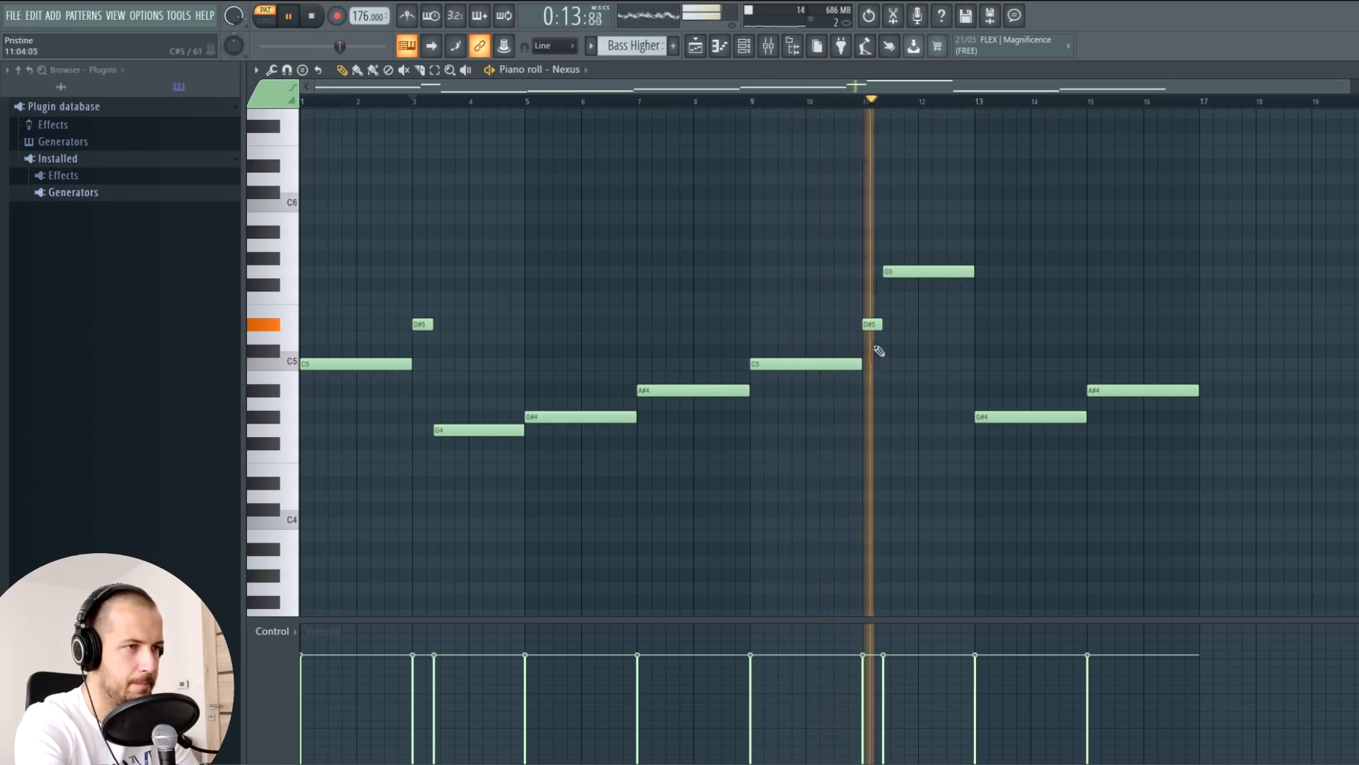
pyautogui.press('space')
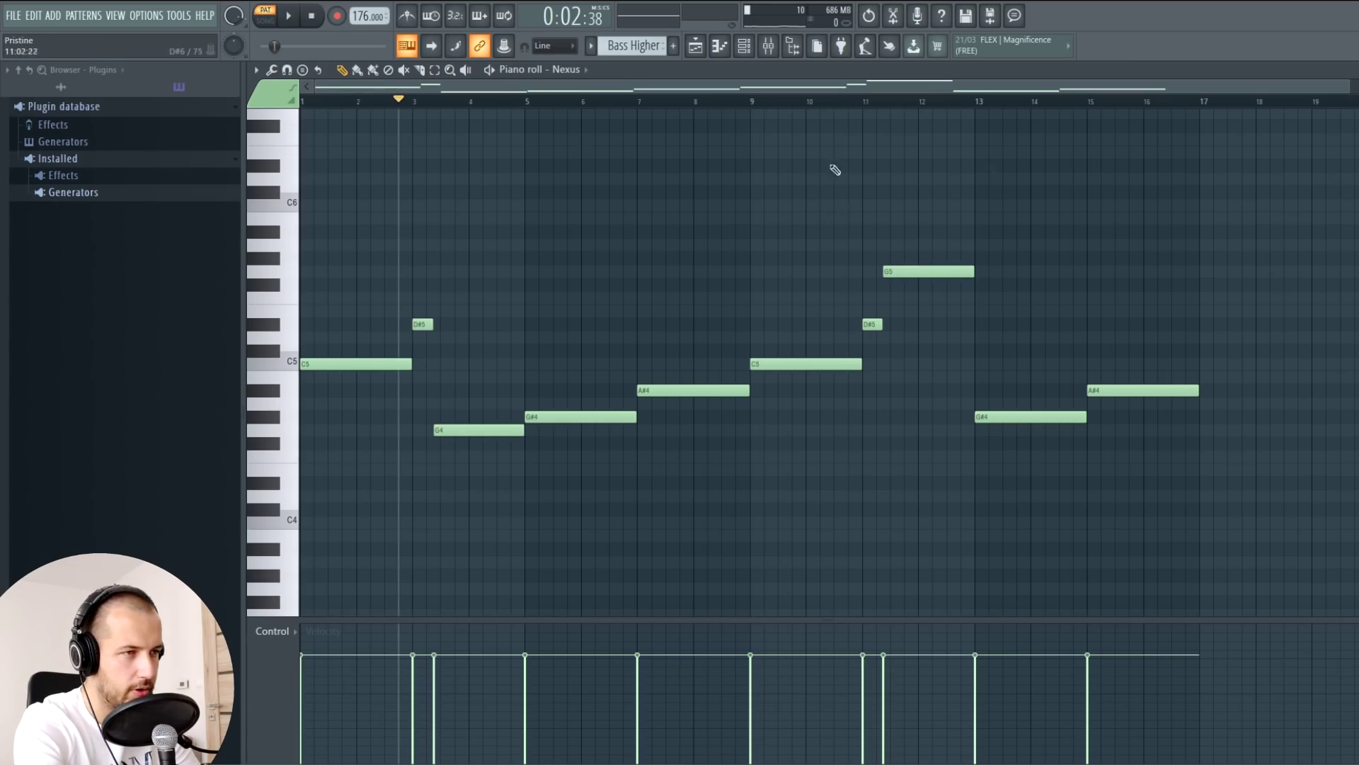
# Step: Open the first Nexus channel to view its No Regrets bass preset and compare the sound with its filter switched off and on
pyautogui.press('F6')
pyautogui.click(356, 395)
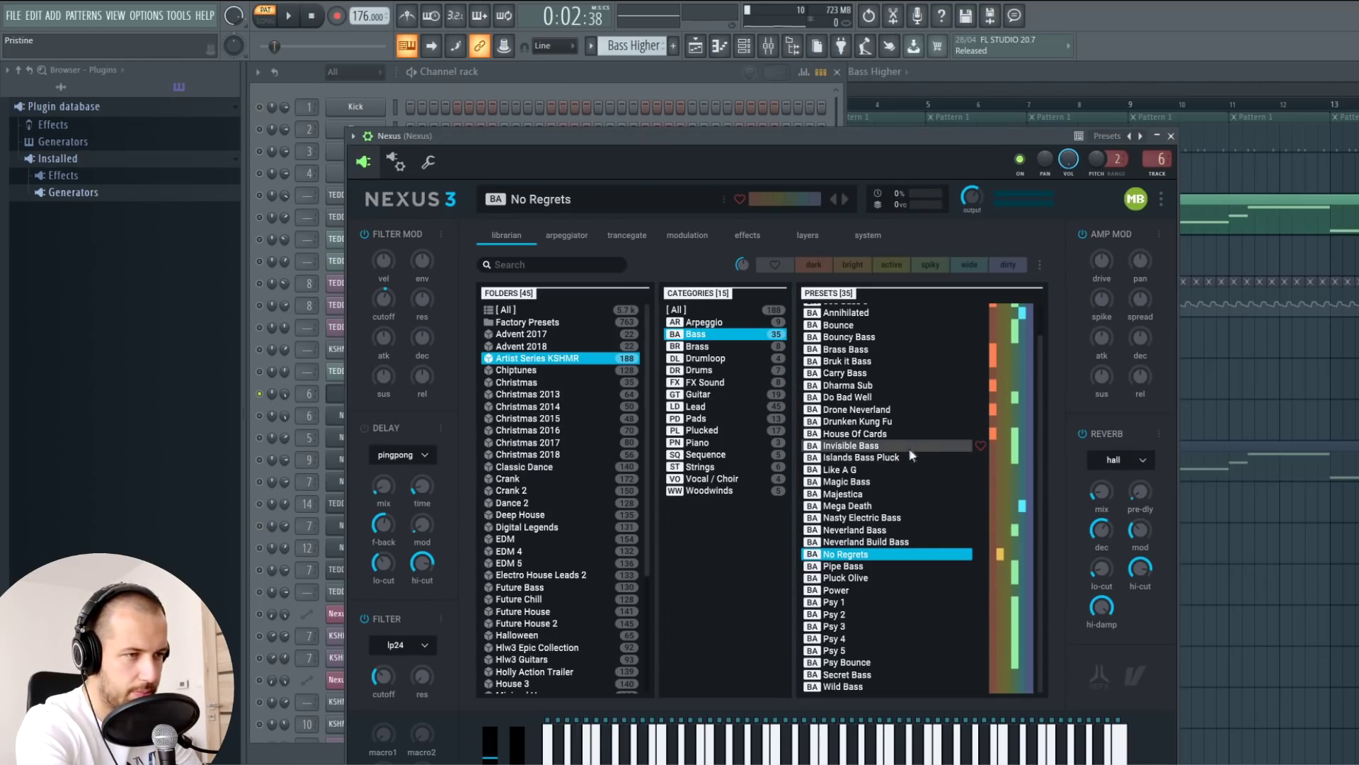
pyautogui.click(372, 618)
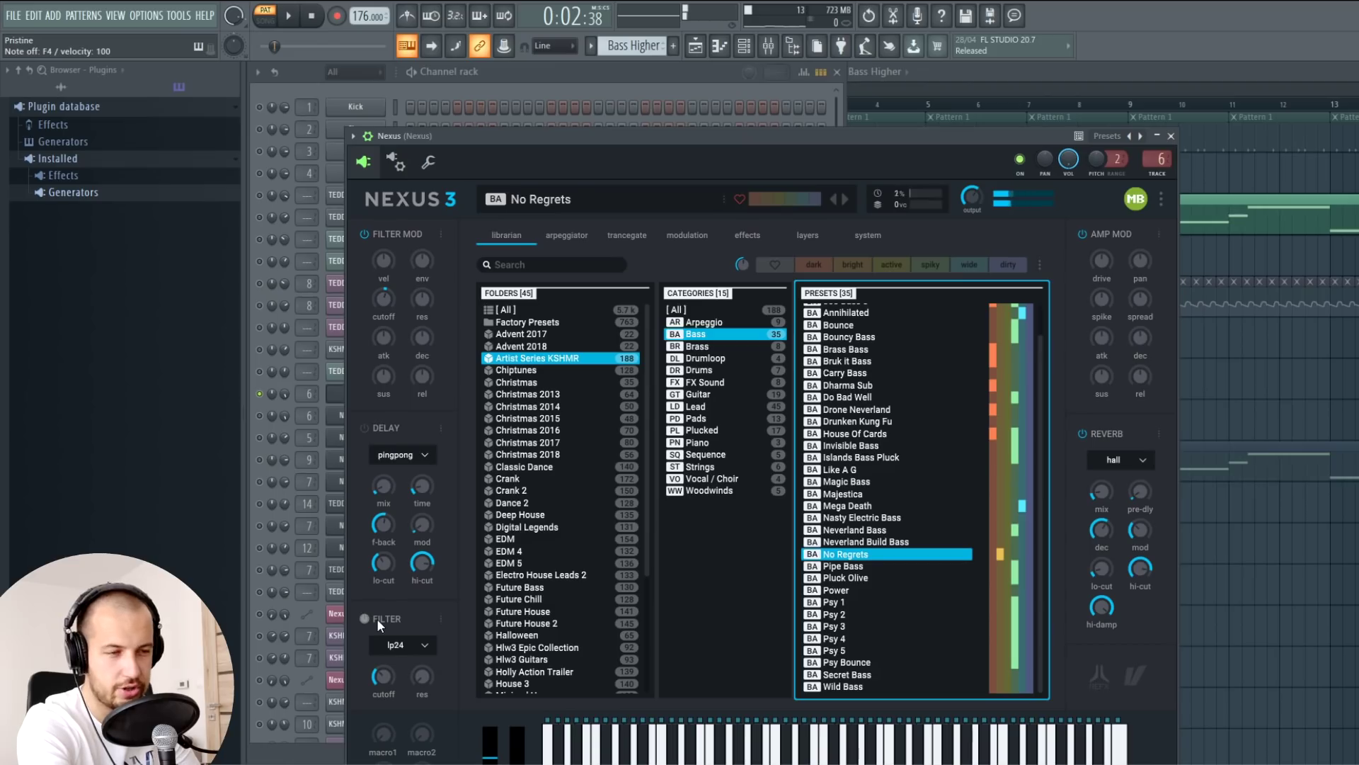
pyautogui.click(377, 618)
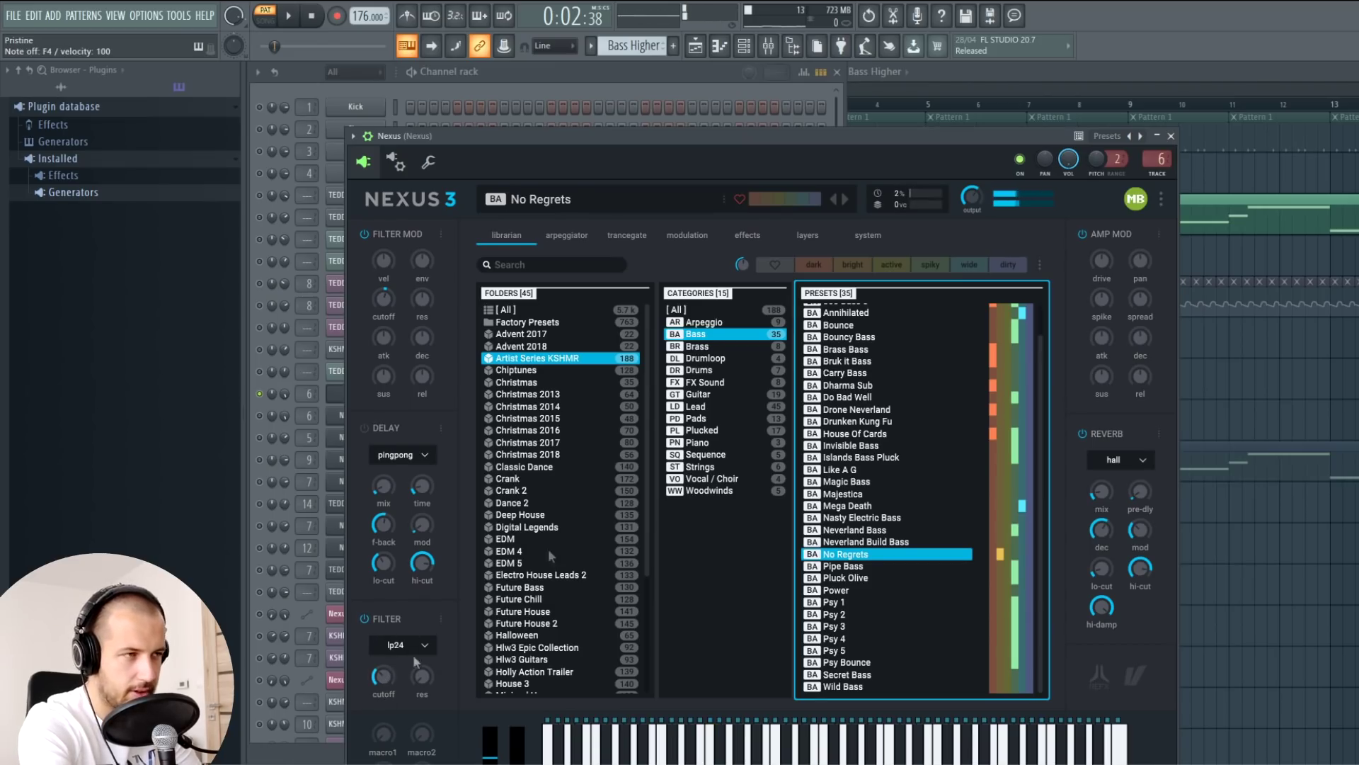
pyautogui.click(1172, 136)
# Step: Unmute the Nexus - mstCut automation track and play it together with Bass Higher in song mode
pyautogui.press('F5')
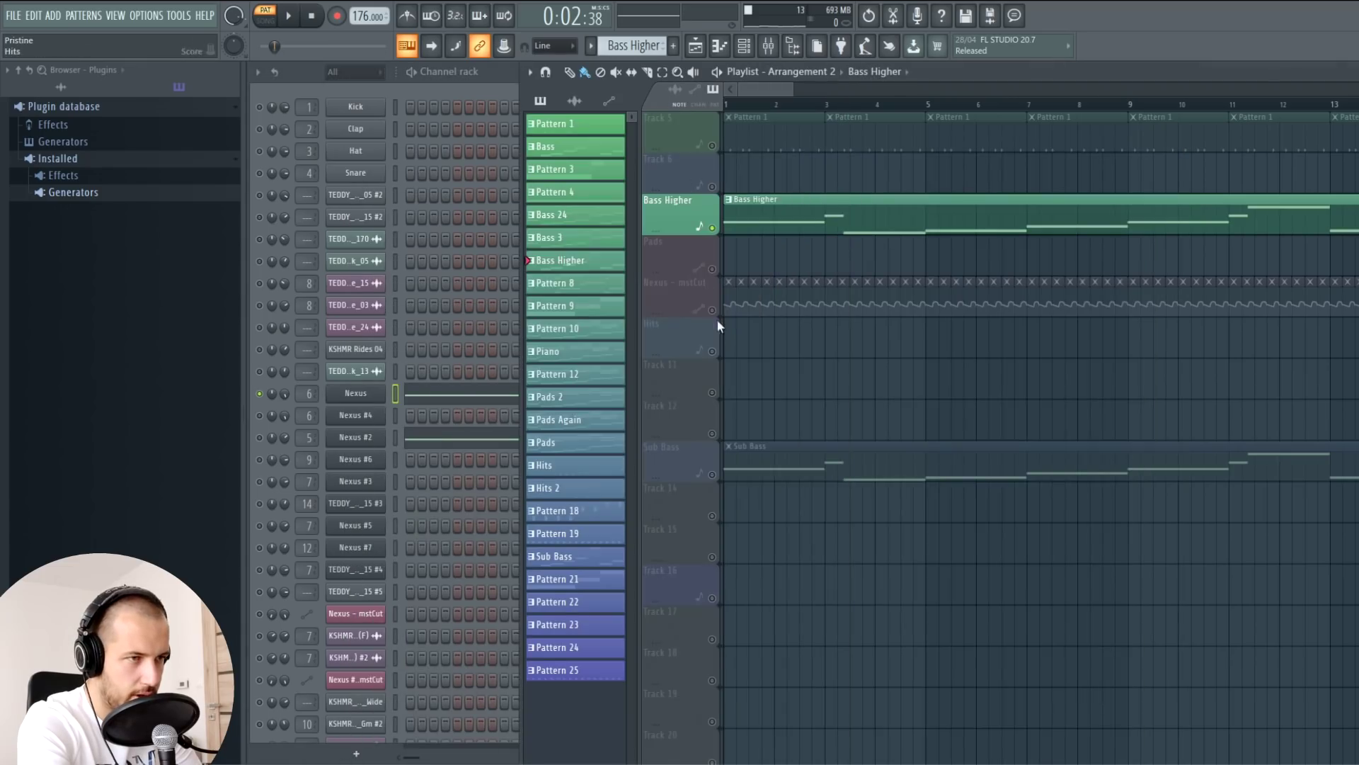
pyautogui.click(713, 310)
pyautogui.scroll(4, 739, 309)
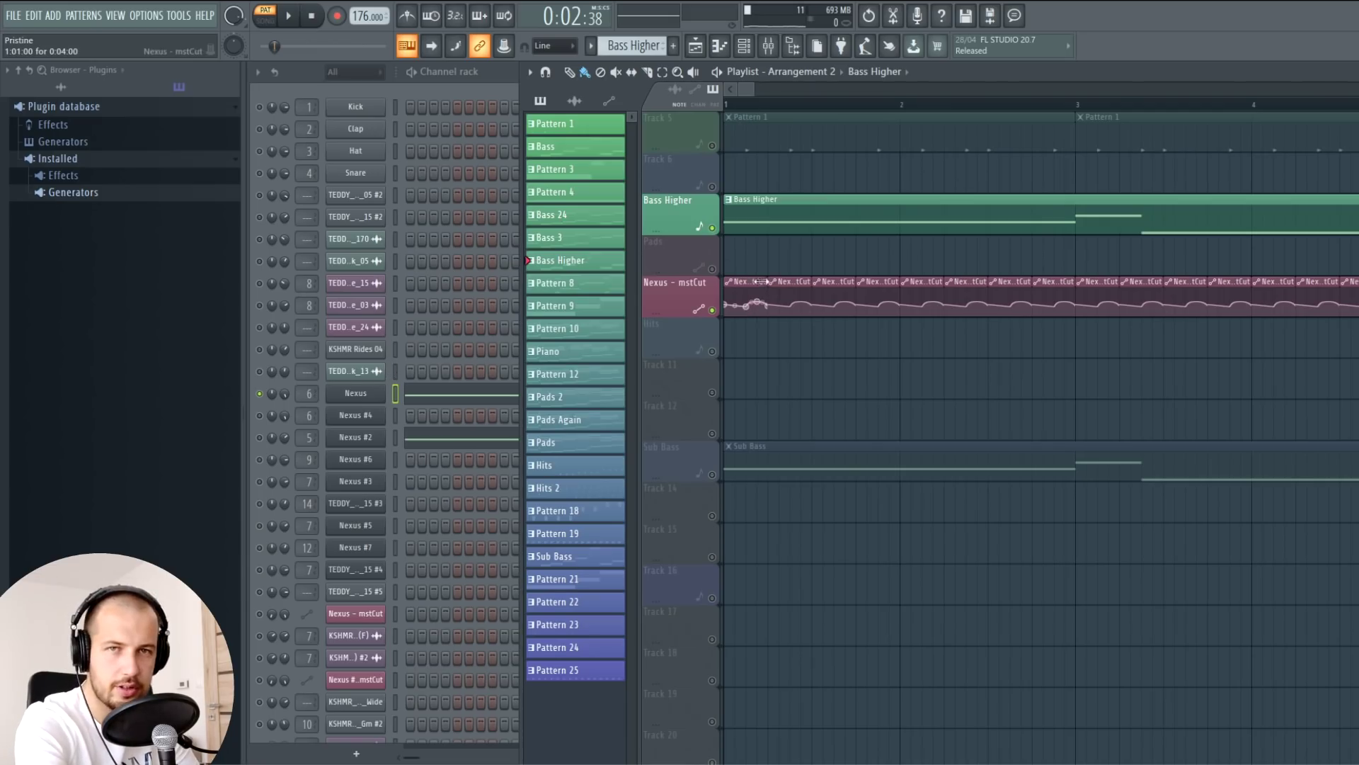
pyautogui.press('l')
pyautogui.scroll(4, 728, 320)
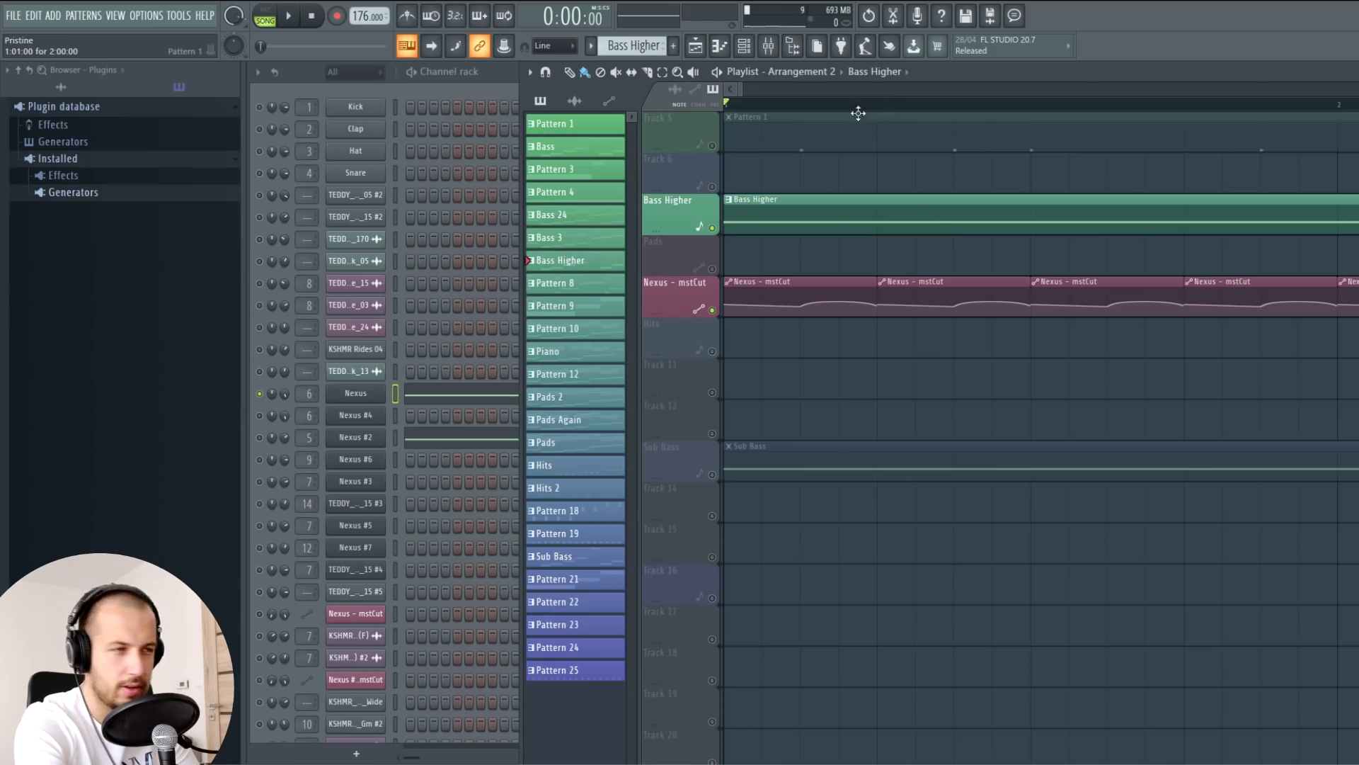
pyautogui.scroll(-5, 828, 112)
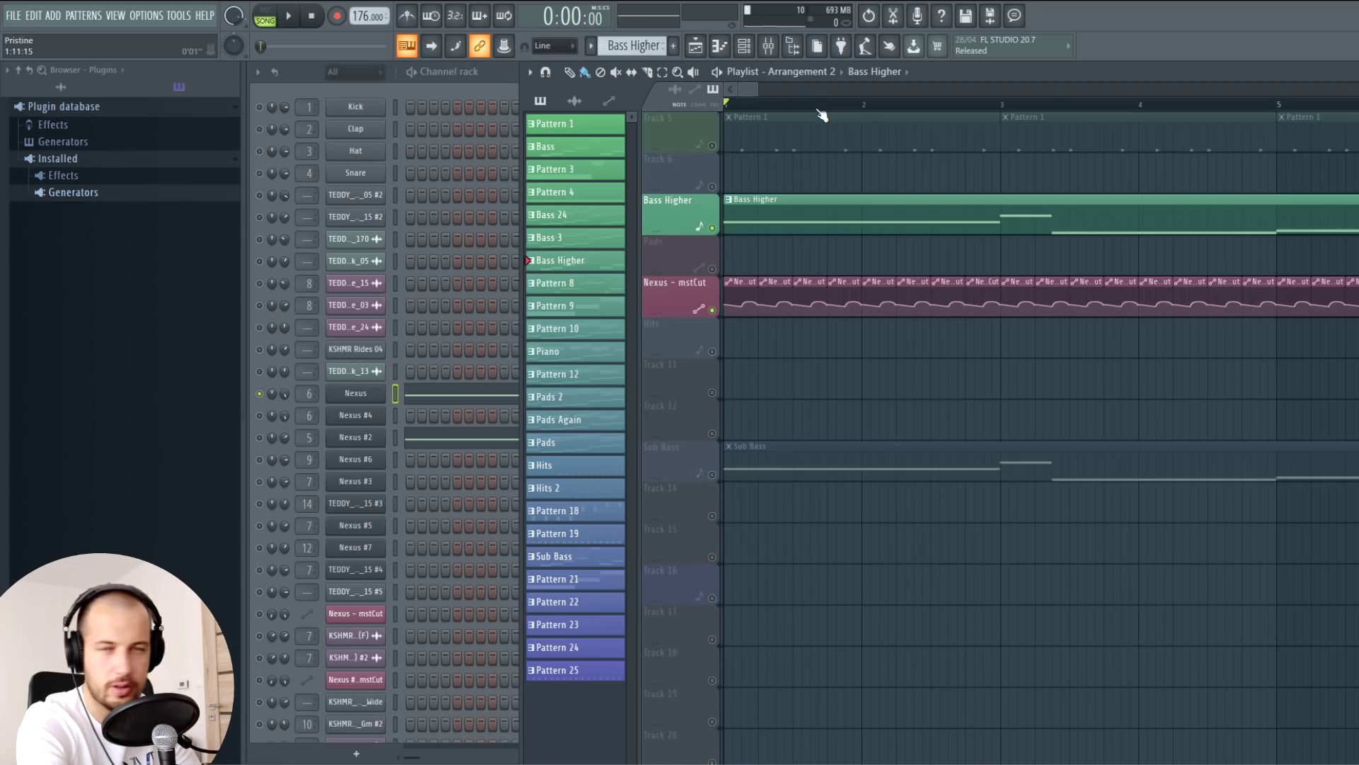
pyautogui.scroll(1, 801, 267)
pyautogui.press('space')
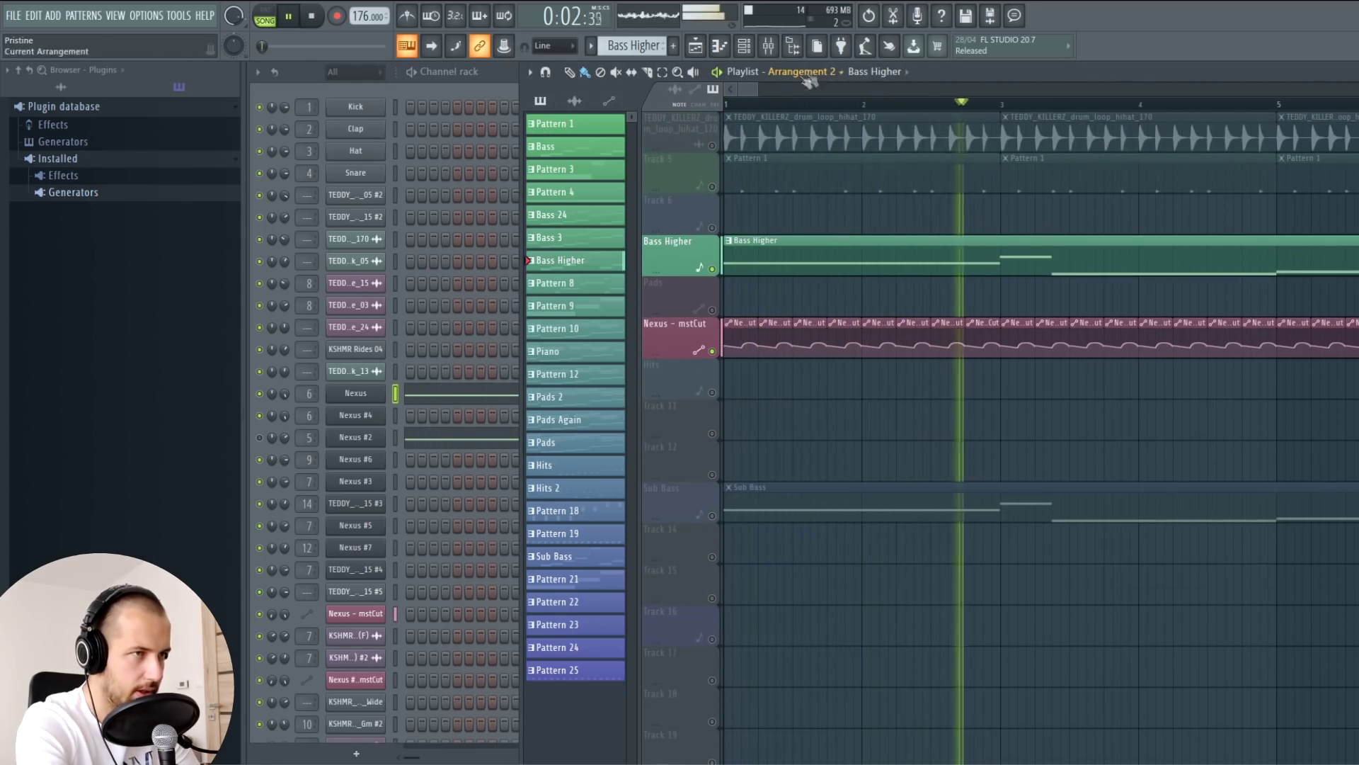
# Step: Unmute the kick, both snare, hi-hat loop and Track 5 tracks, and play the drums with the bass from the start
pyautogui.moveTo(756, 90); pyautogui.dragTo(761, 94)
pyautogui.scroll(3, 810, 159)
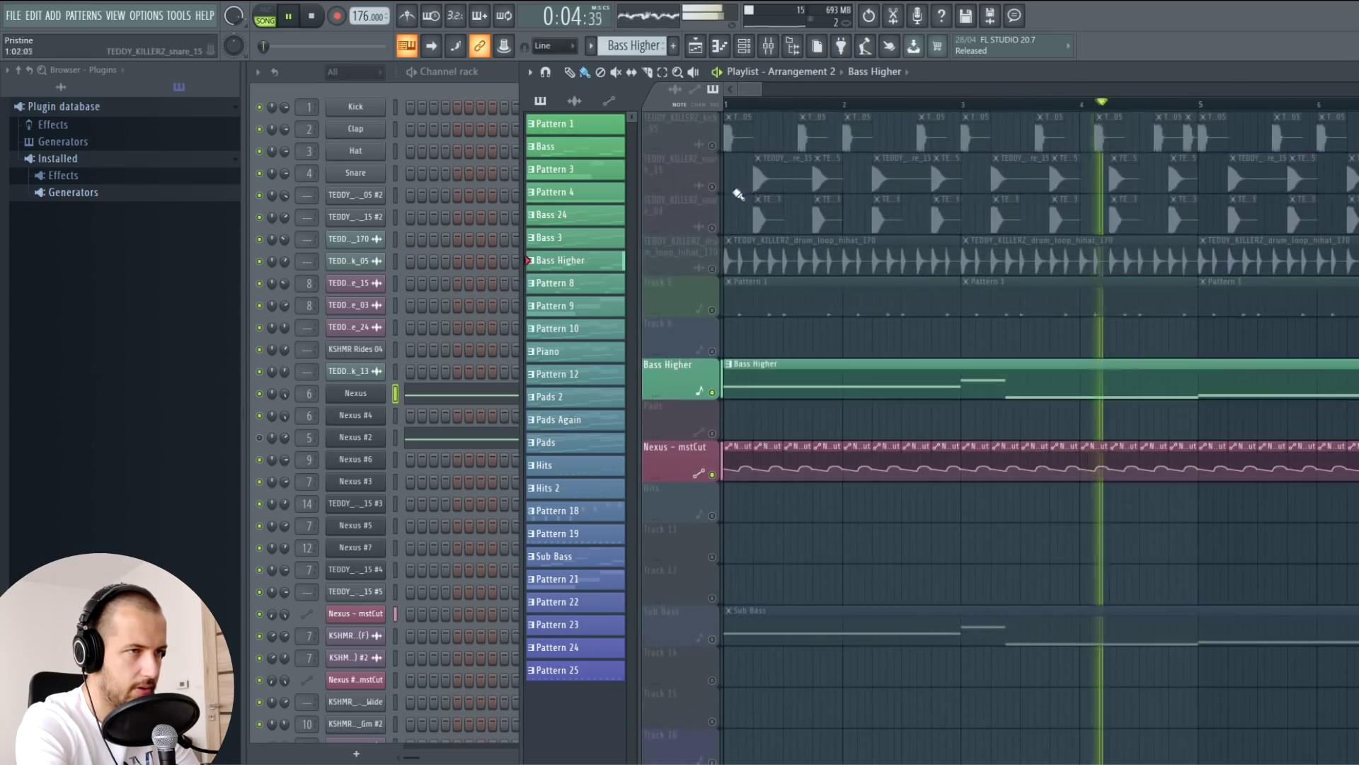
pyautogui.press('space')
pyautogui.click(712, 269)
pyautogui.click(712, 227)
pyautogui.click(712, 186)
pyautogui.click(712, 146)
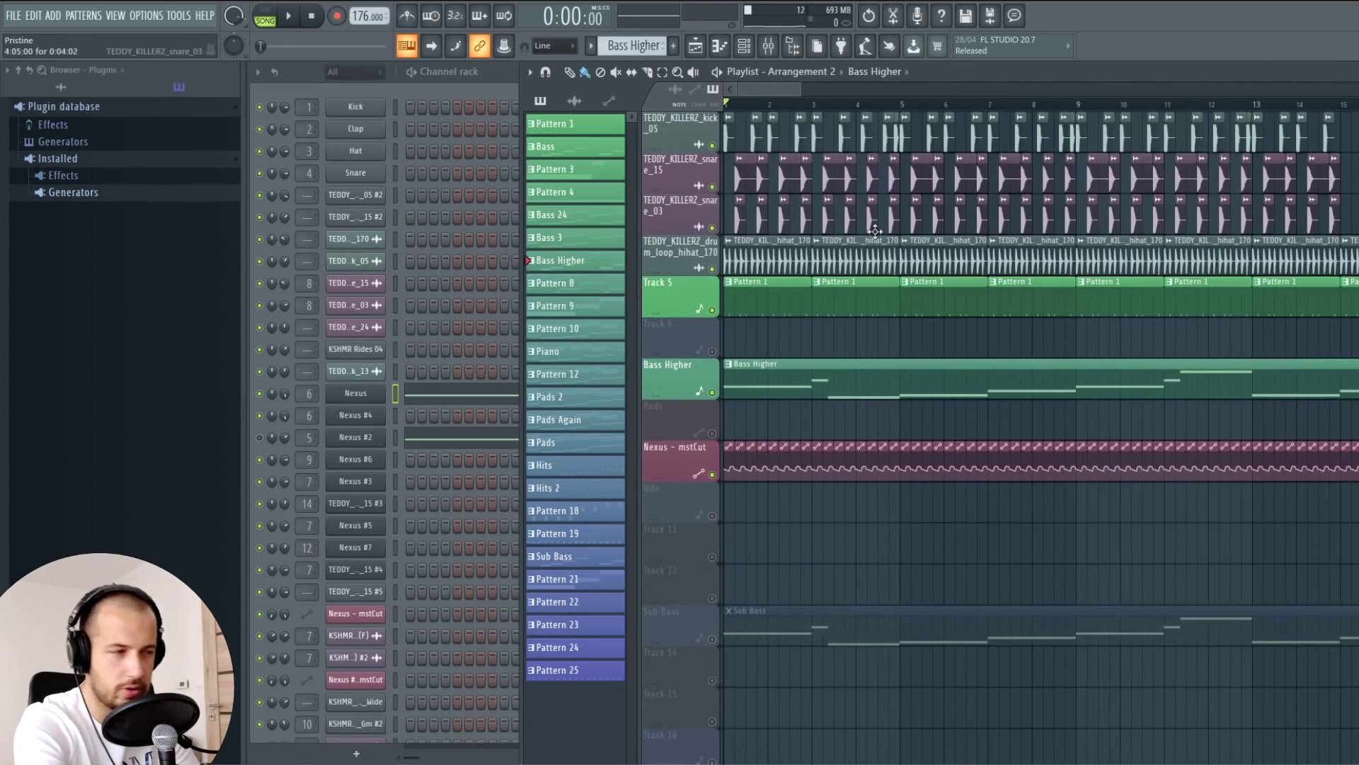
pyautogui.scroll(-2, 875, 228)
pyautogui.scroll(2, 873, 221)
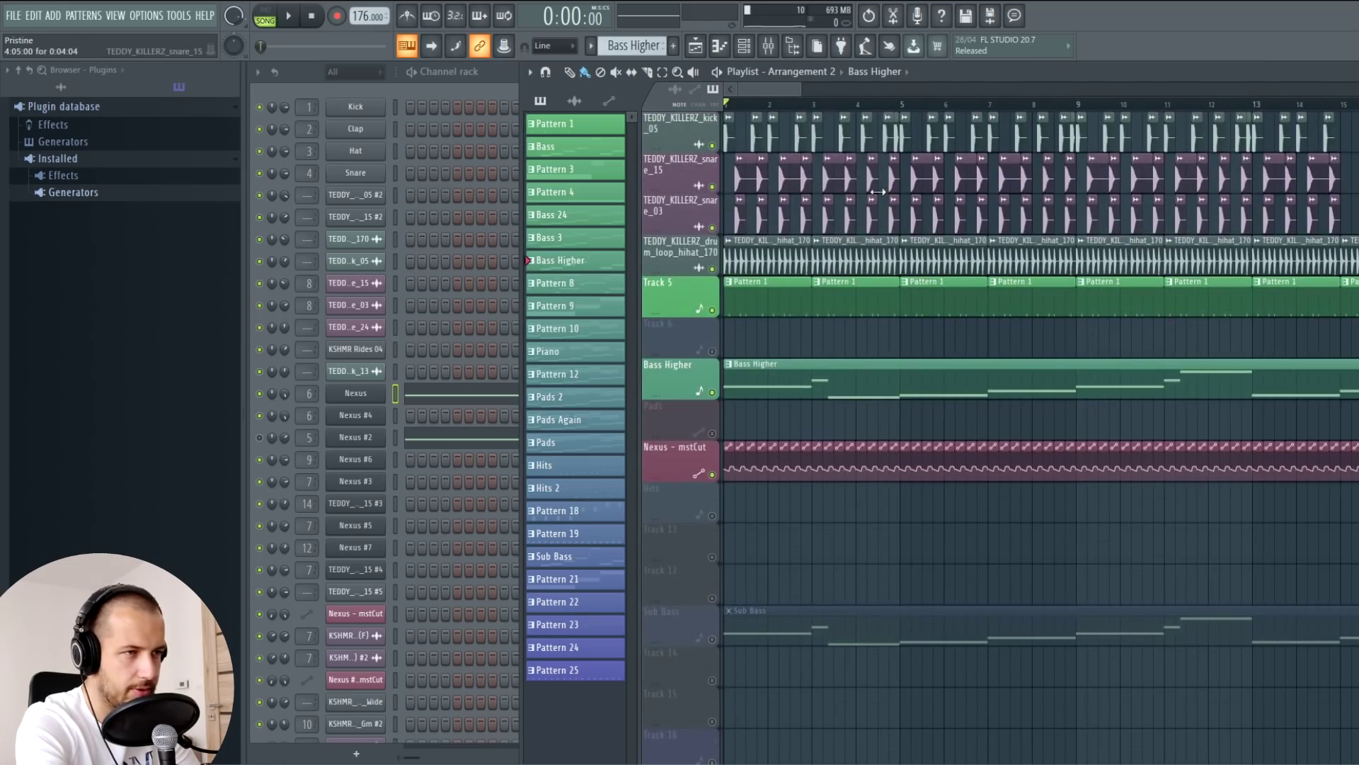
pyautogui.press('space')
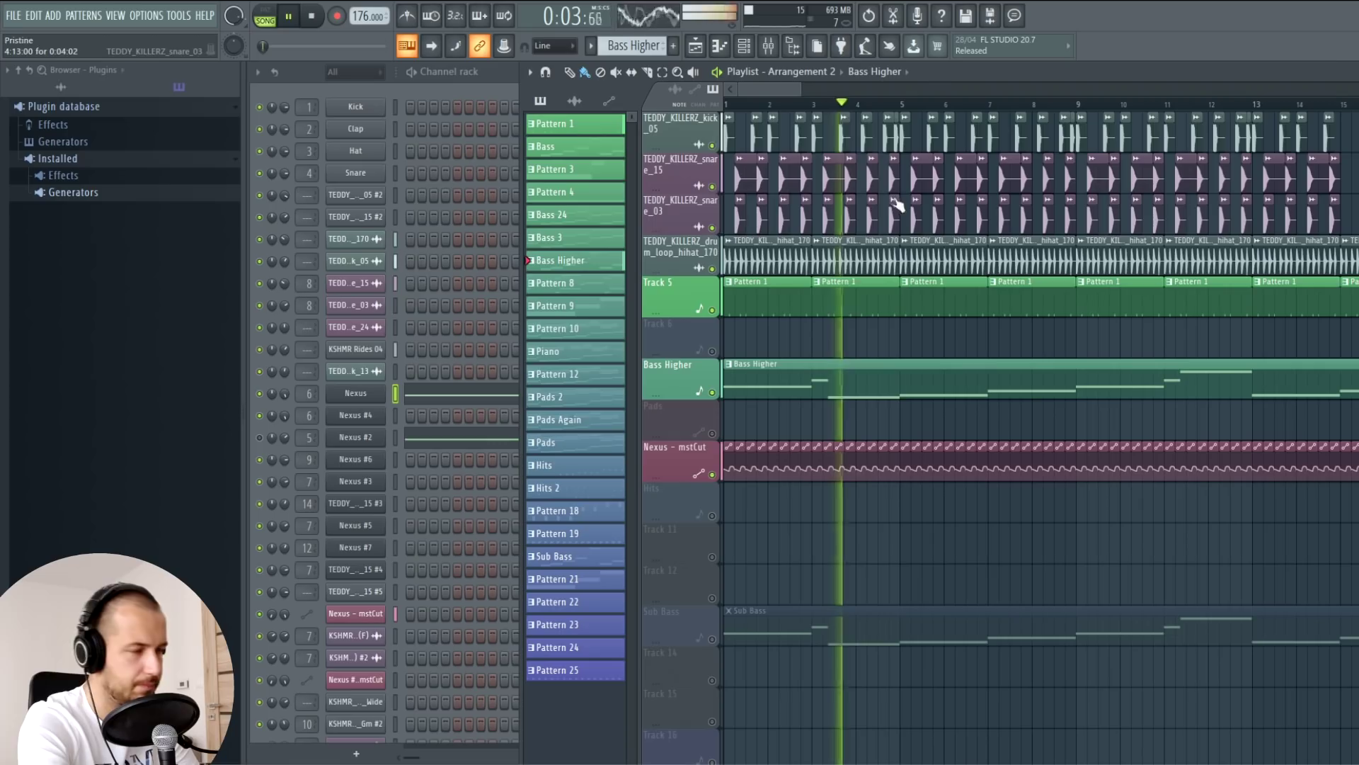
pyautogui.press('space')
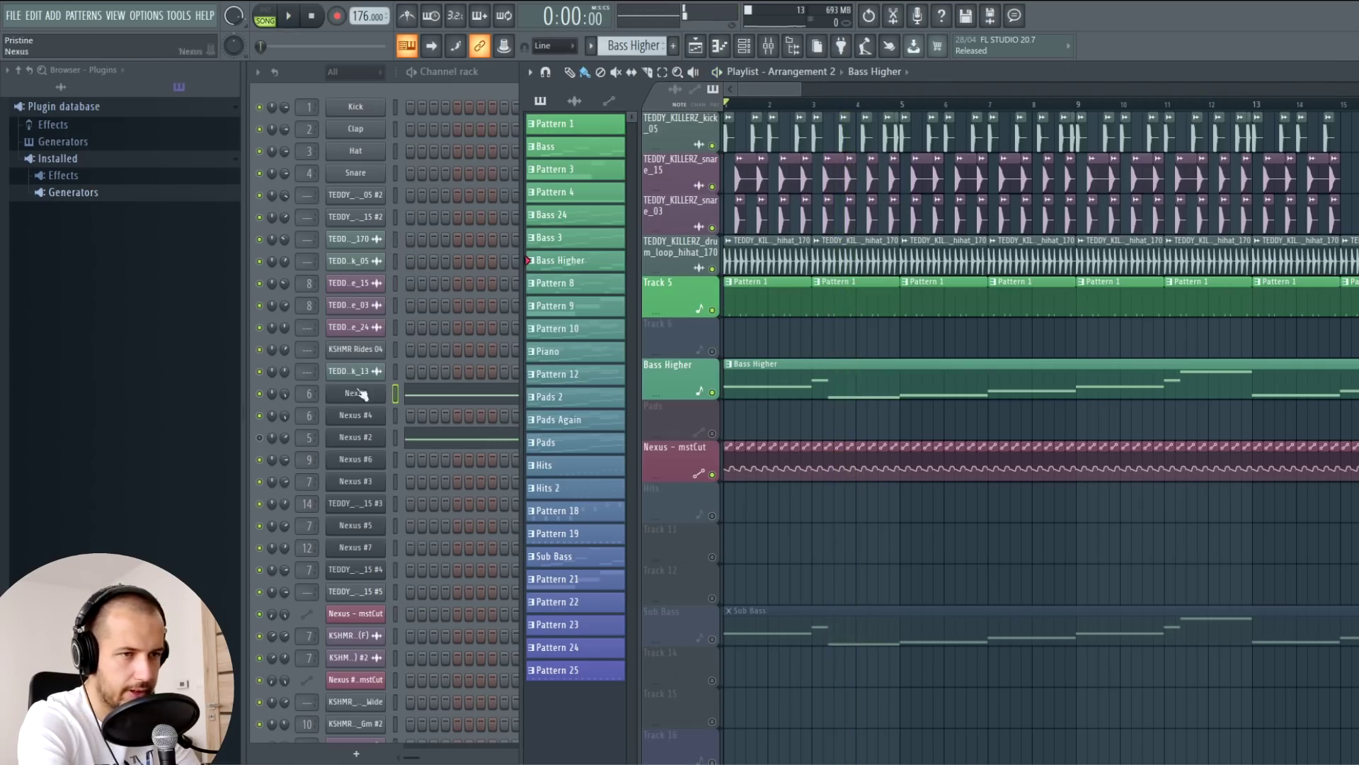
# Step: Solo the Nexus #2 channel, play it in pattern mode and view its Drone Neverland bass preset
pyautogui.click(259, 437)
pyautogui.click(265, 14)
pyautogui.click(300, 20)
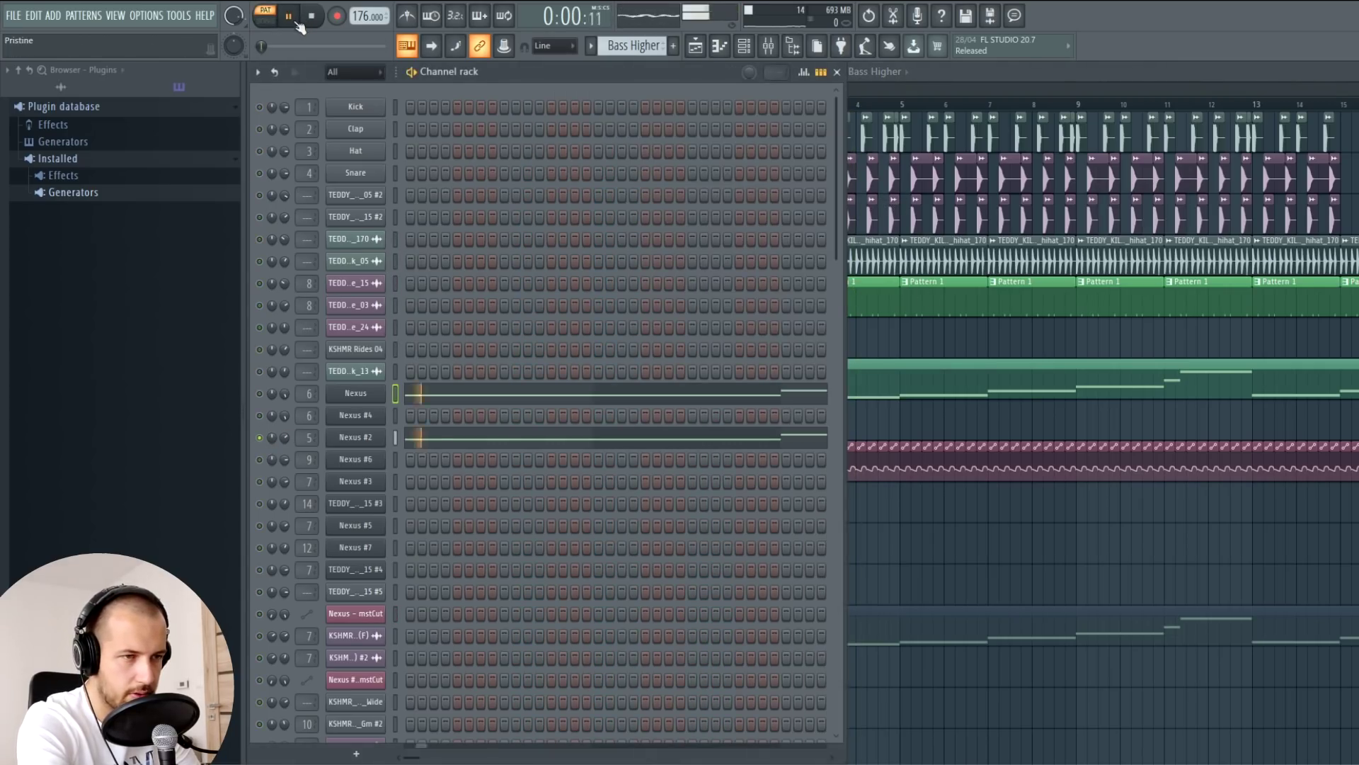
pyautogui.click(355, 437)
pyautogui.press('space')
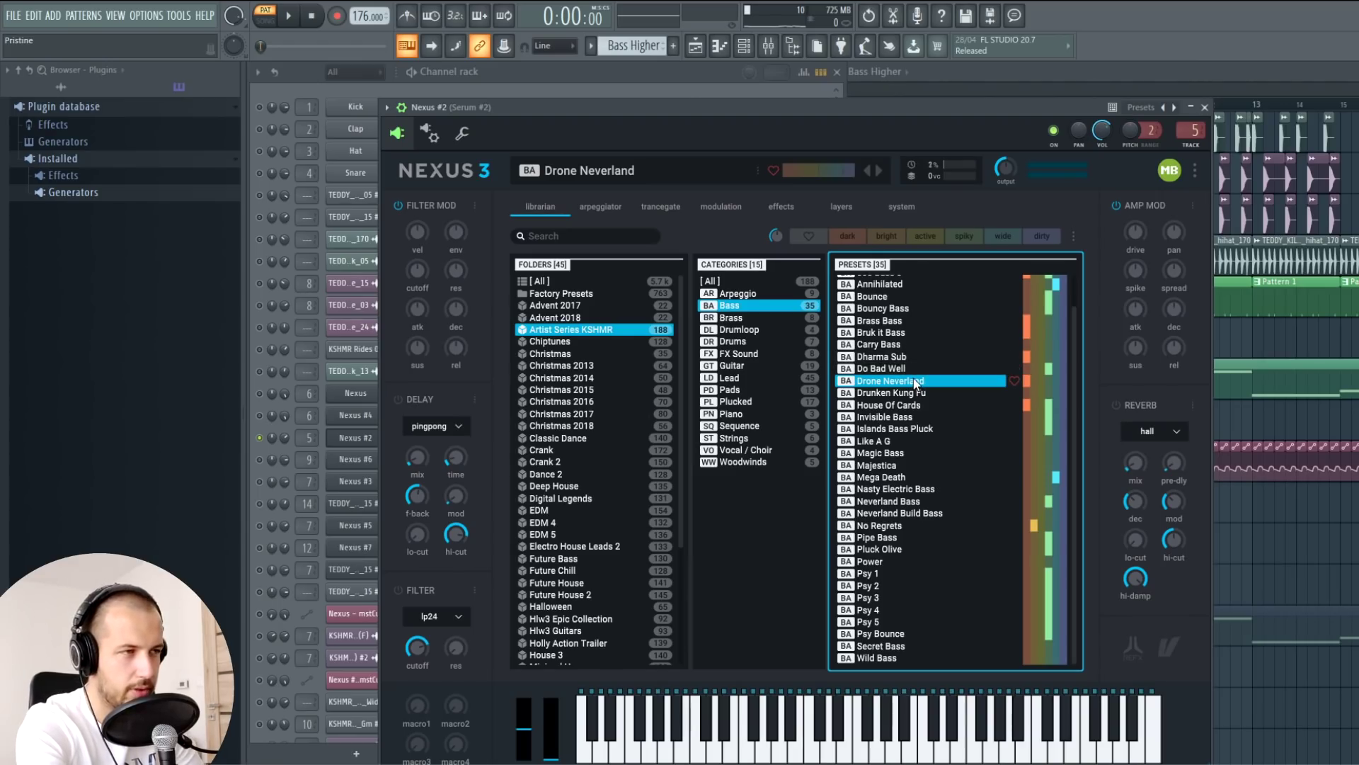
pyautogui.press('Escape')
# Step: Examine the Fruity parametric EQ 2 curve on the Serum #2 mixer track
pyautogui.press('F9')
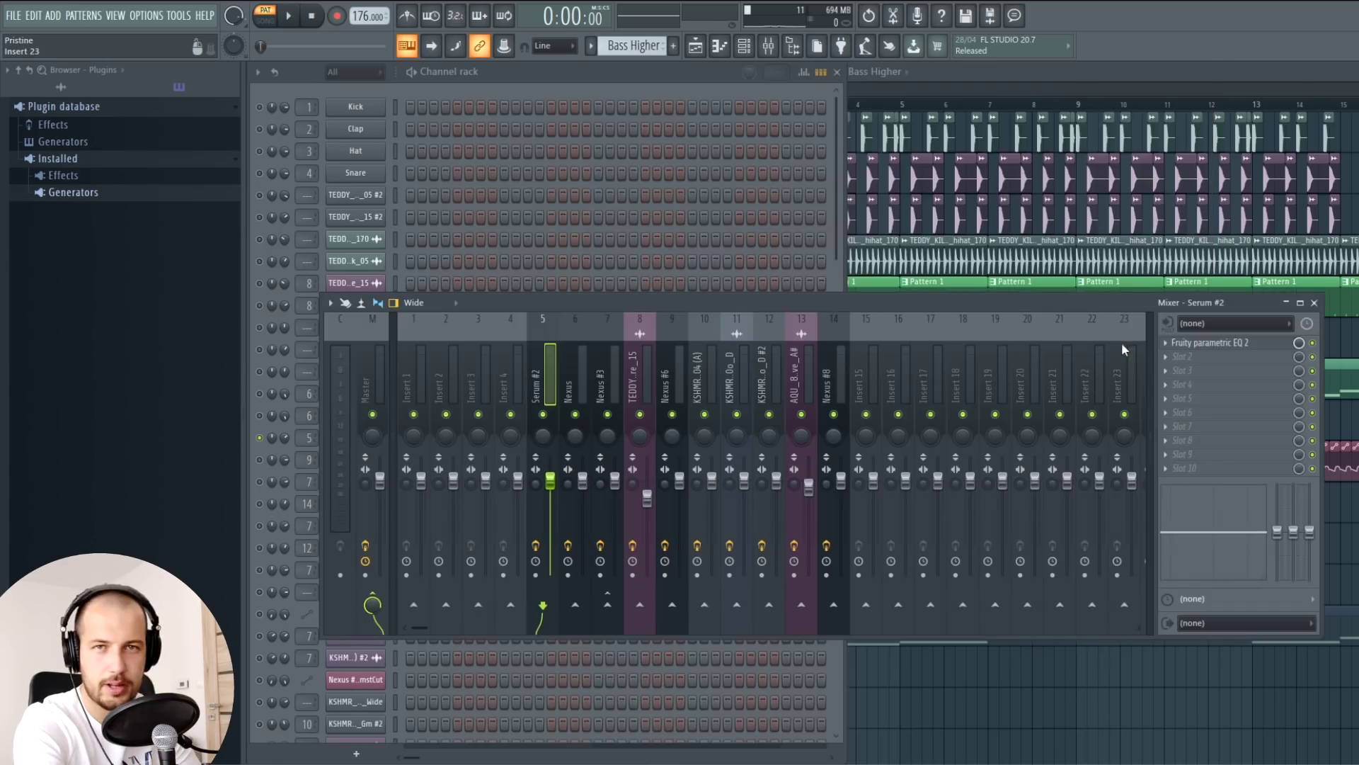
pyautogui.click(1247, 343)
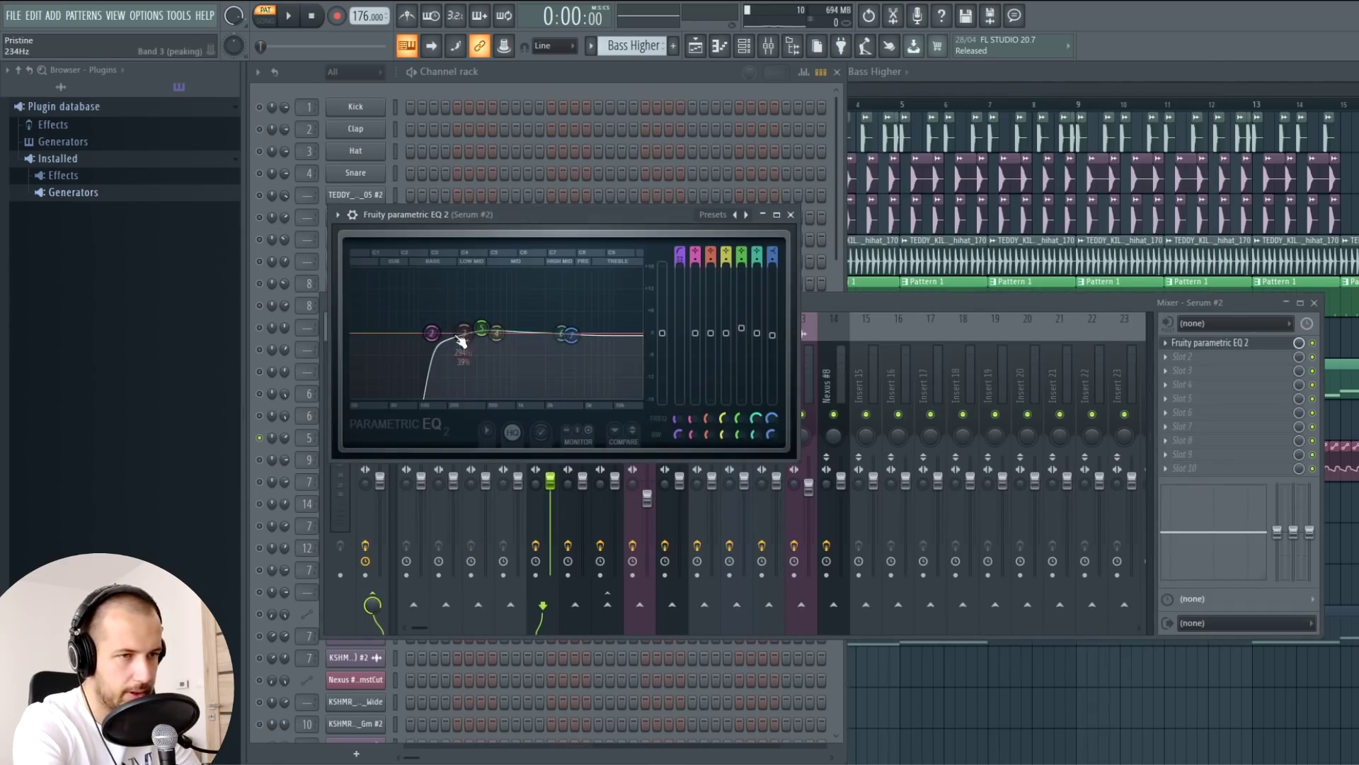
pyautogui.click(545, 75)
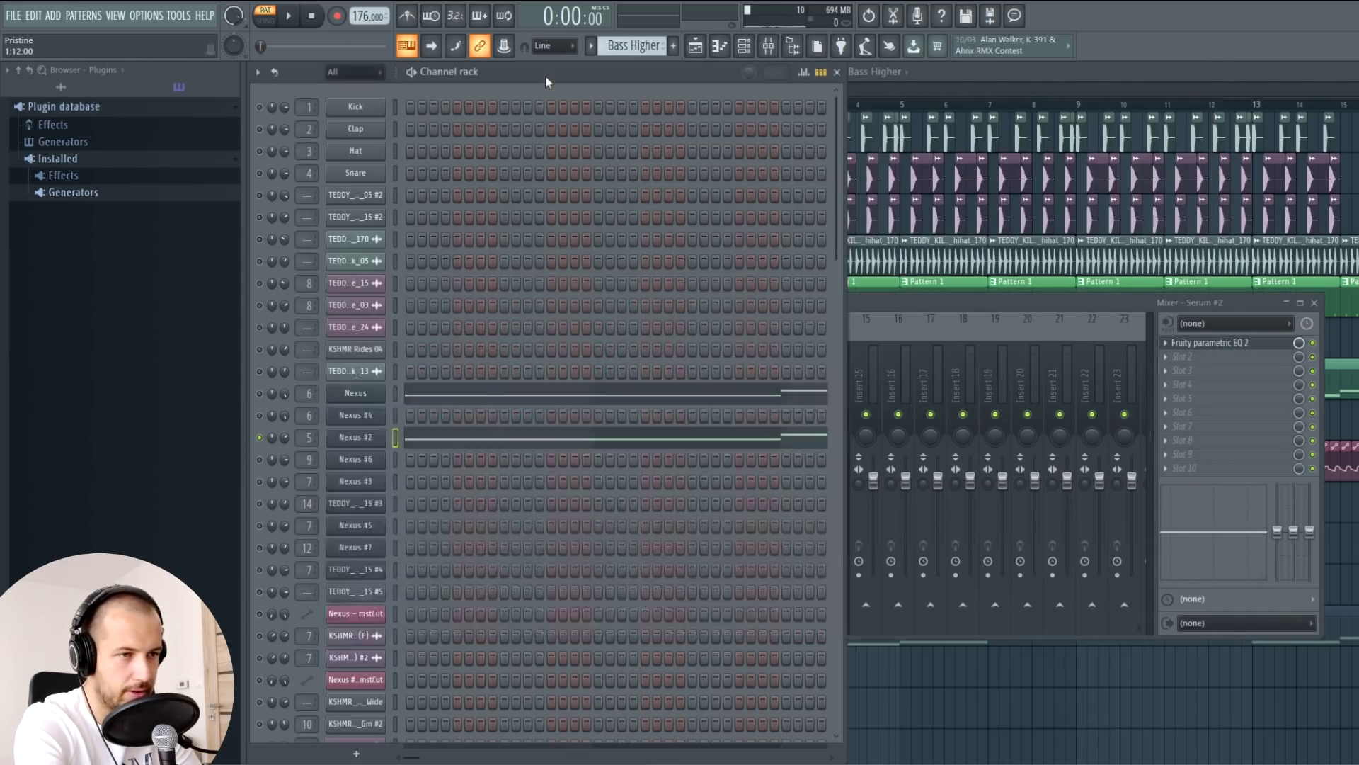
# Step: Solo the first Nexus channel and examine the Fruity parametric EQ 2 and Fruity Reeverb on its mixer track
pyautogui.click(260, 394)
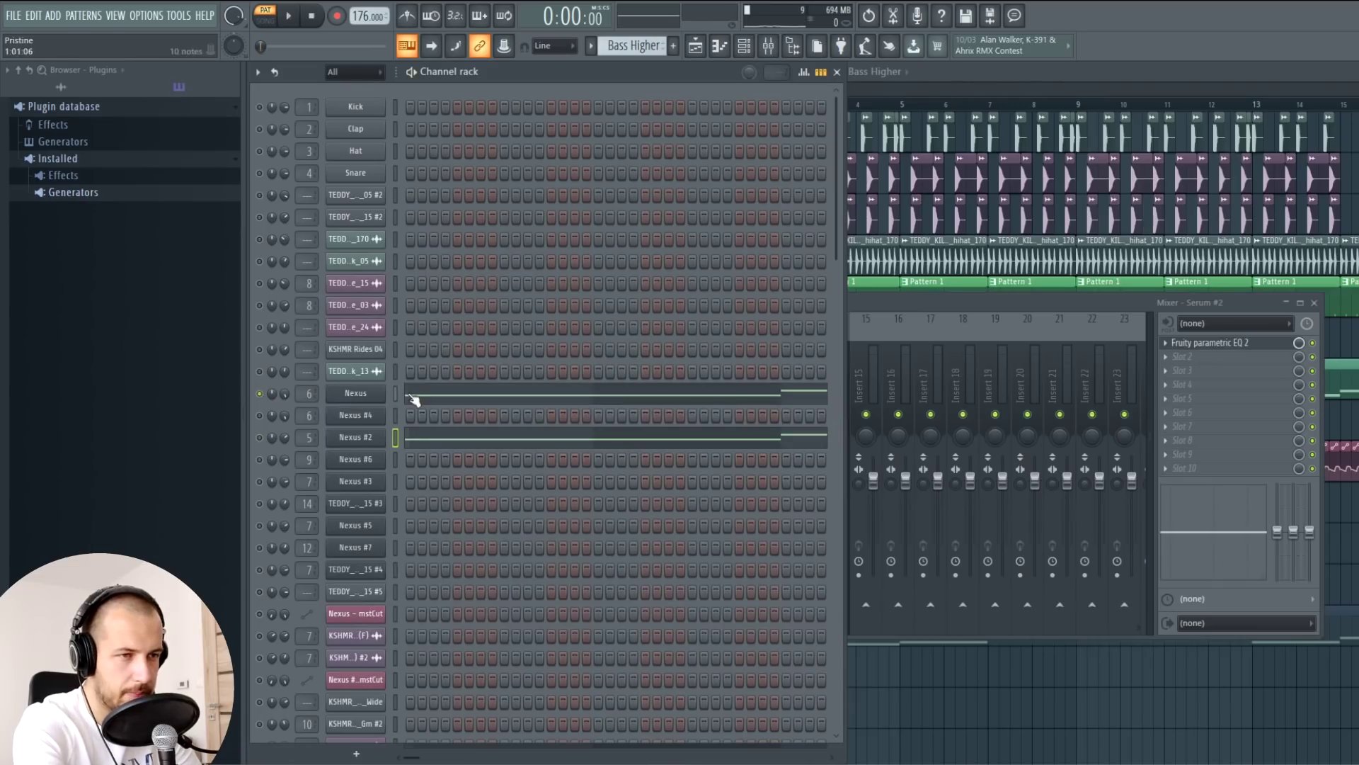
pyautogui.click(1042, 304)
pyautogui.click(582, 370)
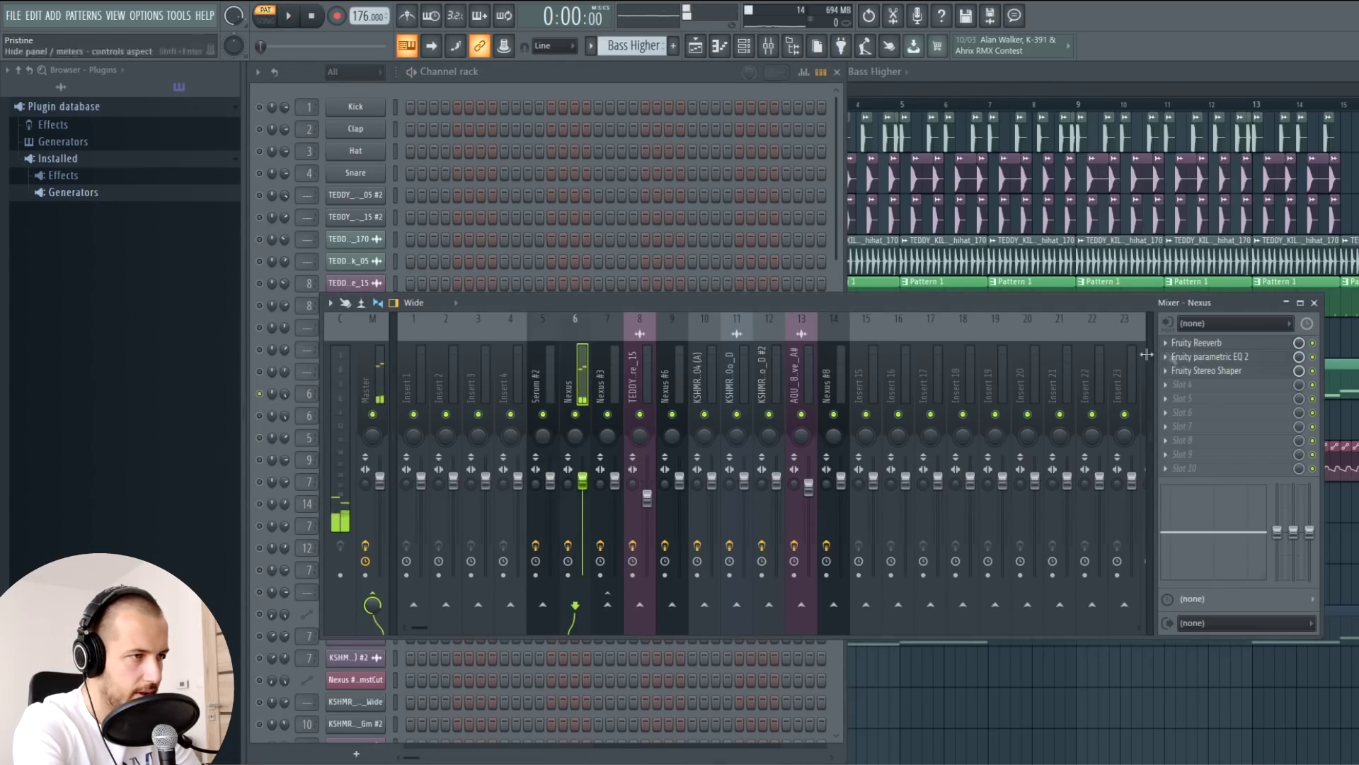
pyautogui.click(1218, 356)
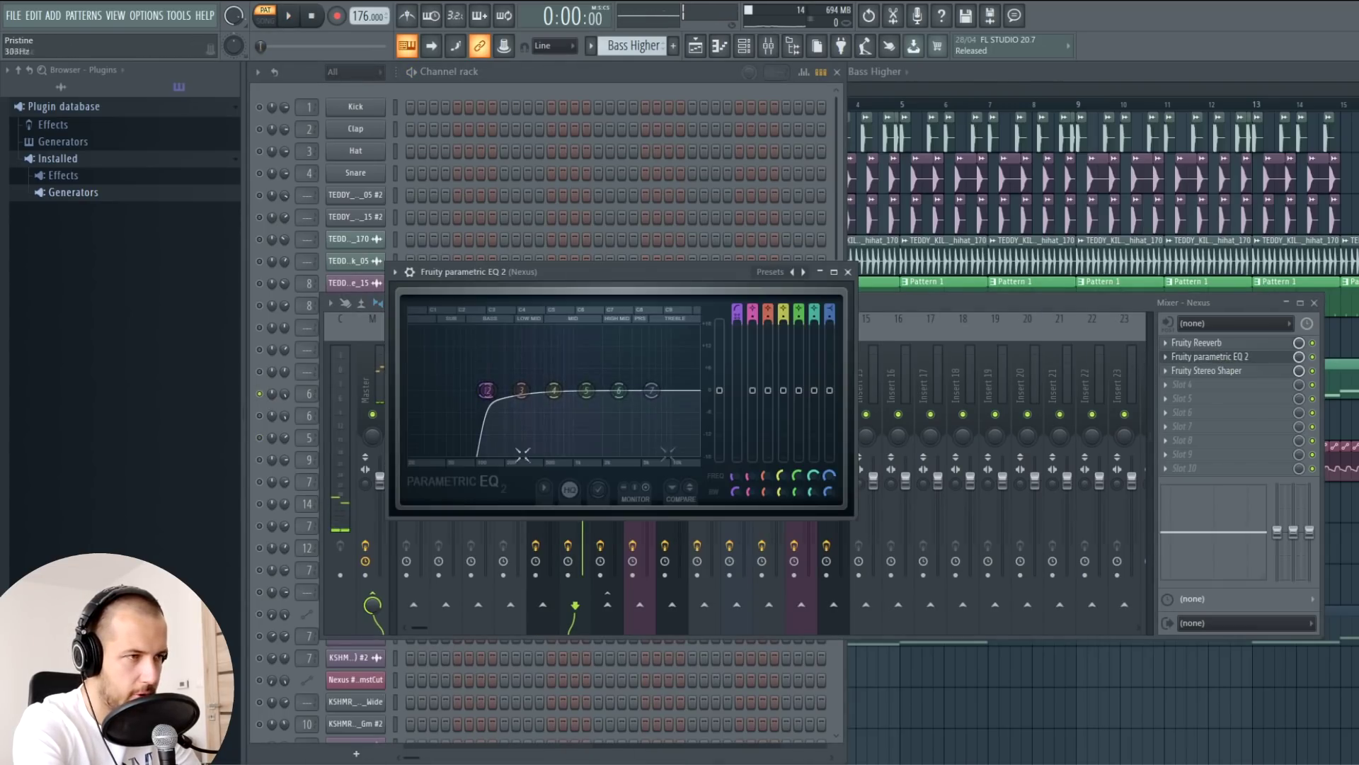
pyautogui.click(1241, 344)
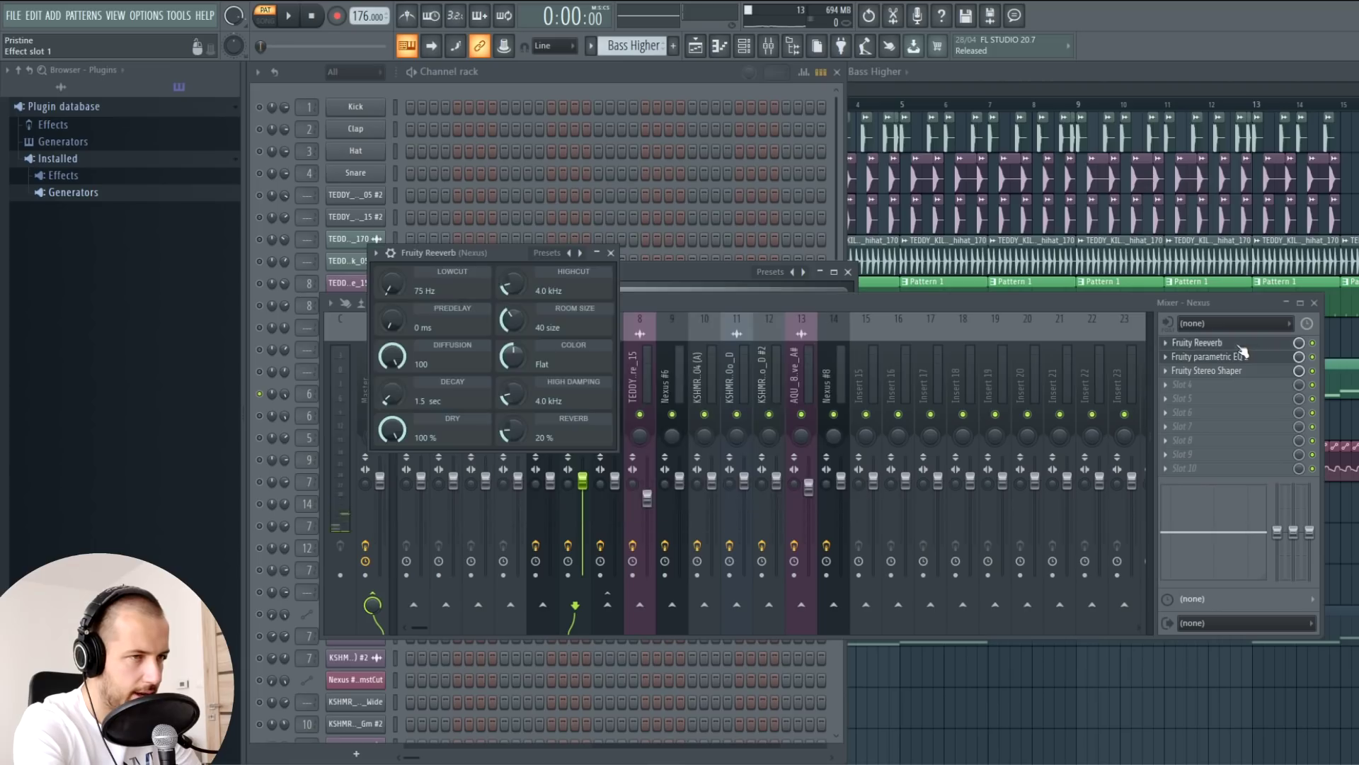
pyautogui.click(614, 253)
pyautogui.click(454, 141)
pyautogui.press('Escape')
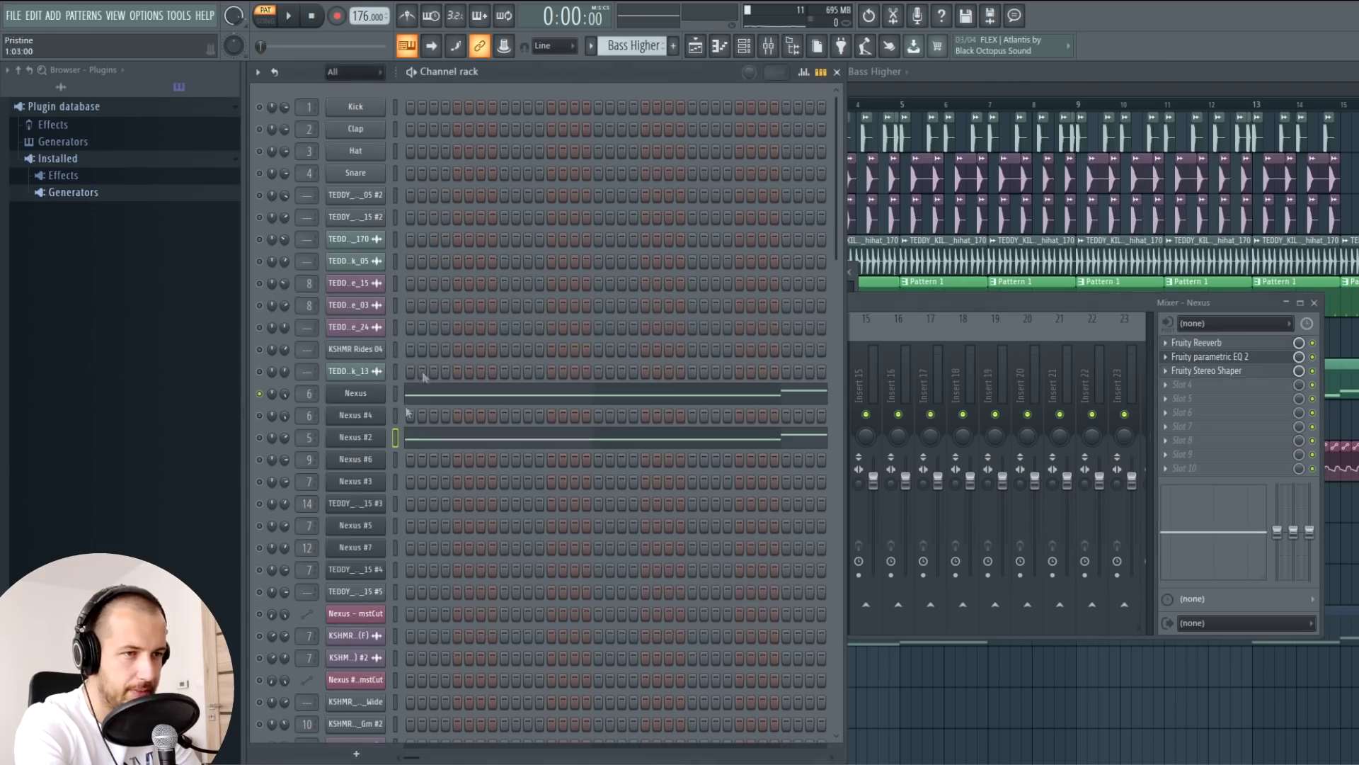
# Step: Revisit the Nexus and Nexus #2 bass layers, enable both channels and play them together in the Bass Higher pattern
pyautogui.click(397, 393)
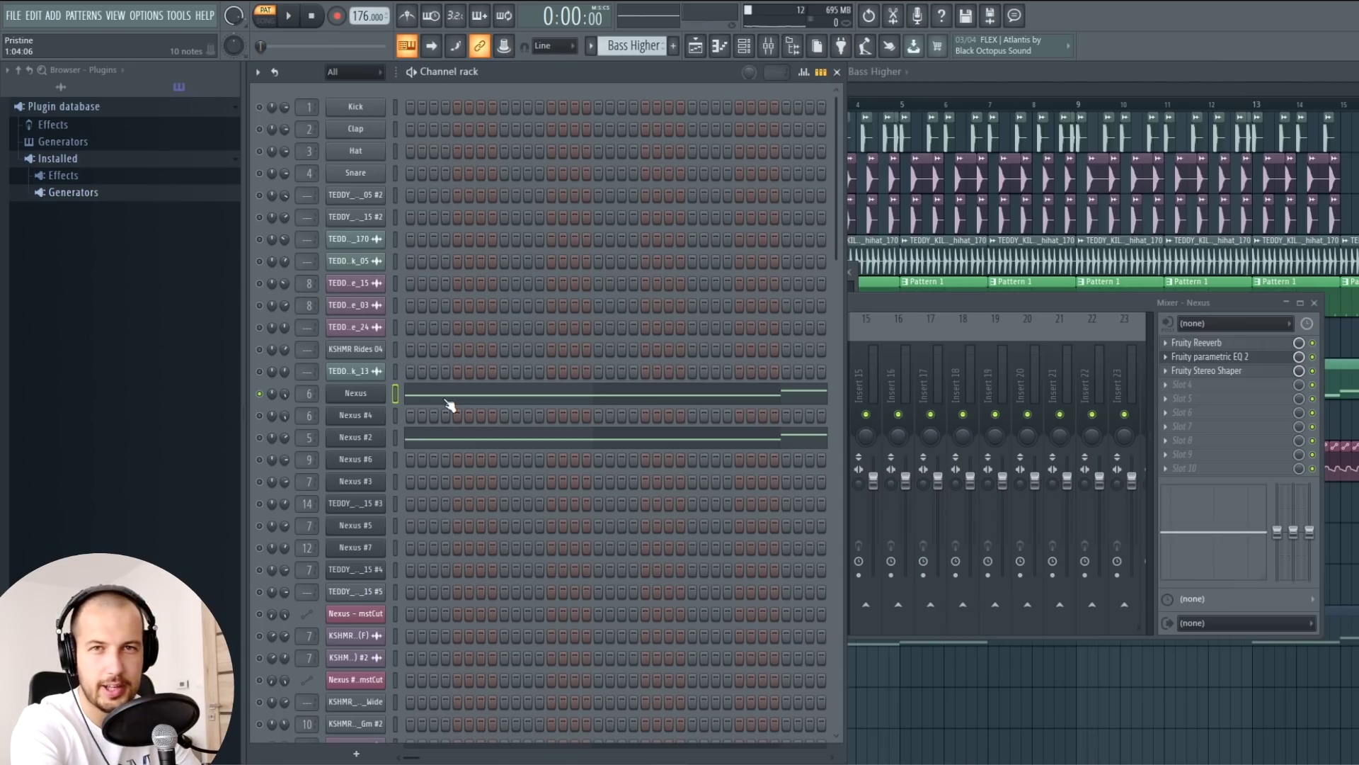
pyautogui.click(448, 405)
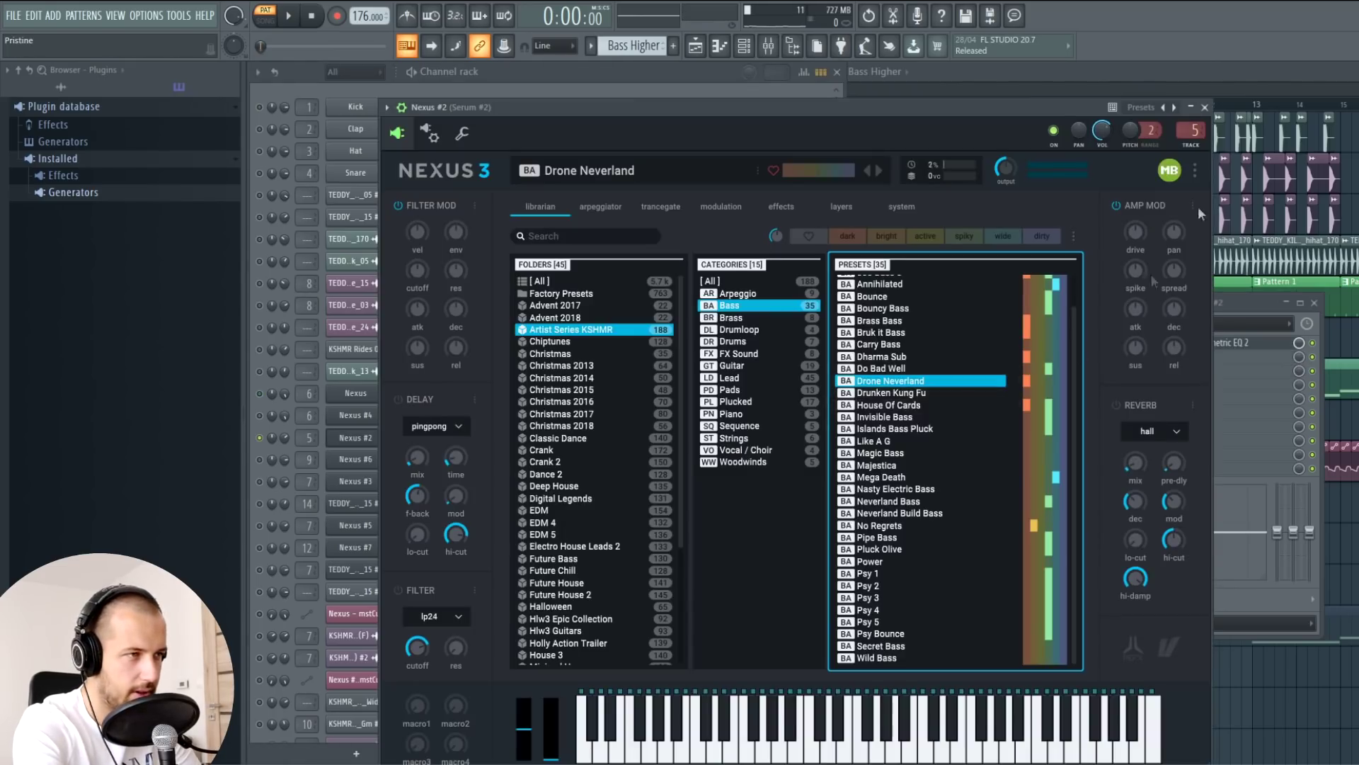
pyautogui.click(460, 445)
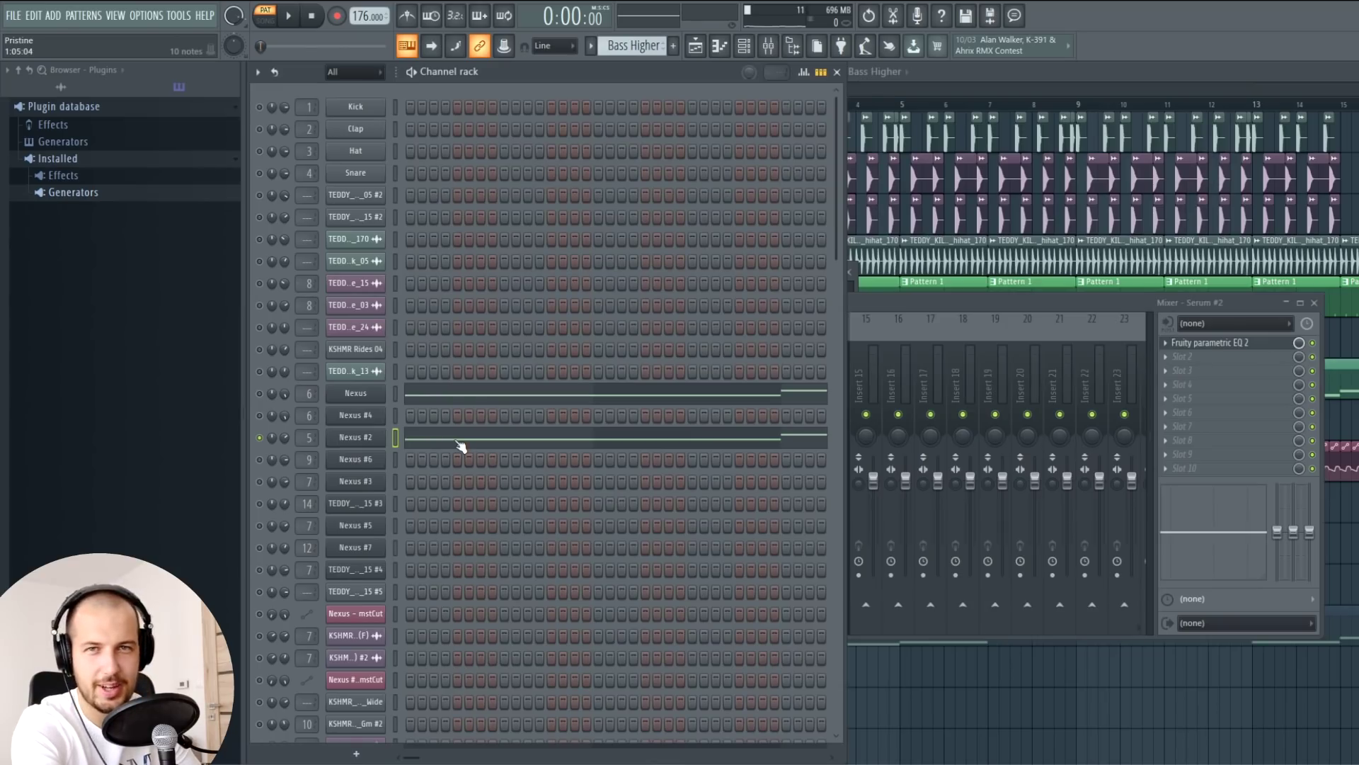
pyautogui.press('space')
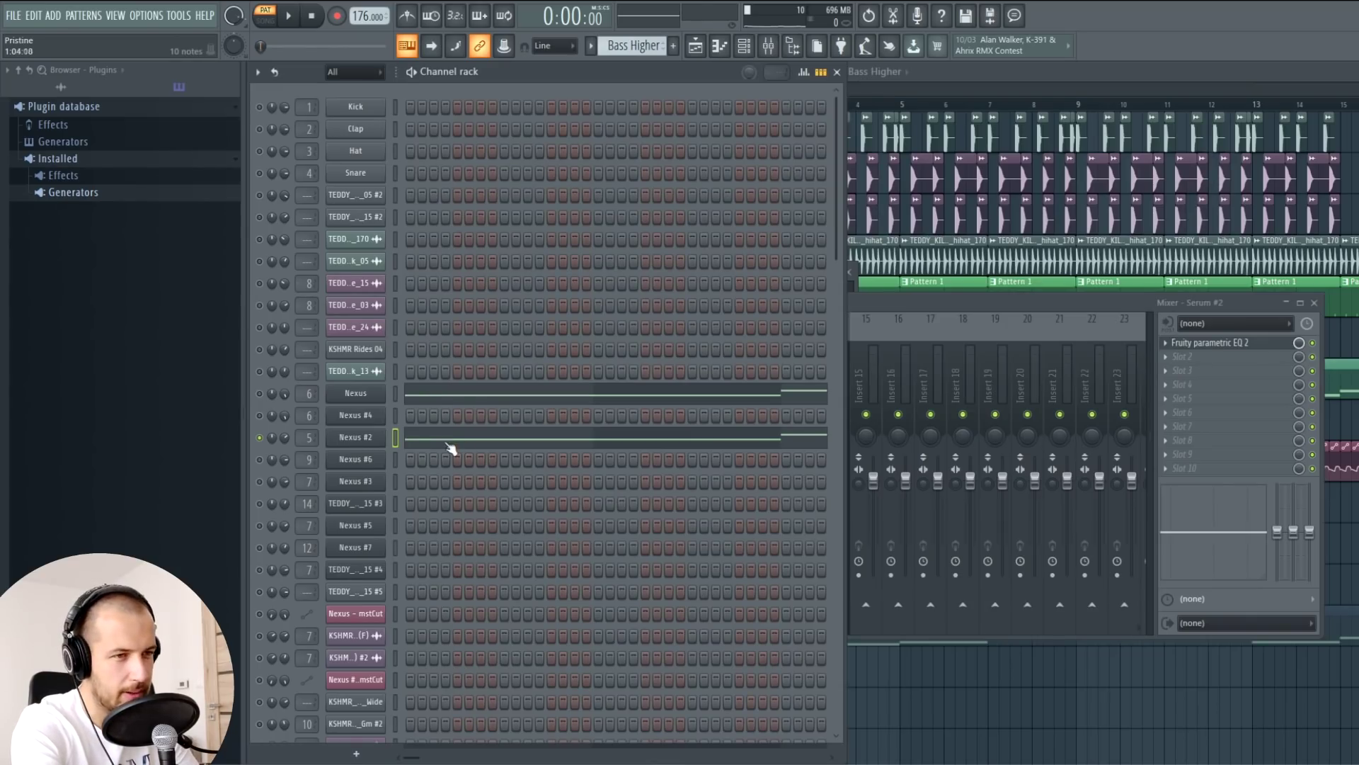
pyautogui.click(260, 393)
pyautogui.press('space')
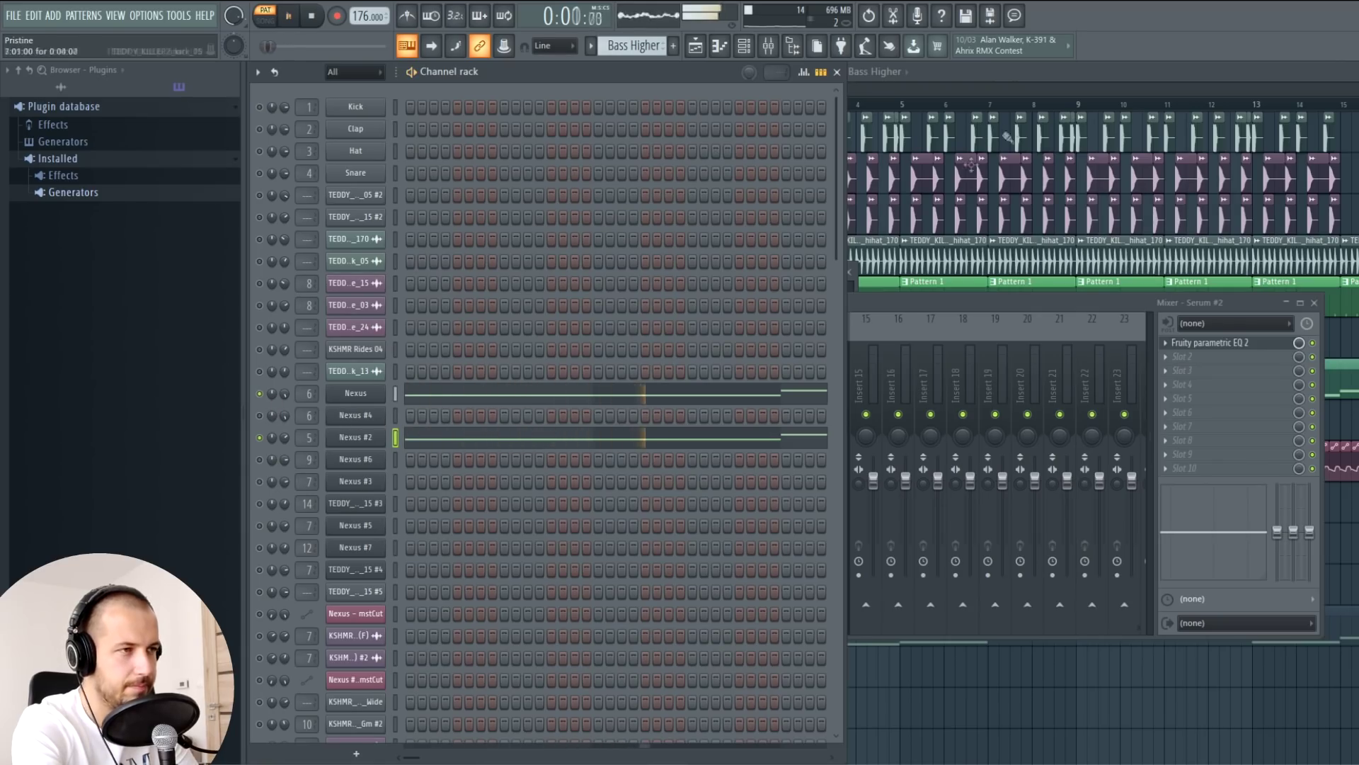
pyautogui.press('space')
# Step: Solo the Sub Bass track with its pattern selected and view the Dharma Sub preset in Nexus #6
pyautogui.press('F5')
pyautogui.click(719, 648)
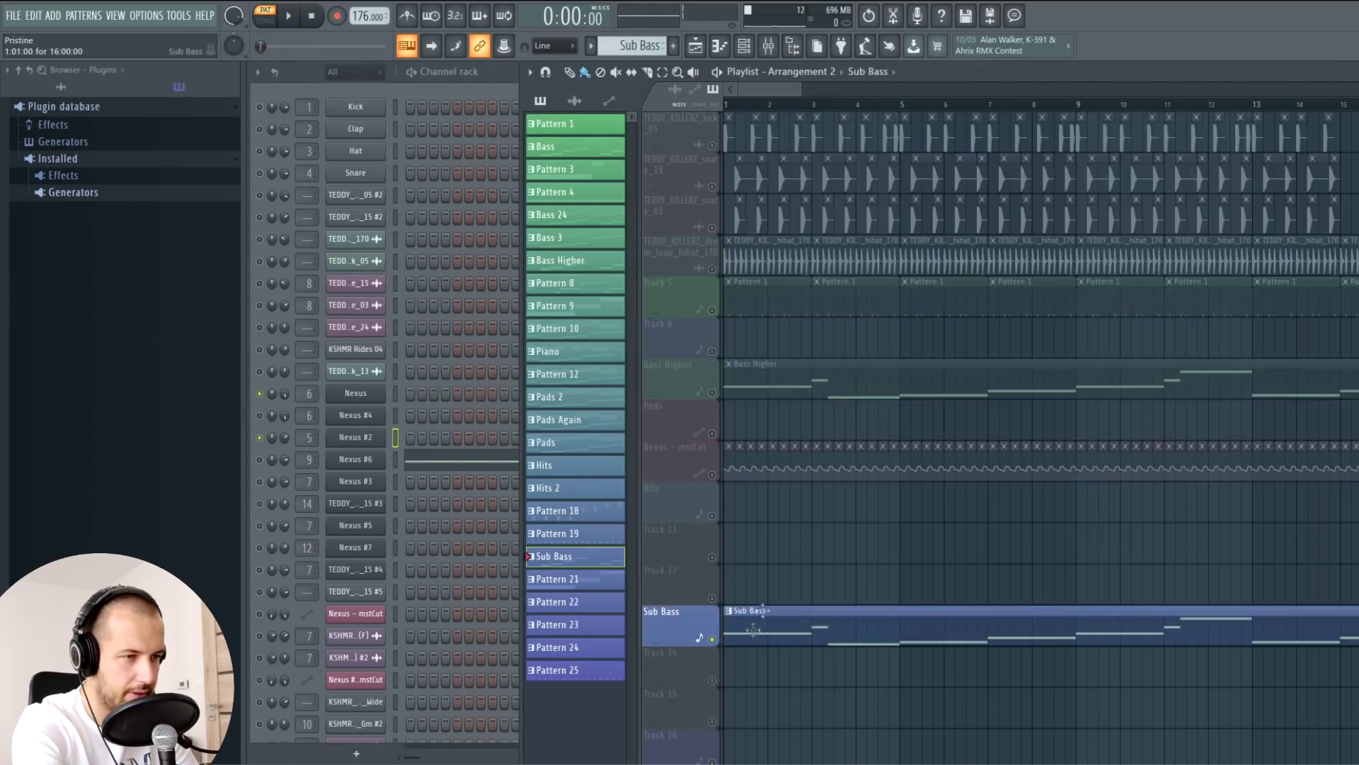
pyautogui.scroll(-2, 789, 531)
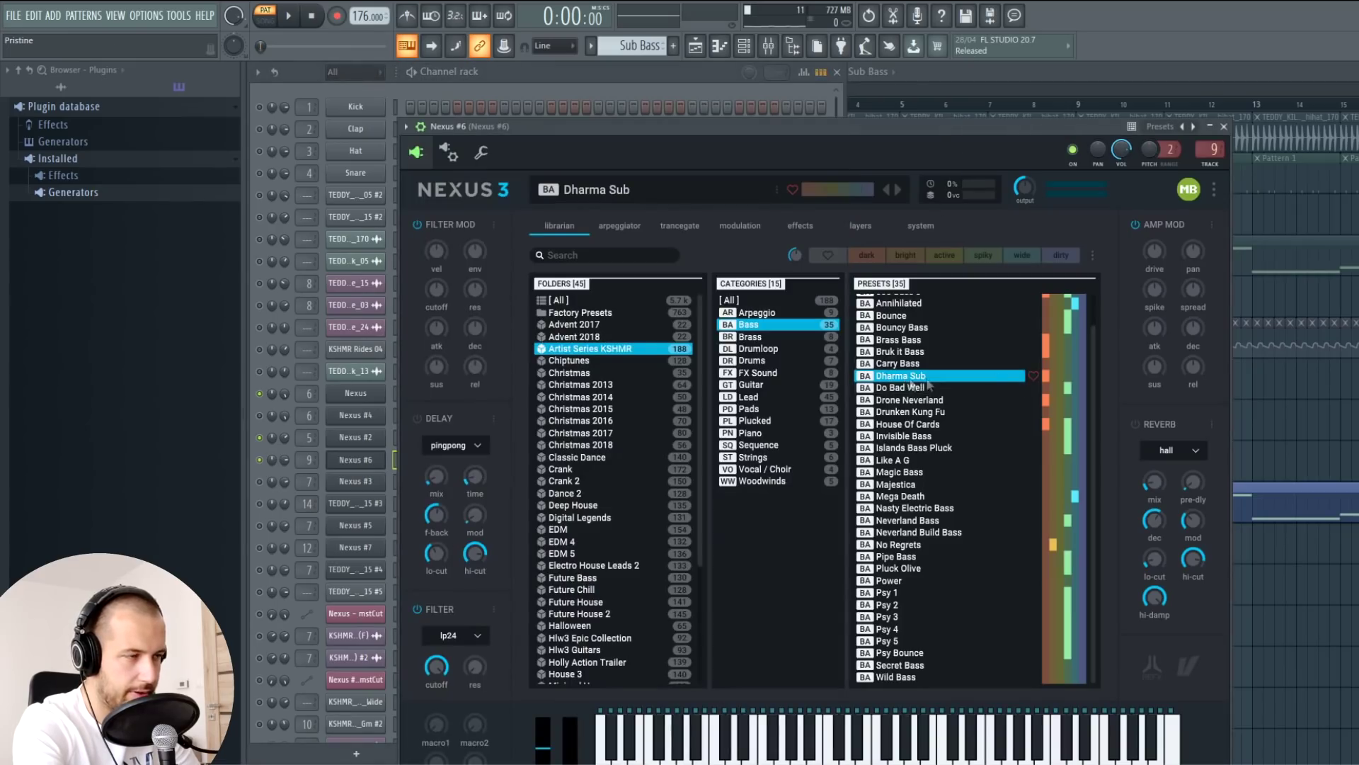
pyautogui.click(1224, 126)
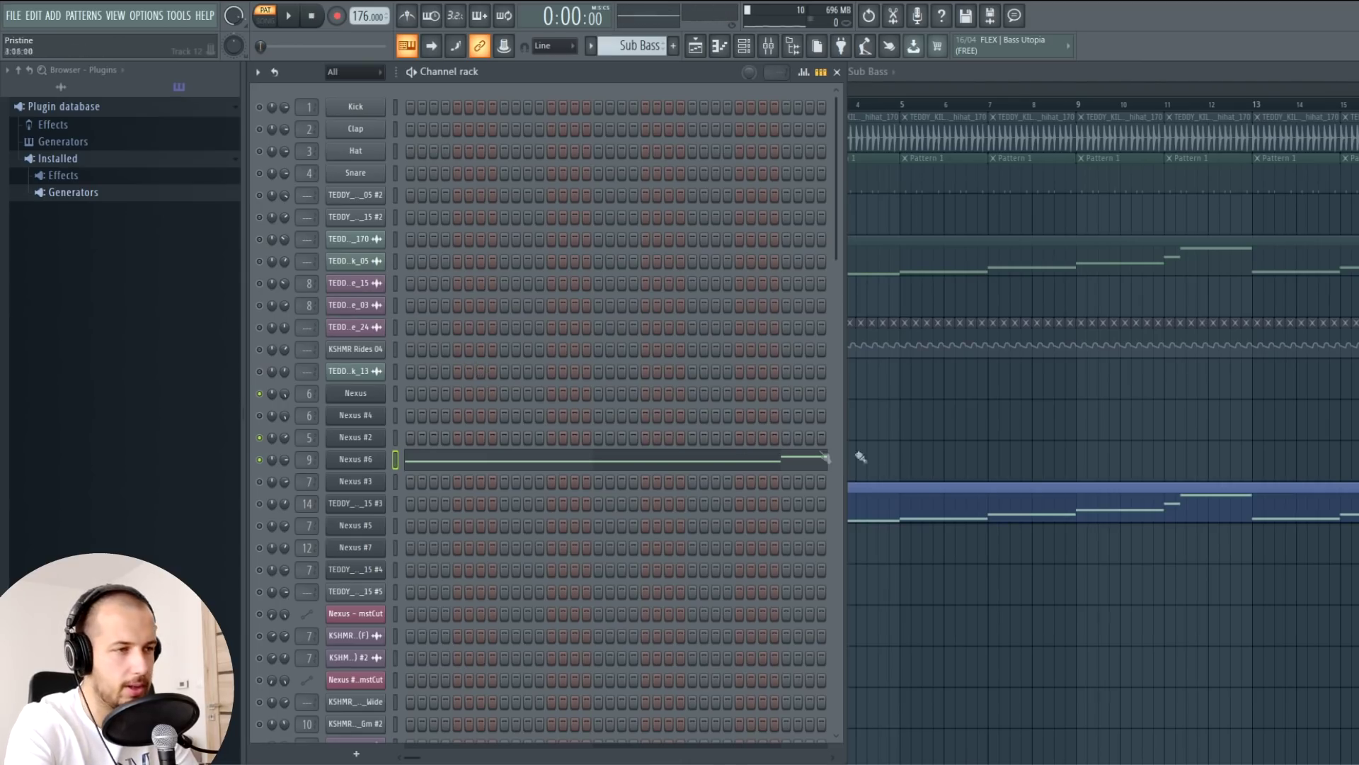
# Step: Unmute Bass Higher and Nexus - mstCut alongside Sub Bass, and play them in song mode from the start and from bar 17
pyautogui.click(925, 449)
pyautogui.click(714, 260)
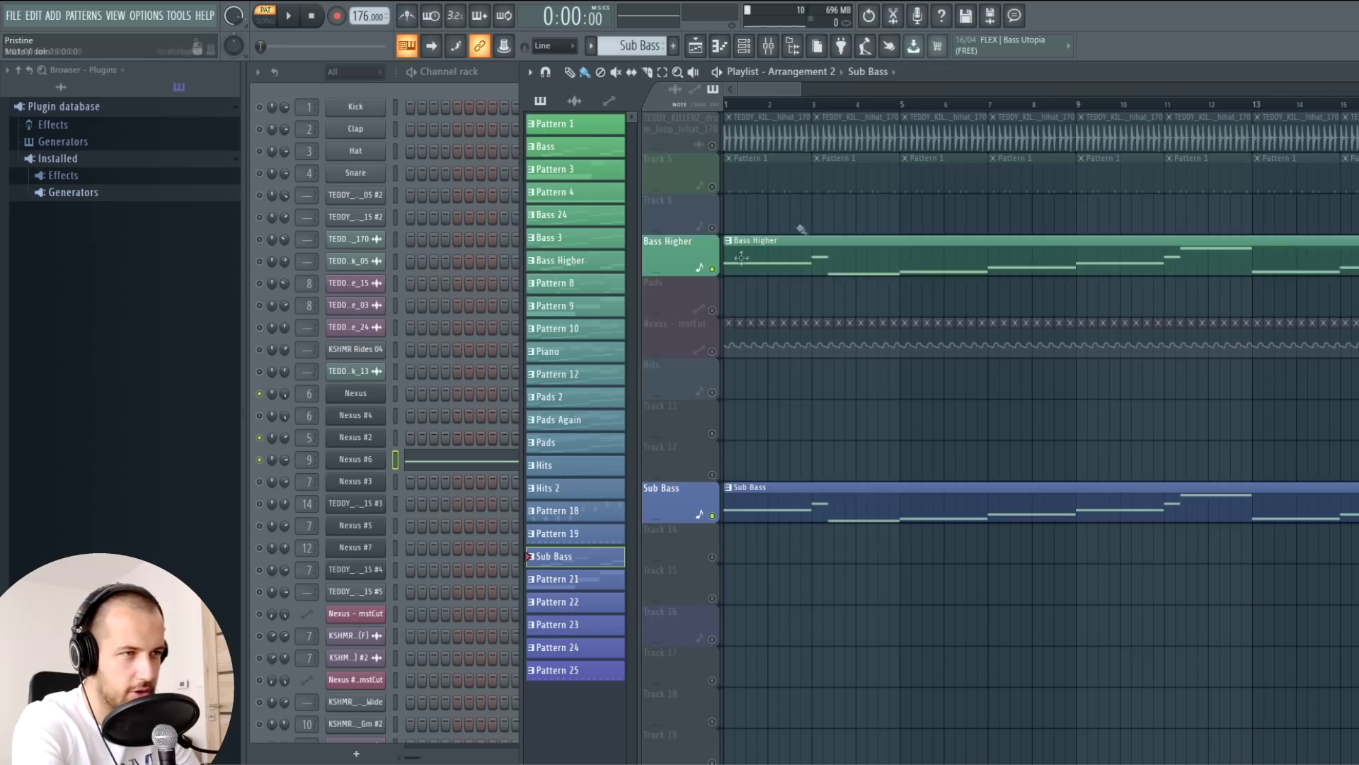
pyautogui.press('l')
pyautogui.click(770, 267)
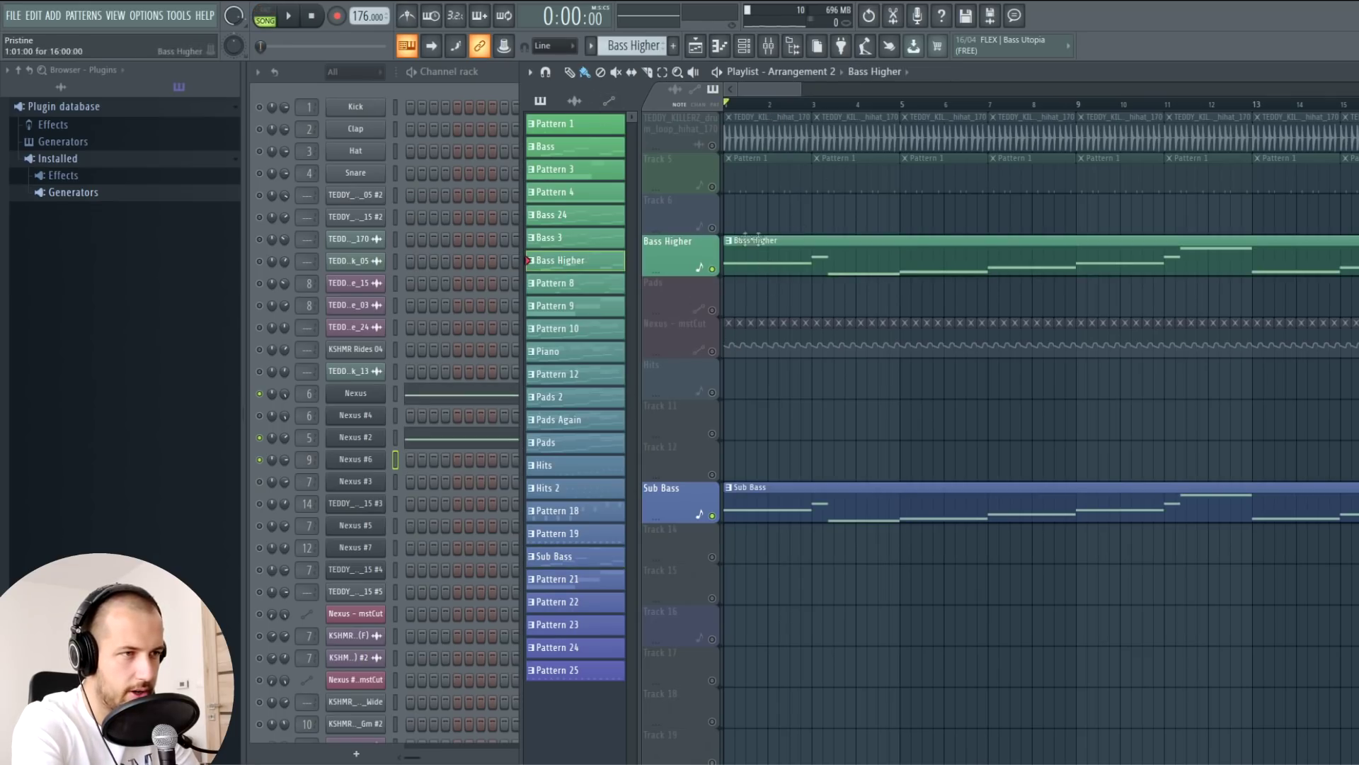
pyautogui.scroll(-2, 779, 155)
pyautogui.press('space')
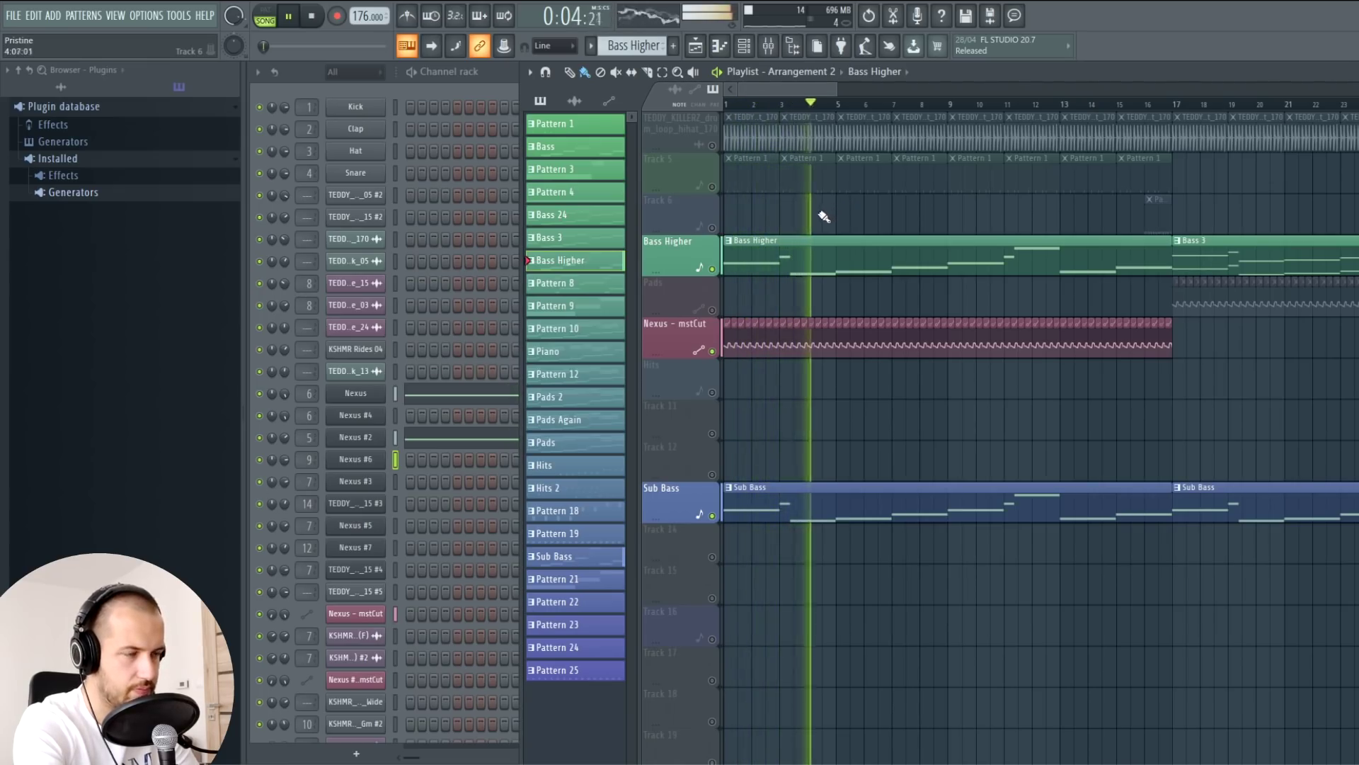
pyautogui.click(1179, 106)
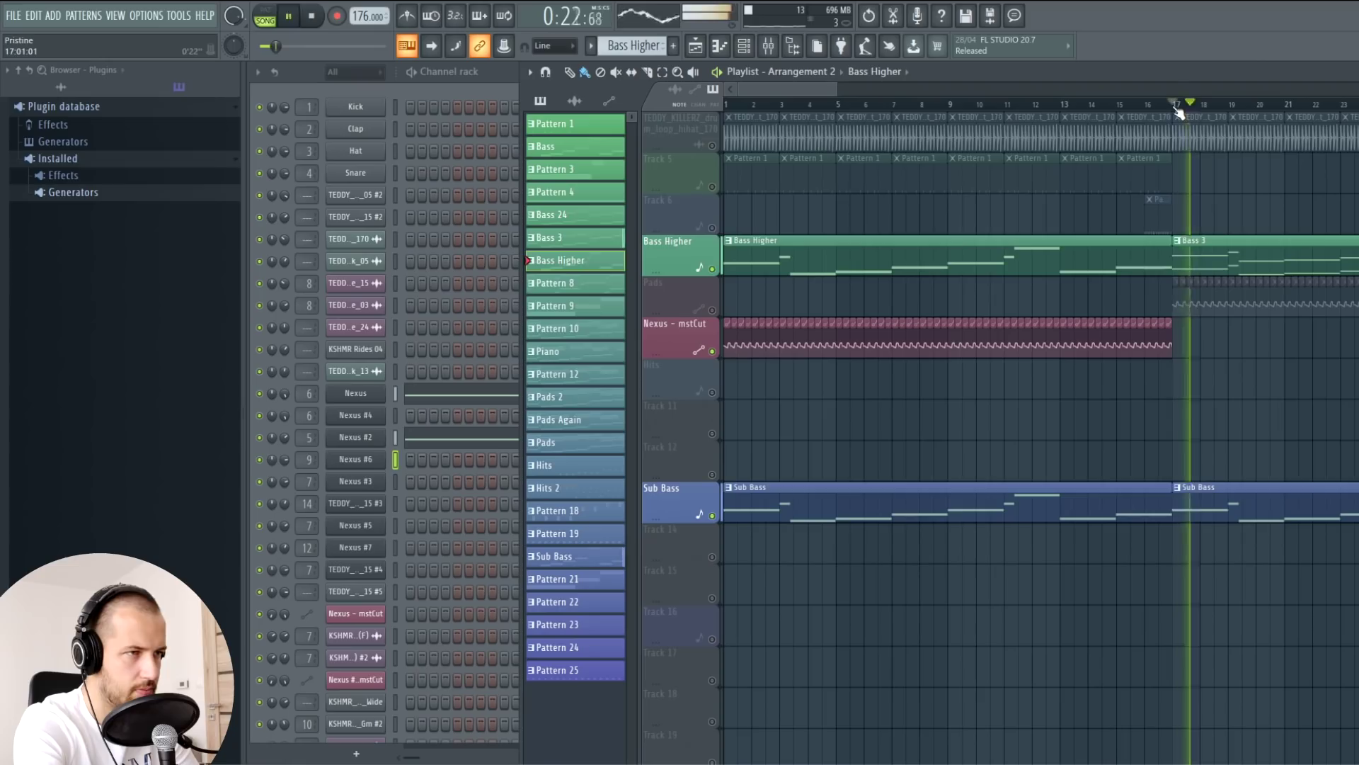
# Step: Stop playback and compare the Bass Higher notes with the Bass 3 notes in the Nexus piano roll
pyautogui.press('space')
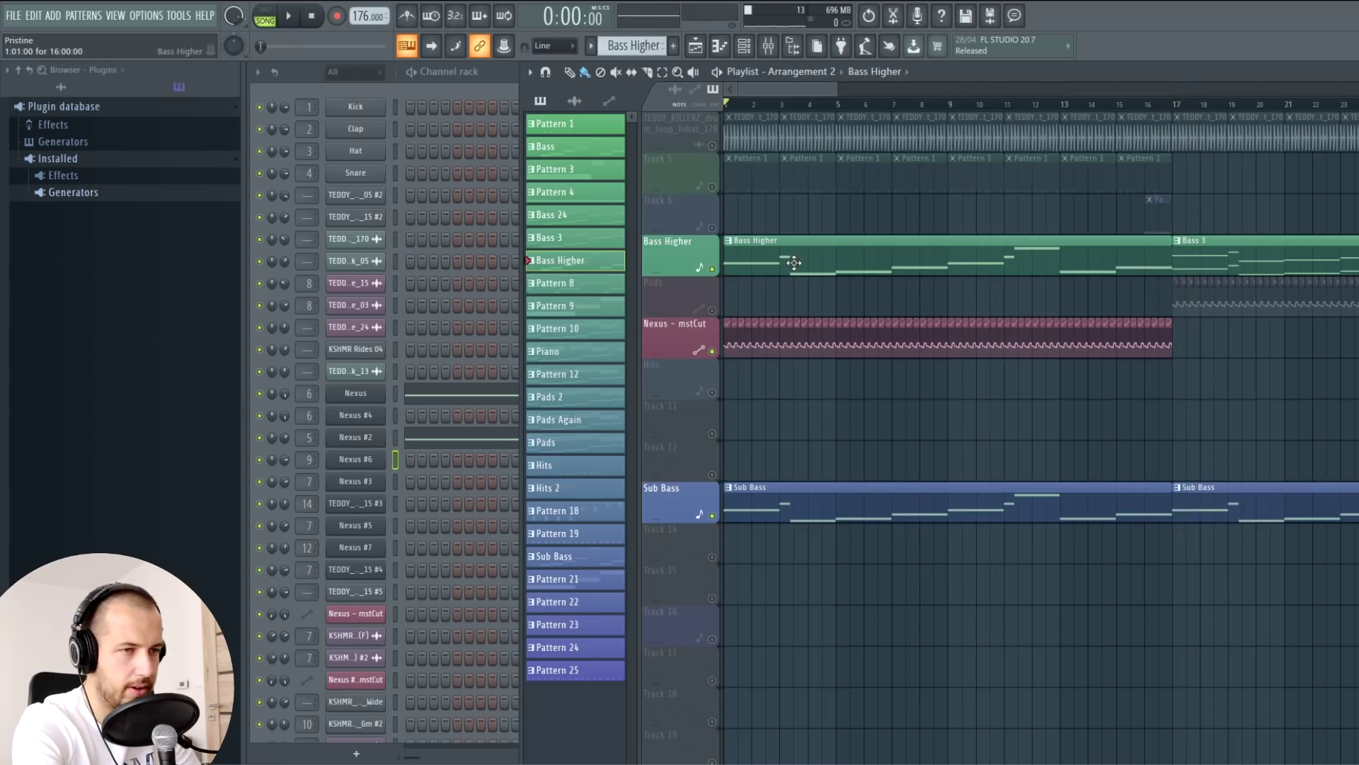
pyautogui.doubleClick(793, 262)
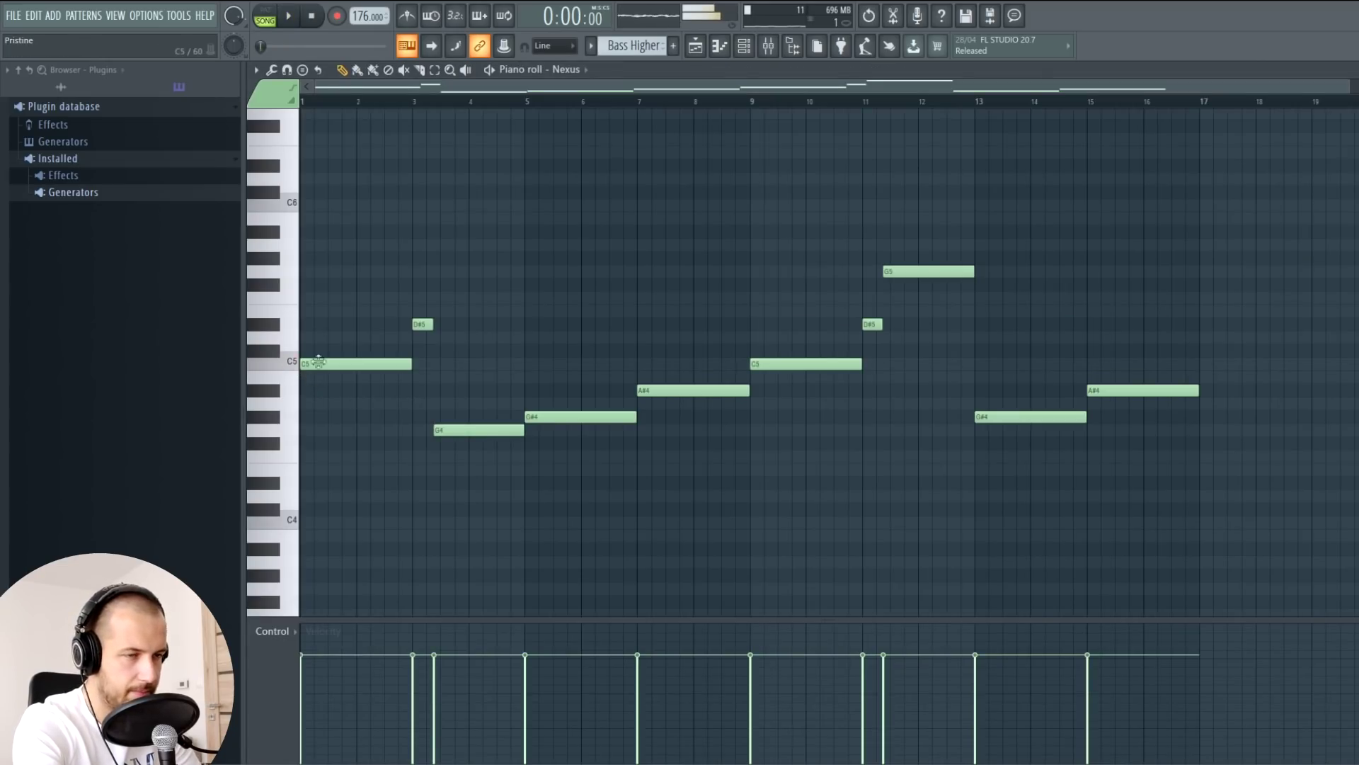
pyautogui.press('F7')
pyautogui.click(1196, 260)
pyautogui.click(439, 393)
pyautogui.click(285, 529)
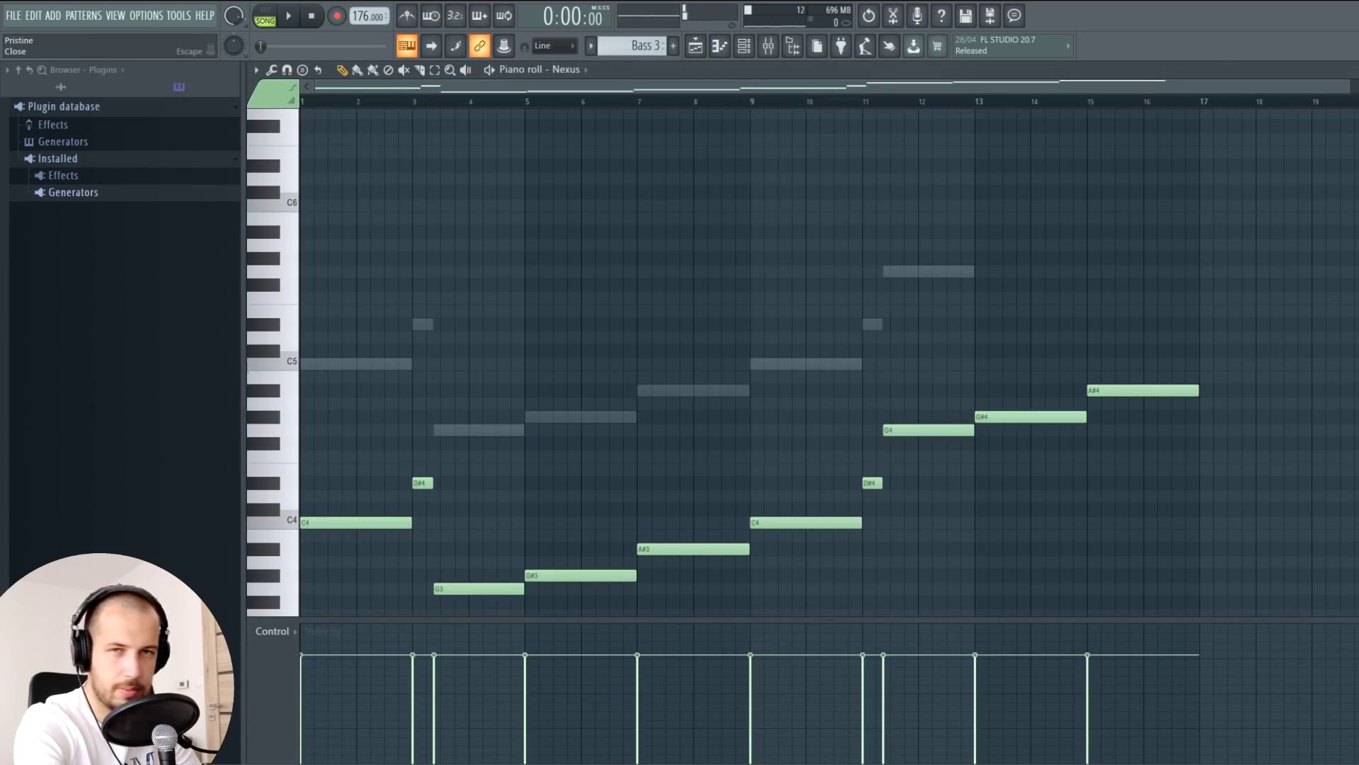
pyautogui.press('Escape')
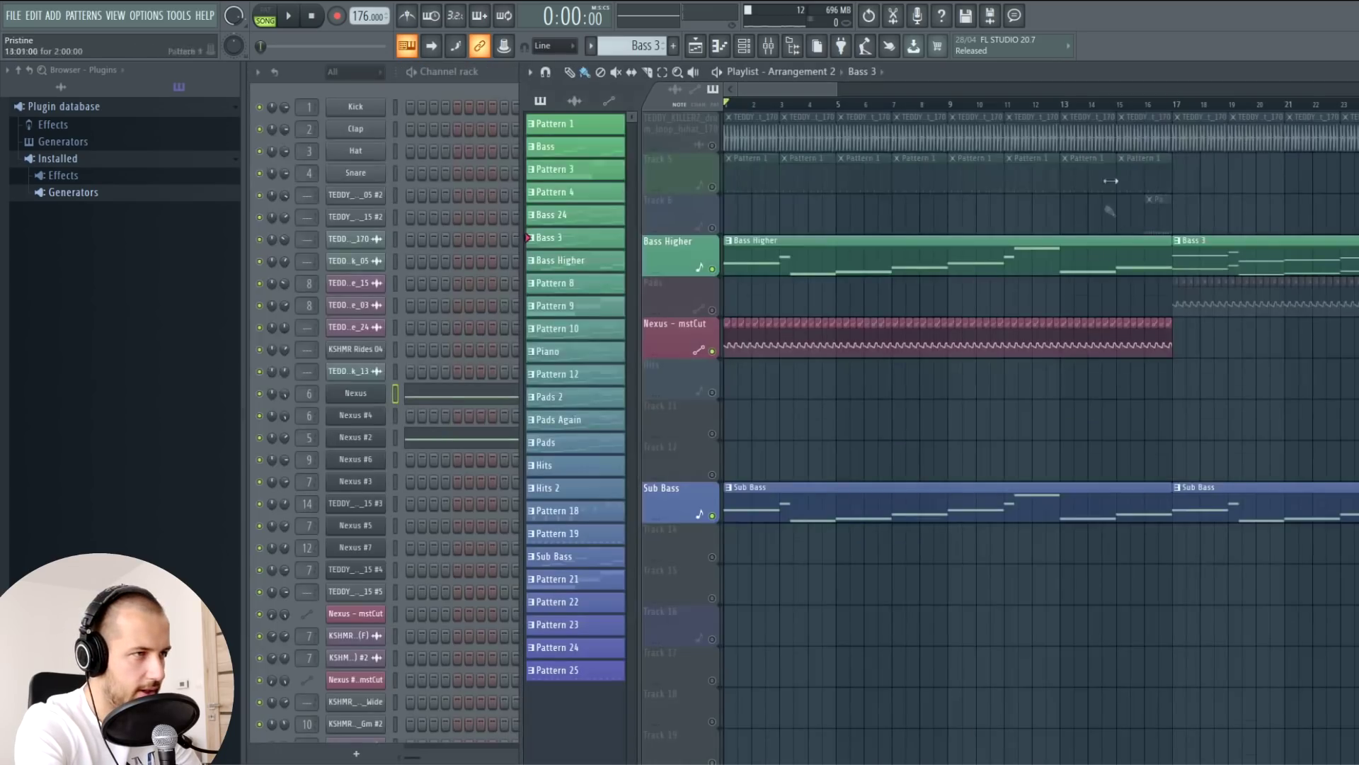
# Step: Unmute the Pads automation track and play Bass 3 with Sub Bass from bar 17 in the playlist
pyautogui.moveTo(837, 87); pyautogui.dragTo(862, 87)
pyautogui.click(1083, 105)
pyautogui.press('space')
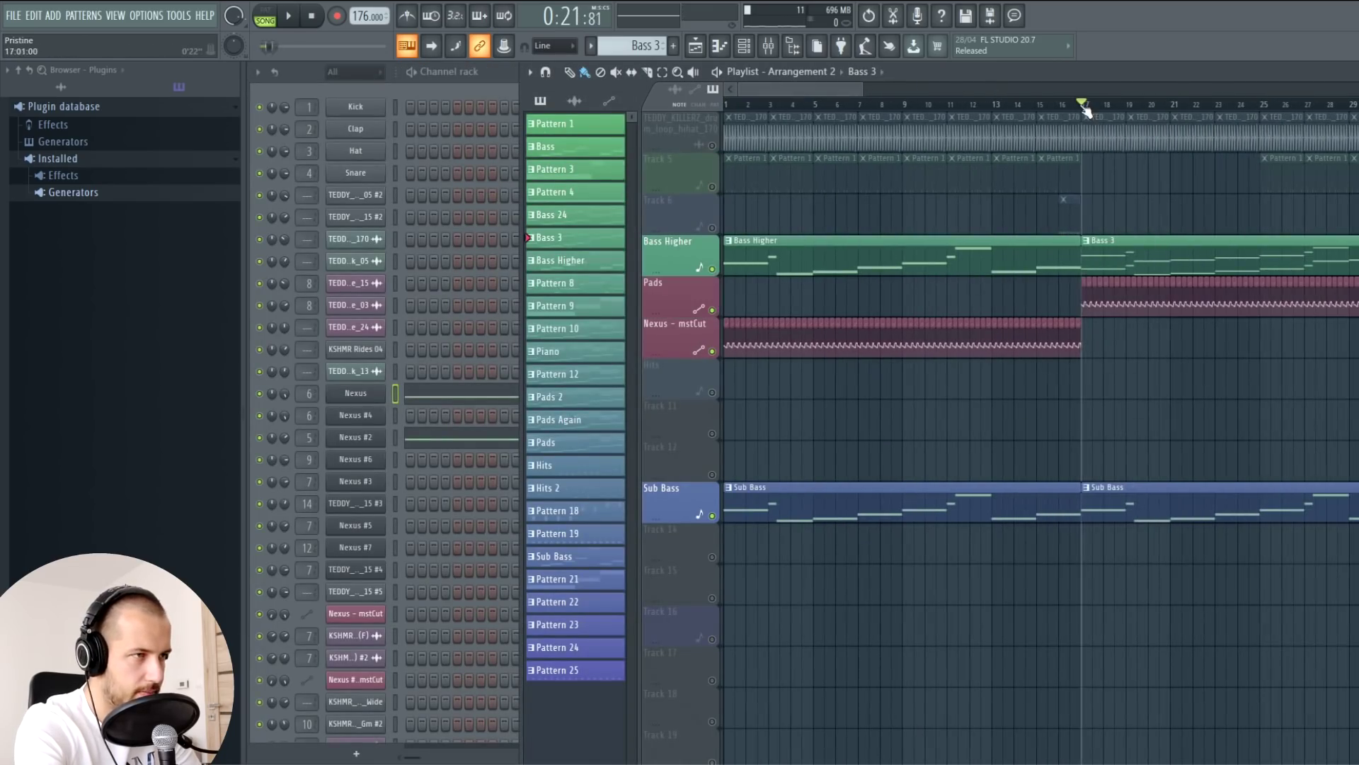
pyautogui.scroll(8, 1108, 106)
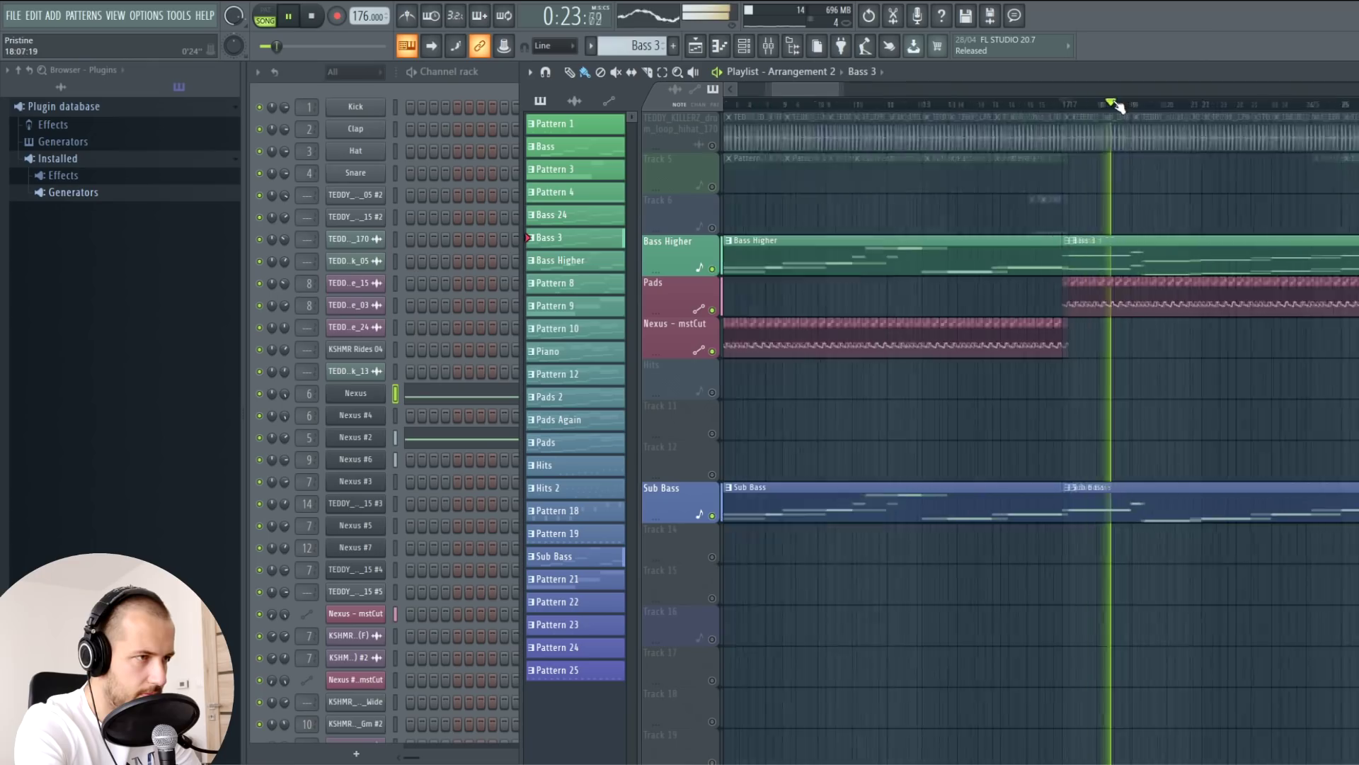
pyautogui.scroll(-8, 1104, 108)
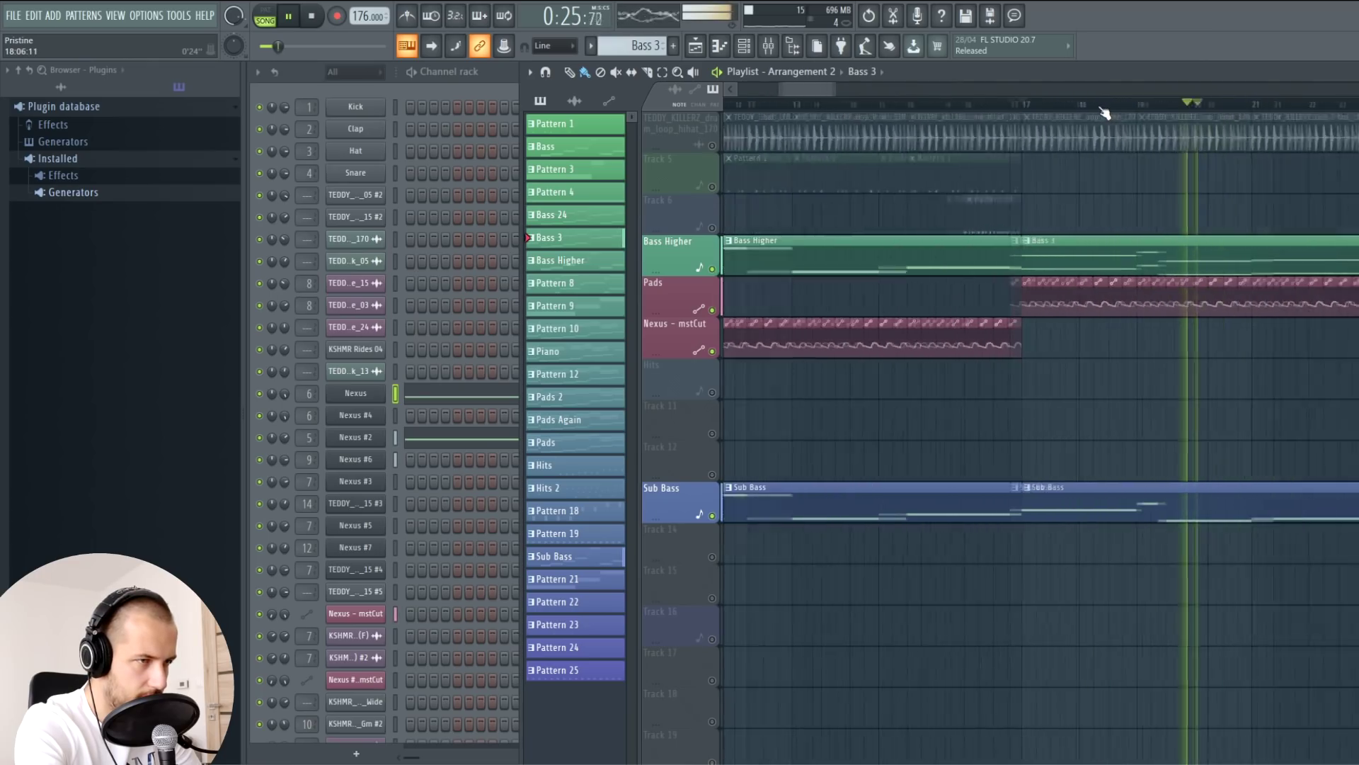
pyautogui.press('space')
# Step: Unsolo all playlist tracks and play the full arrangement from the start and from bar 17
pyautogui.scroll(3, 947, 274)
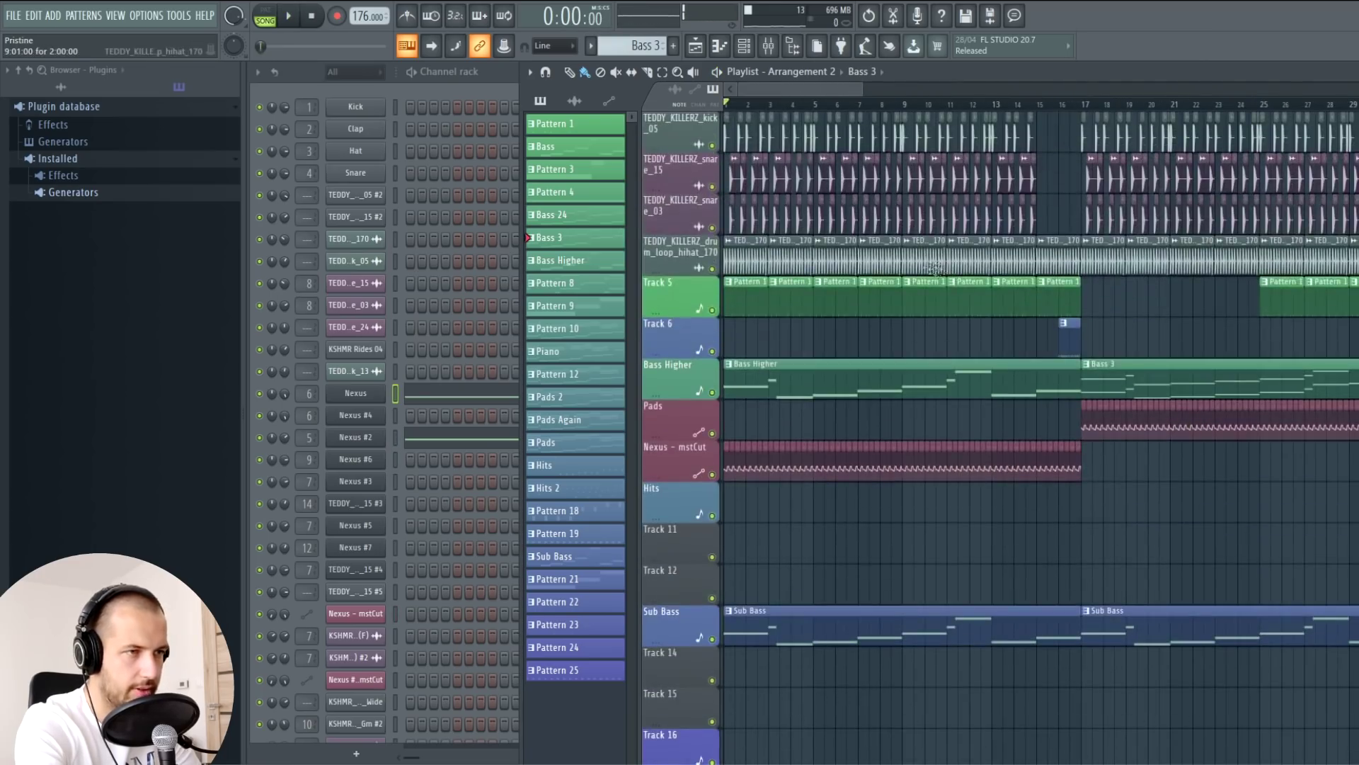
pyautogui.press('space')
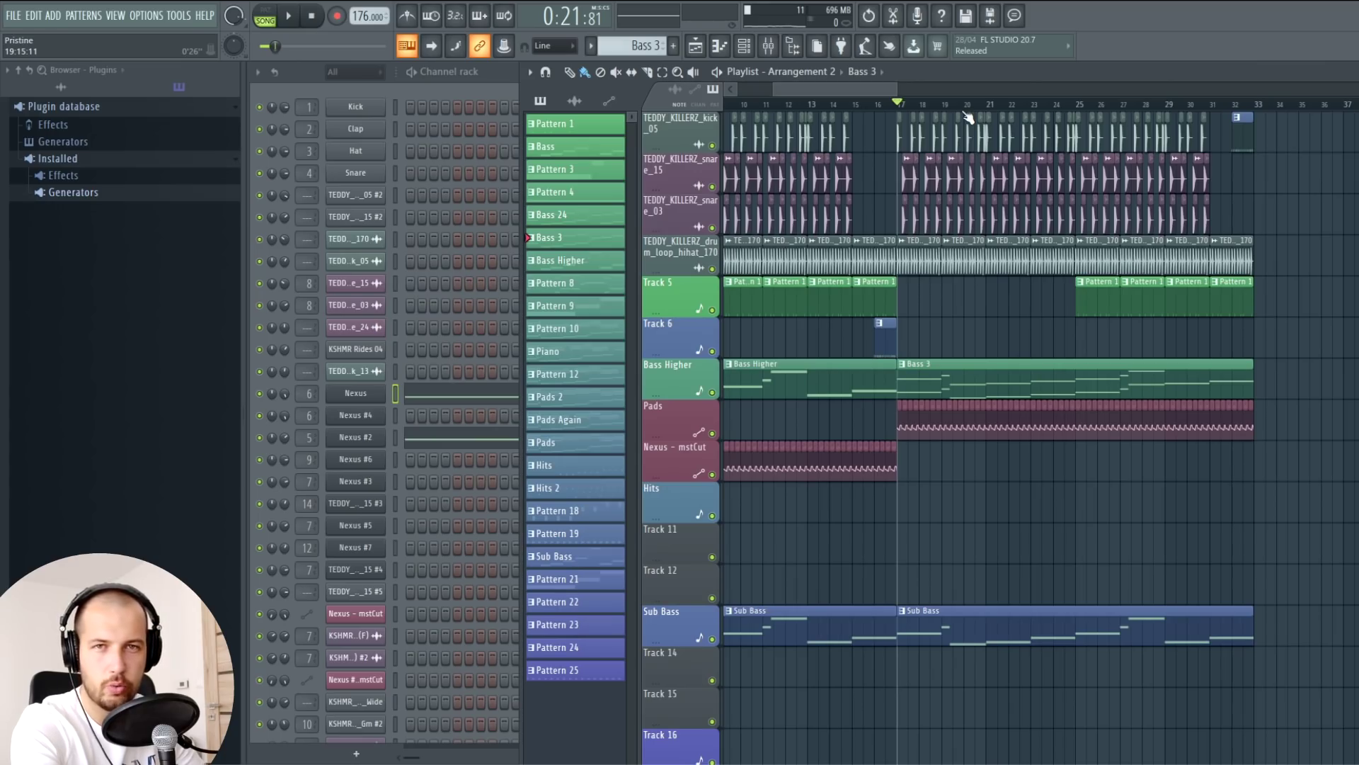
pyautogui.press('space')
# Step: Switch to the Skillshare site in Firefox, browse its home page, search for "fl studio" and look through the class results
pyautogui.scroll(-3, 819, 437)
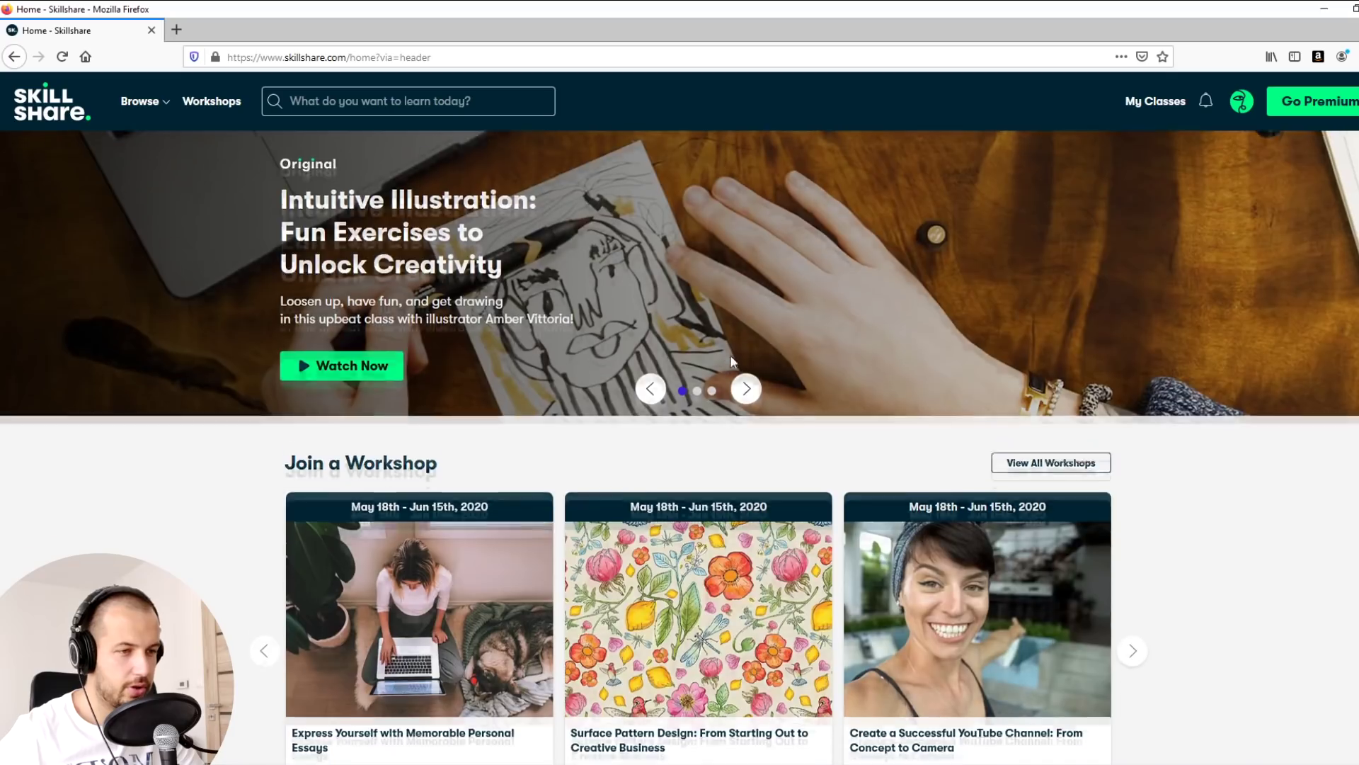
pyautogui.scroll(-2, 838, 428)
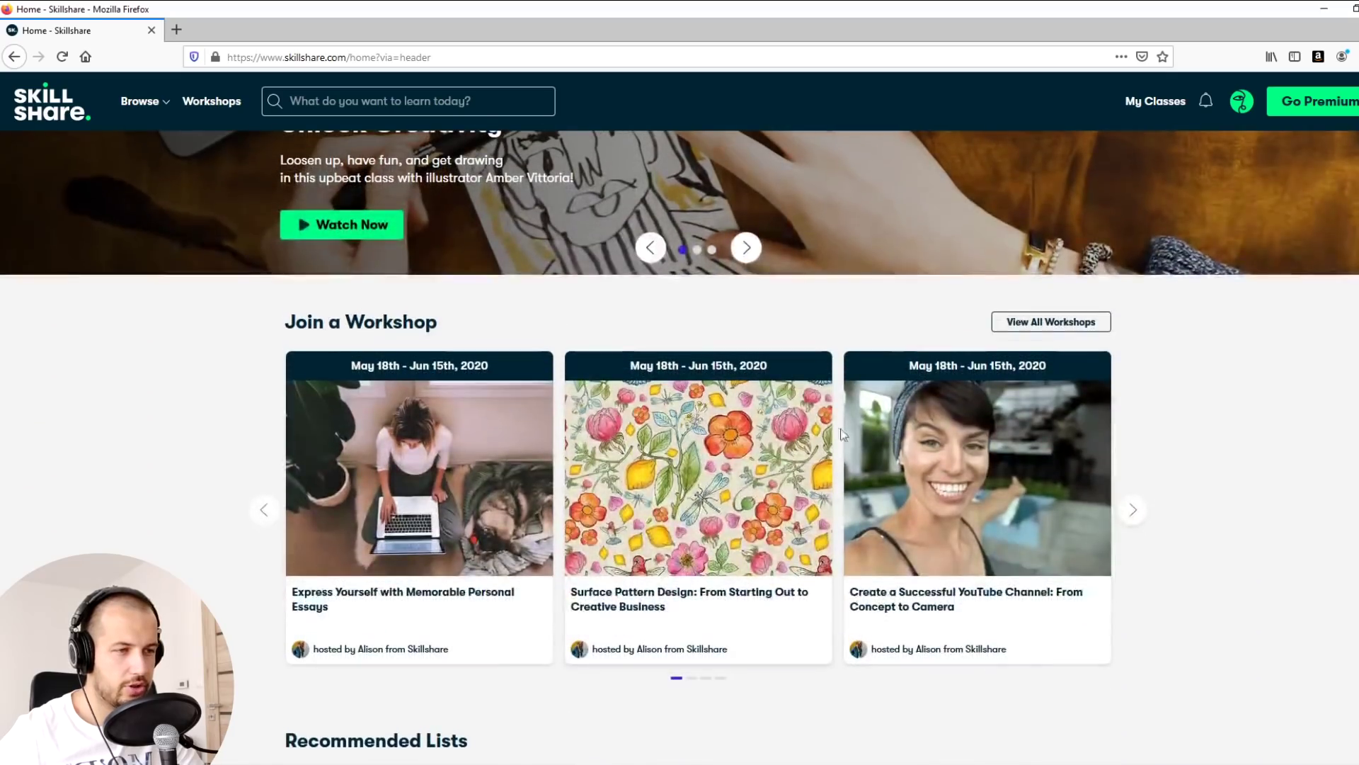
pyautogui.scroll(2, 816, 424)
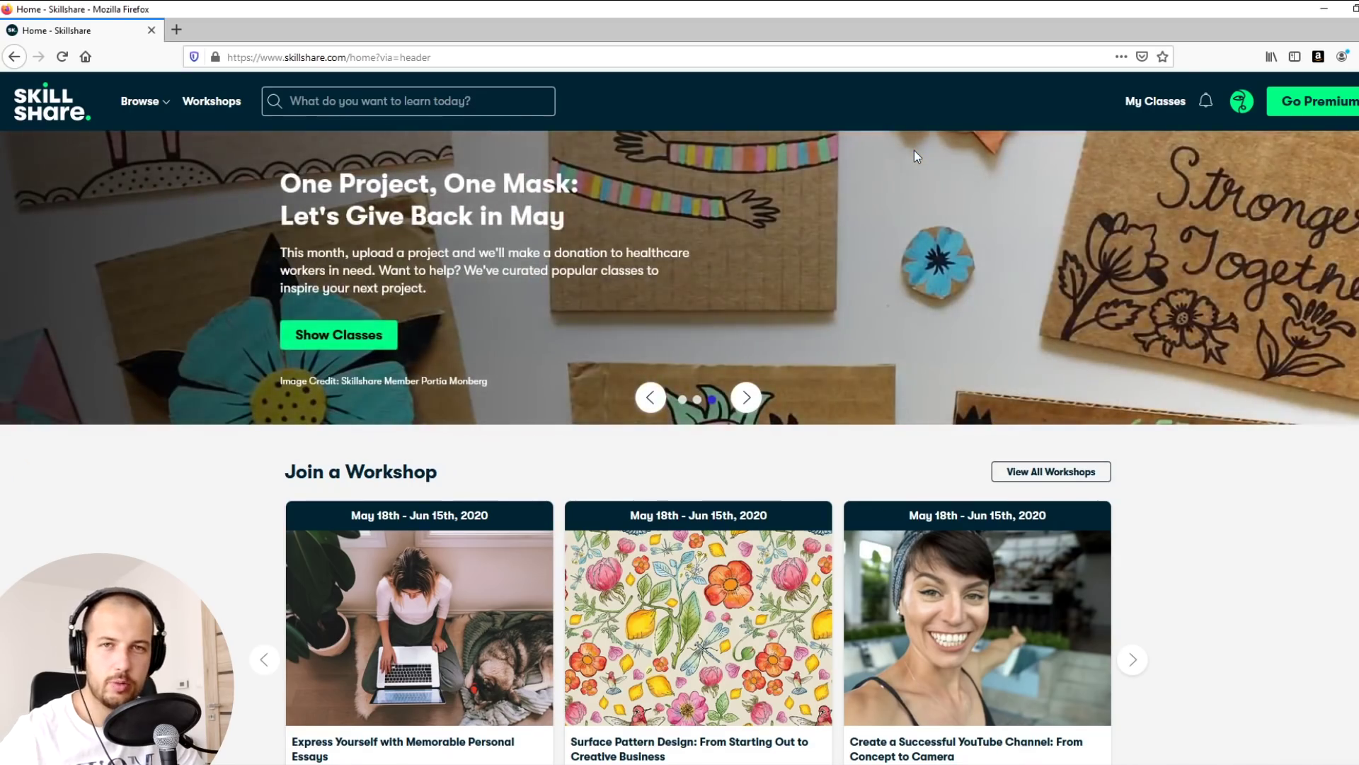
pyautogui.click(526, 105)
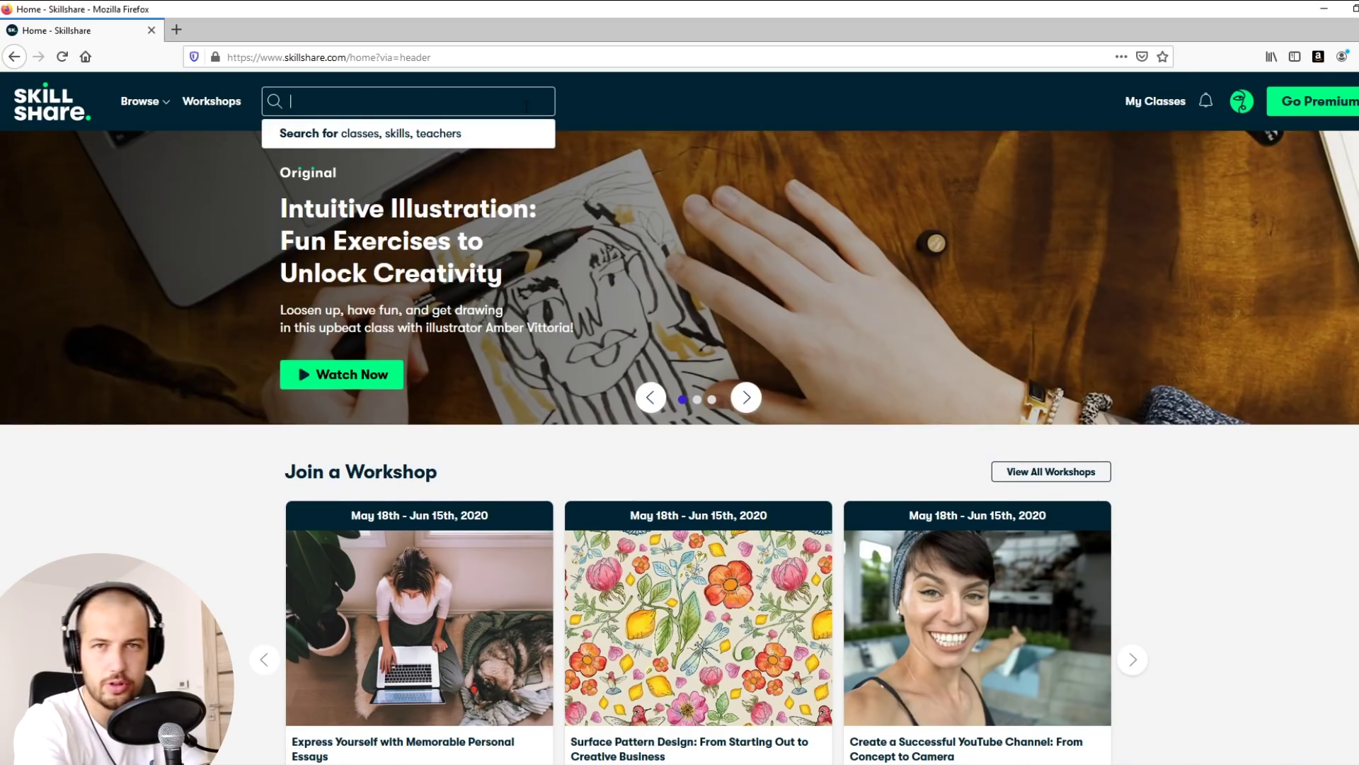
pyautogui.write('fl studio')
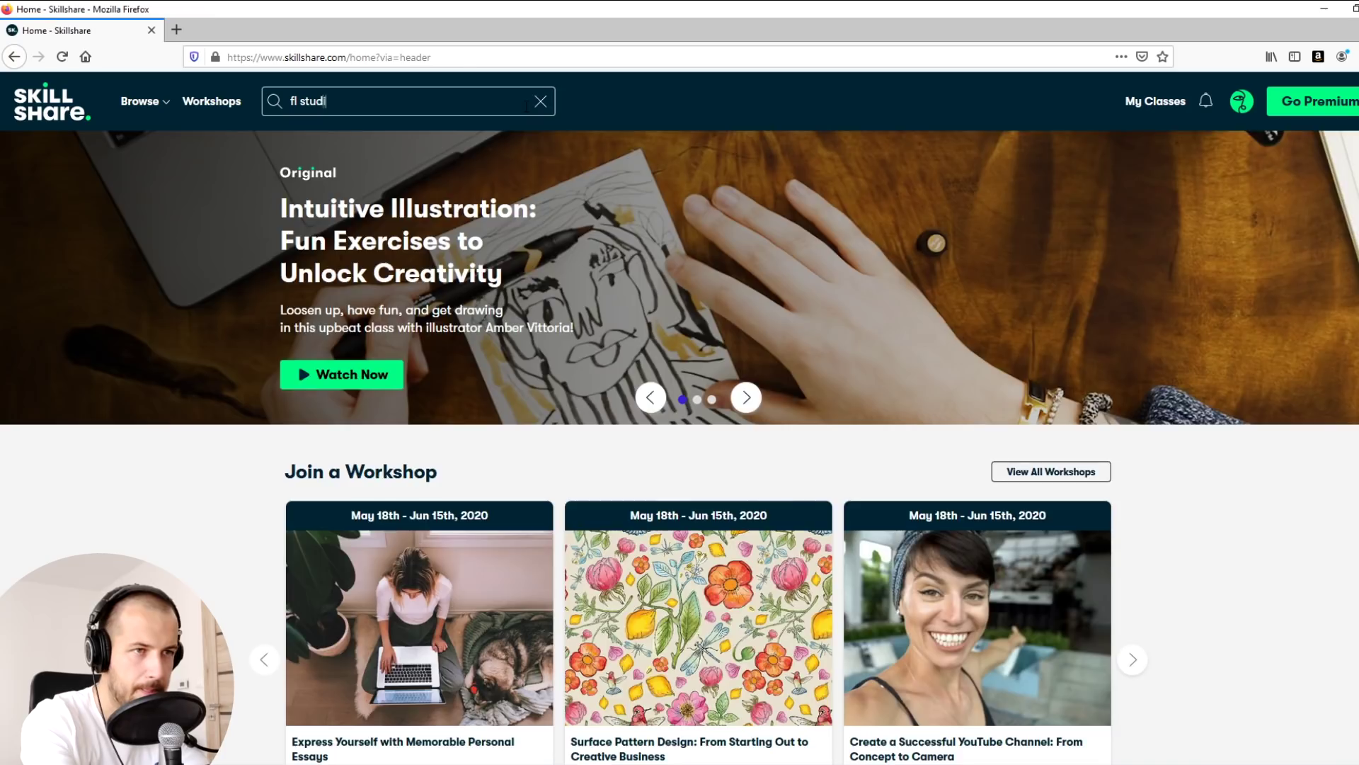
pyautogui.press('Return')
pyautogui.scroll(-1, 710, 492)
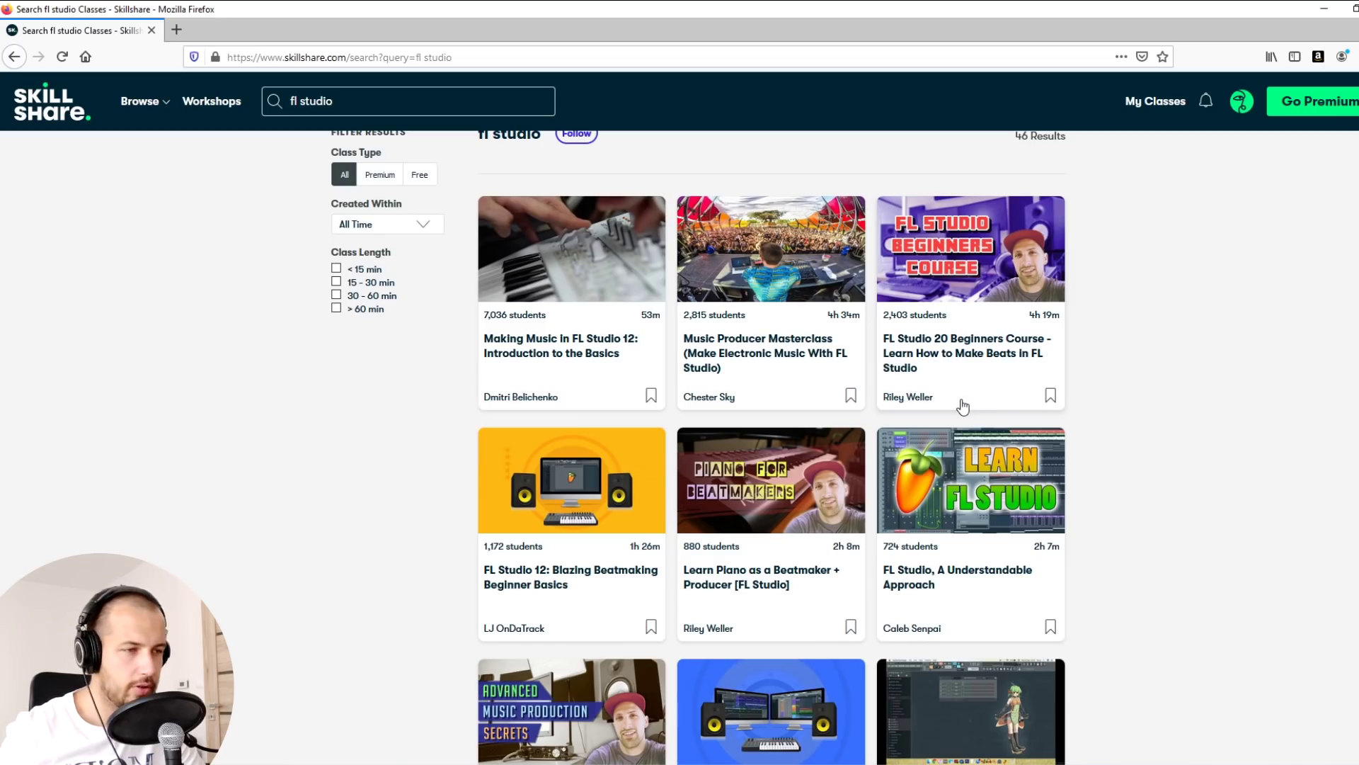
pyautogui.scroll(-1, 817, 544)
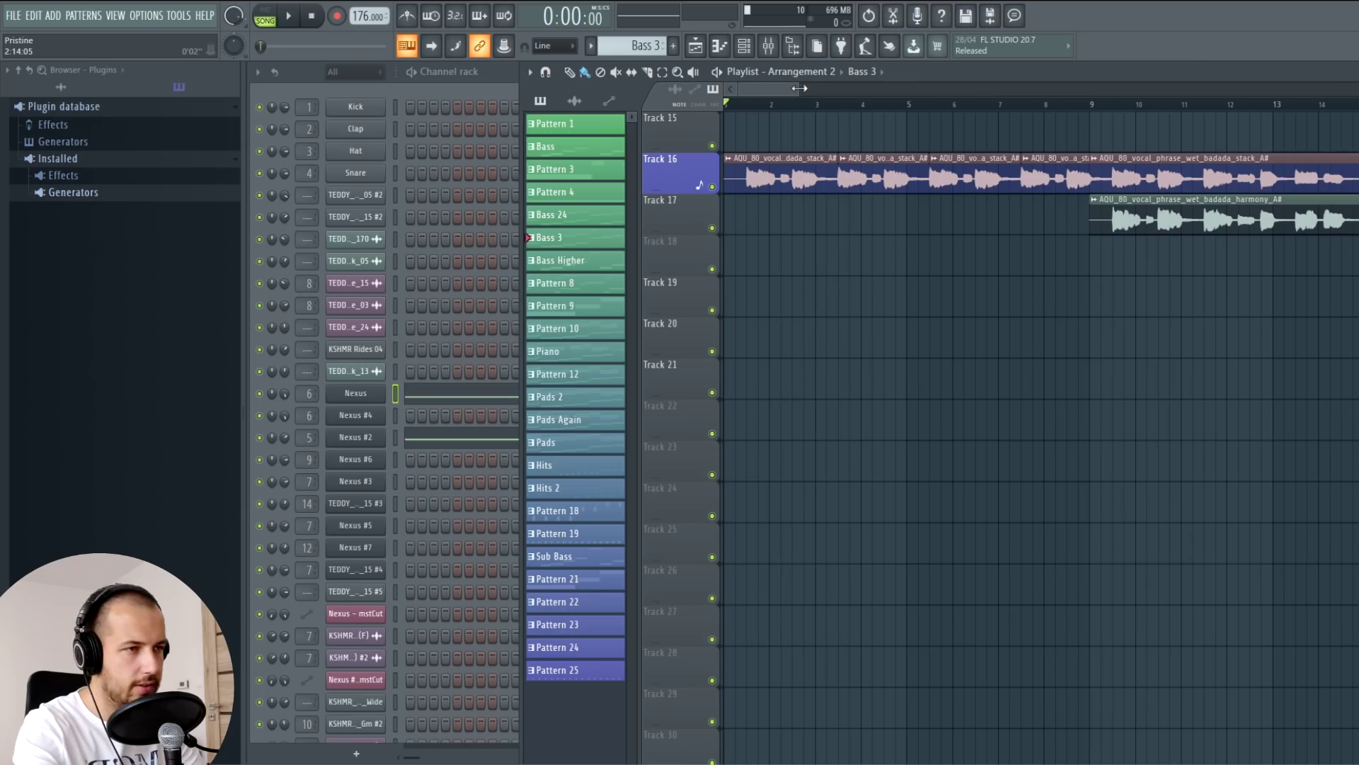
# Step: Solo Track 16 to play its AQU_80 vocal phrases, and view a sample's waveform in a new Edison audio editor
pyautogui.press('space')
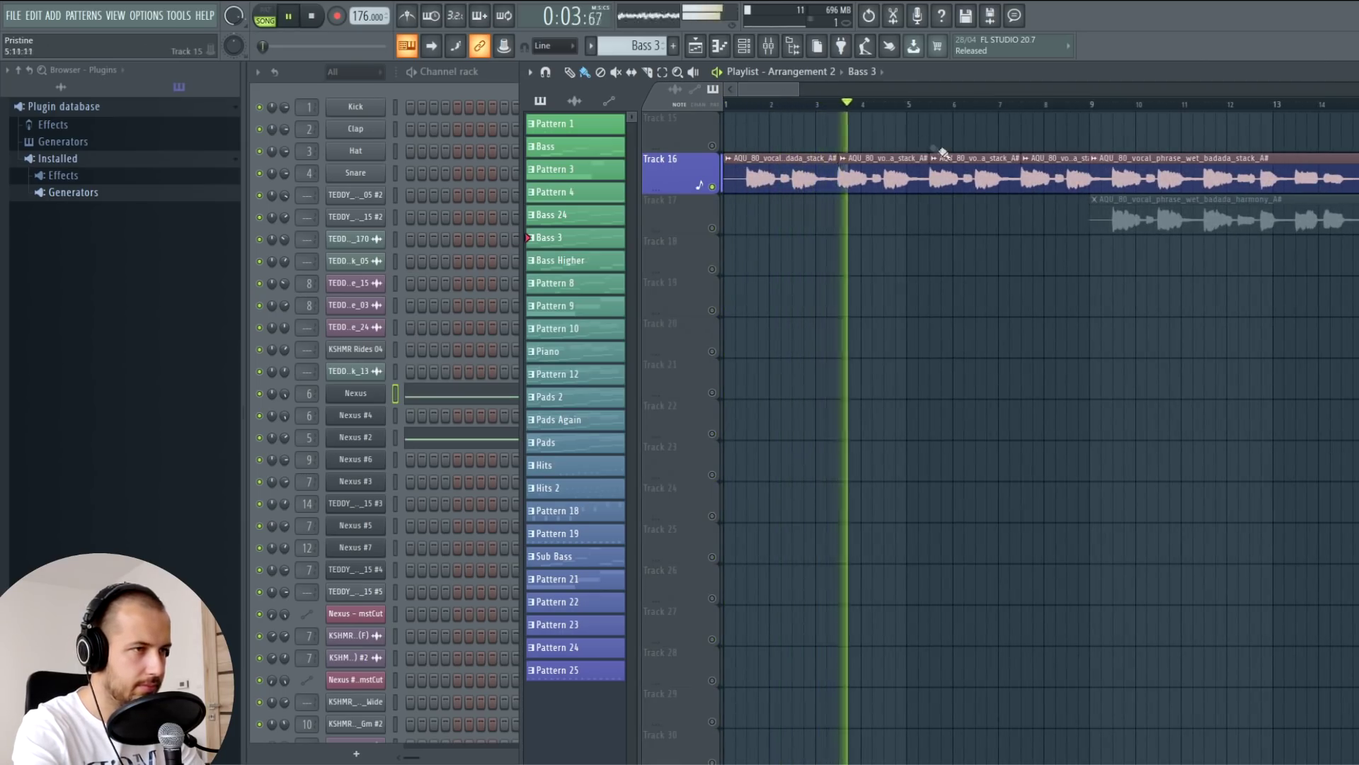
pyautogui.press('space')
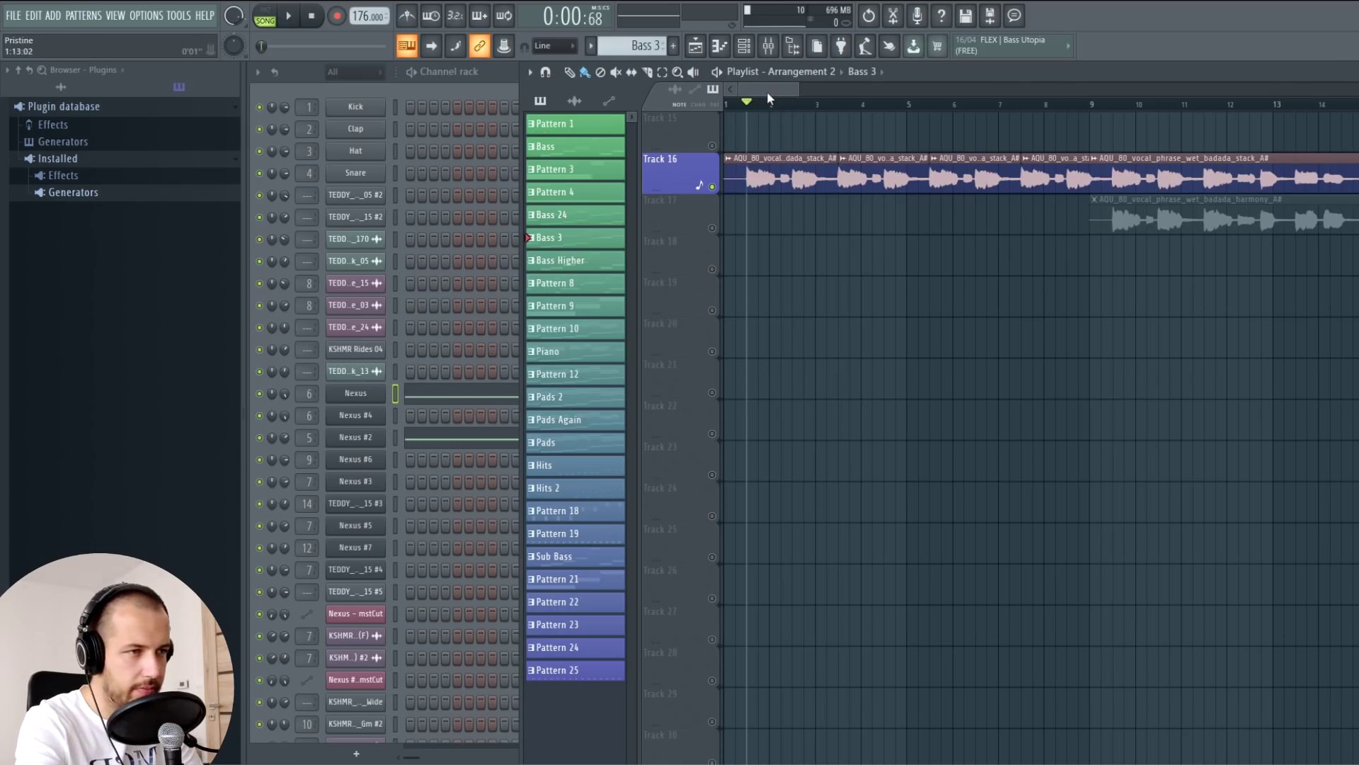
pyautogui.press('space')
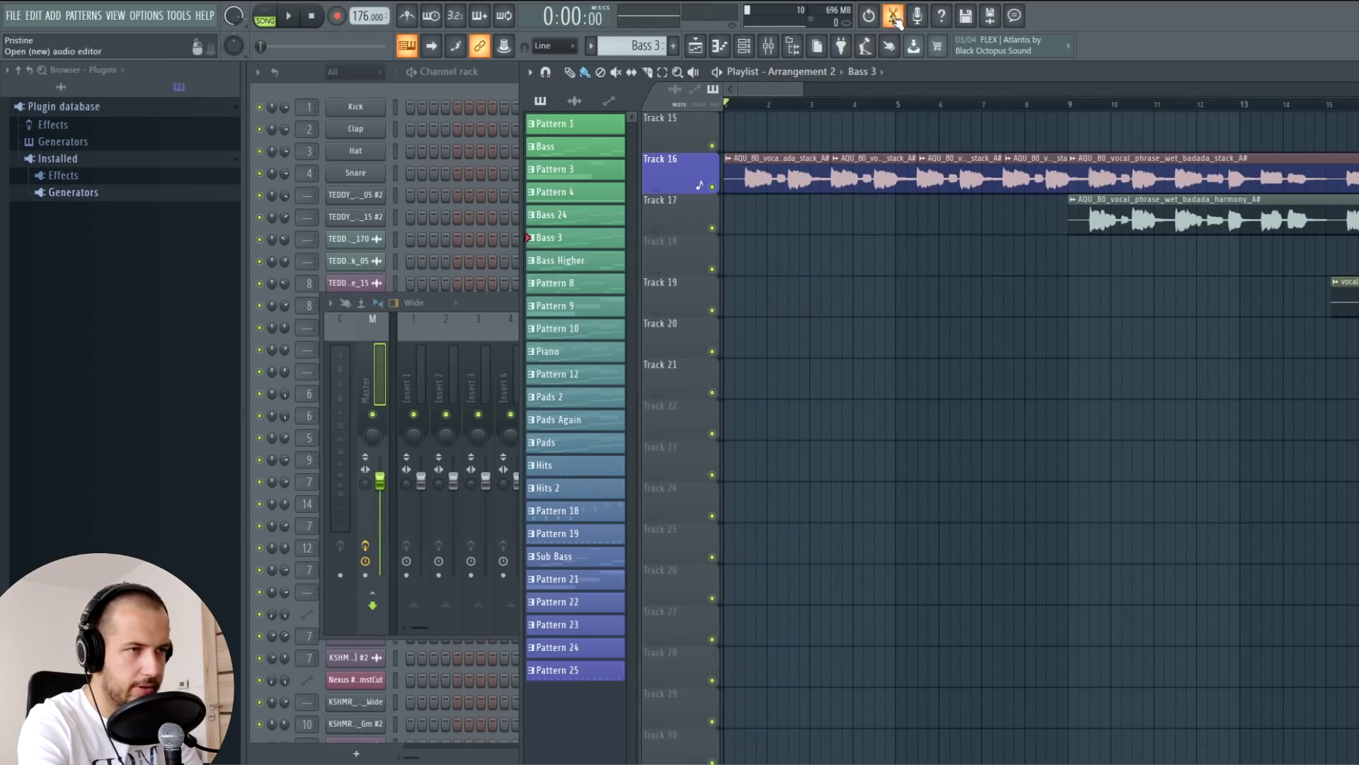
pyautogui.click(894, 17)
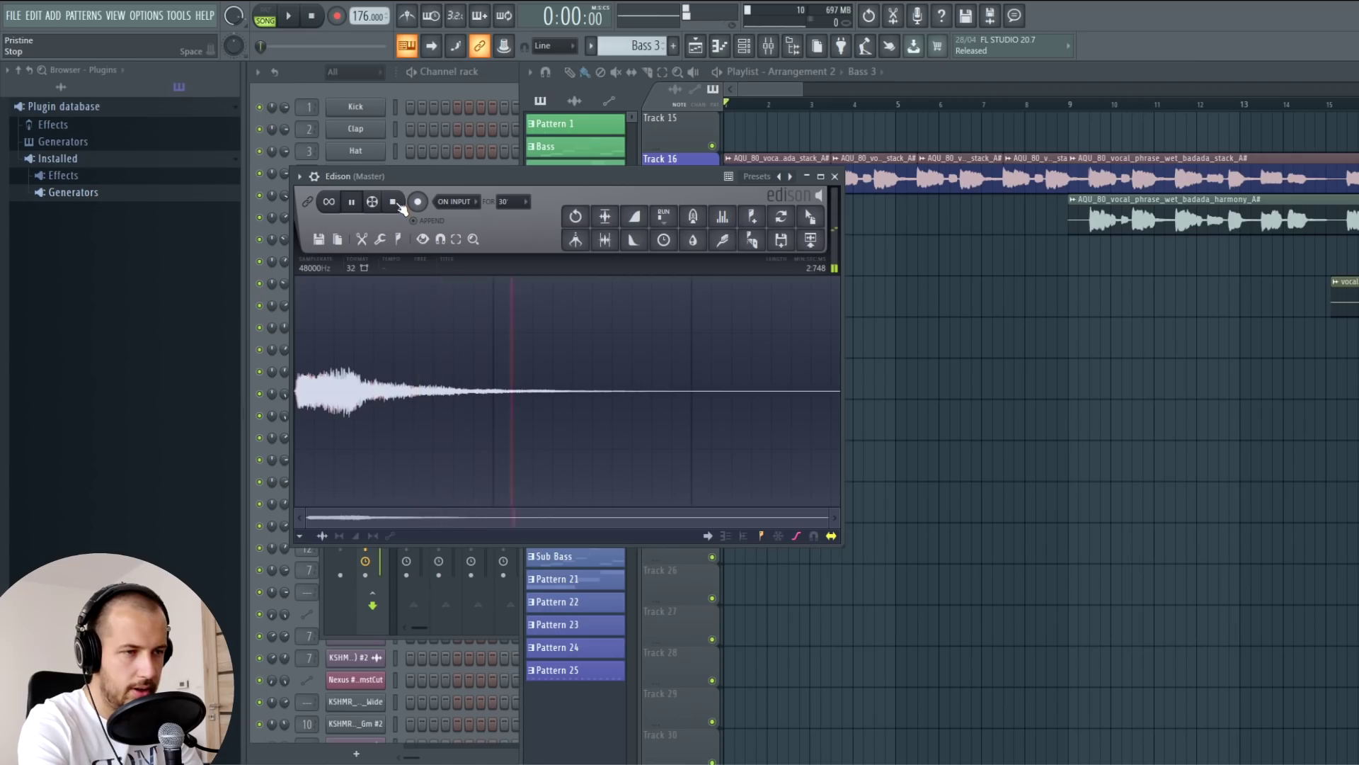
pyautogui.click(836, 177)
# Step: Solo Track 19 and play its vocal reversed clip from about bar 15
pyautogui.moveTo(774, 94); pyautogui.dragTo(847, 116)
pyautogui.click(889, 106)
pyautogui.rightClick(720, 314)
pyautogui.press('space')
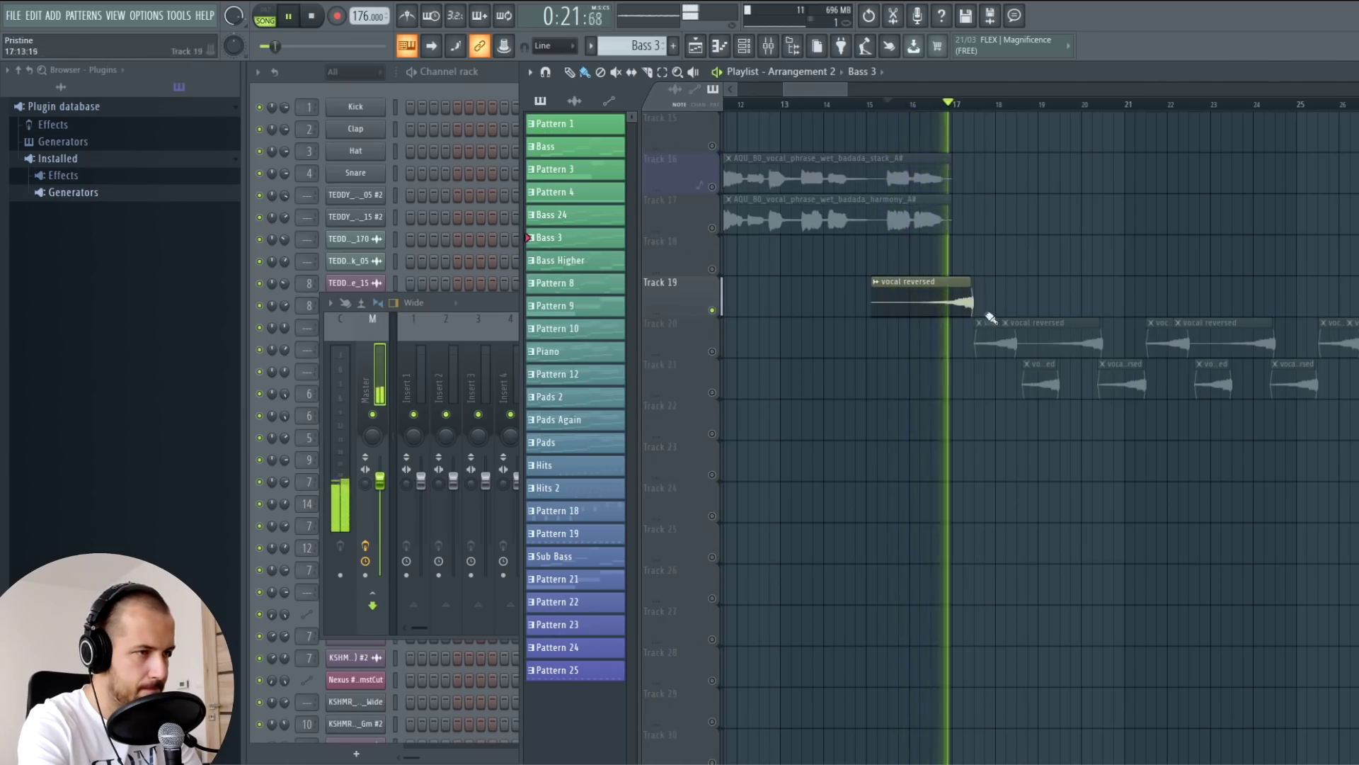
pyautogui.press('space')
# Step: Unmute Tracks 20 and 21 alongside Track 19 and play the chopped vocal reversed clips from bar 17
pyautogui.moveTo(713, 352); pyautogui.dragTo(712, 392)
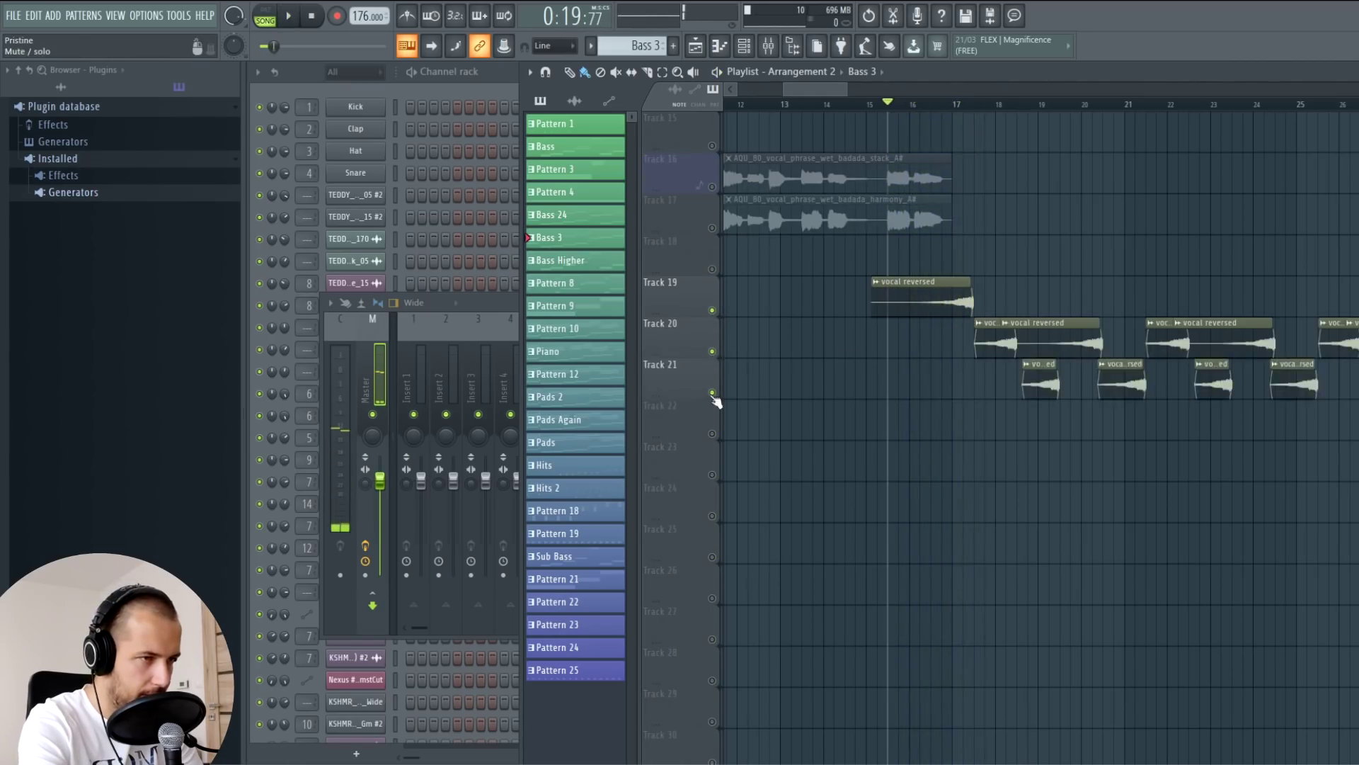
pyautogui.scroll(4, 841, 87)
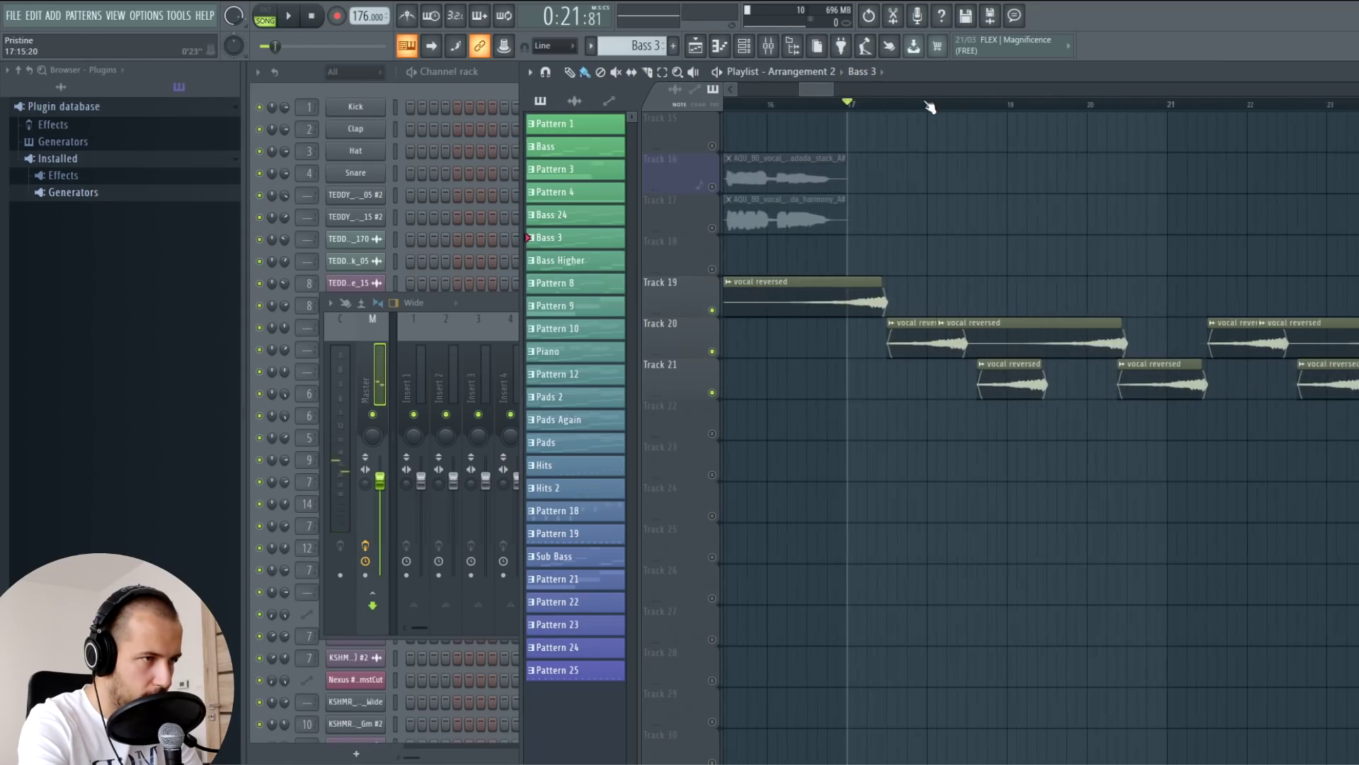
pyautogui.press('space')
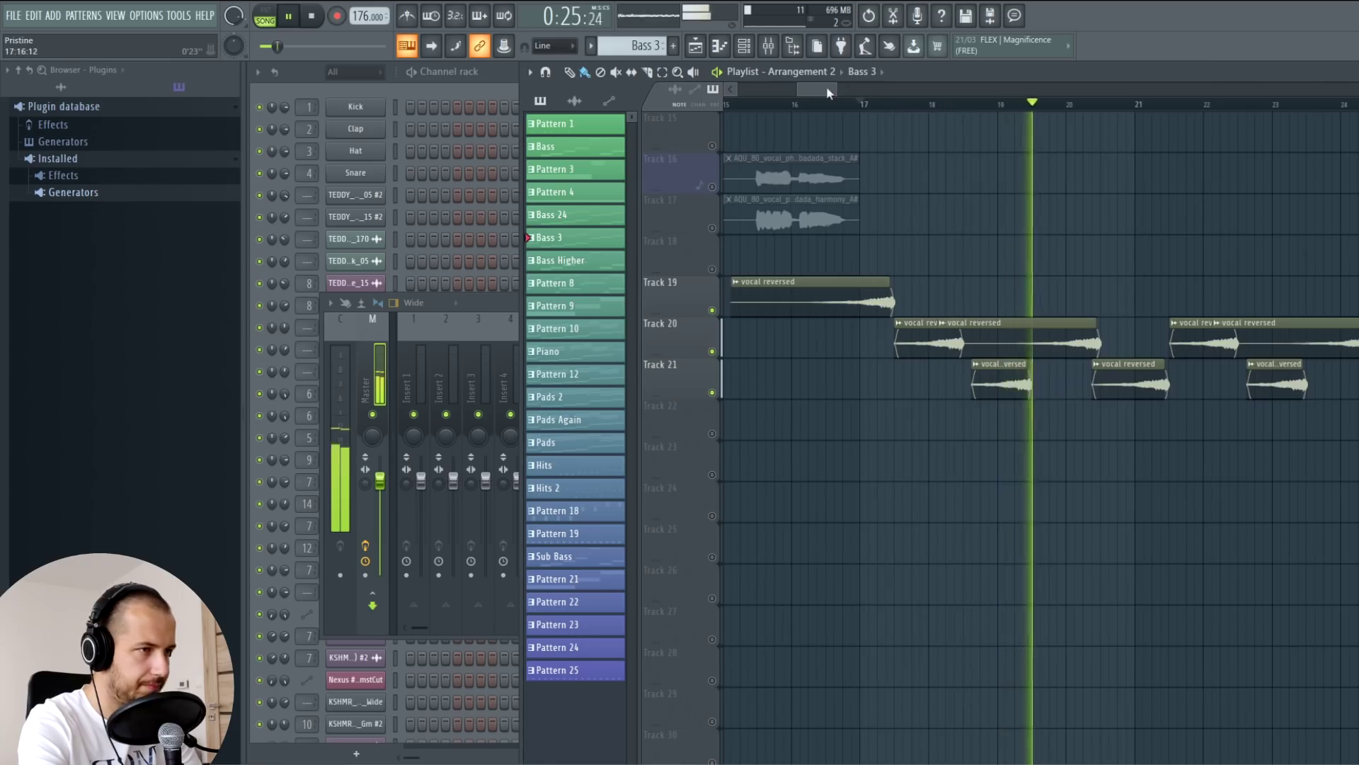
pyautogui.scroll(-2, 826, 88)
pyautogui.moveTo(826, 88); pyautogui.dragTo(823, 88)
pyautogui.press('space')
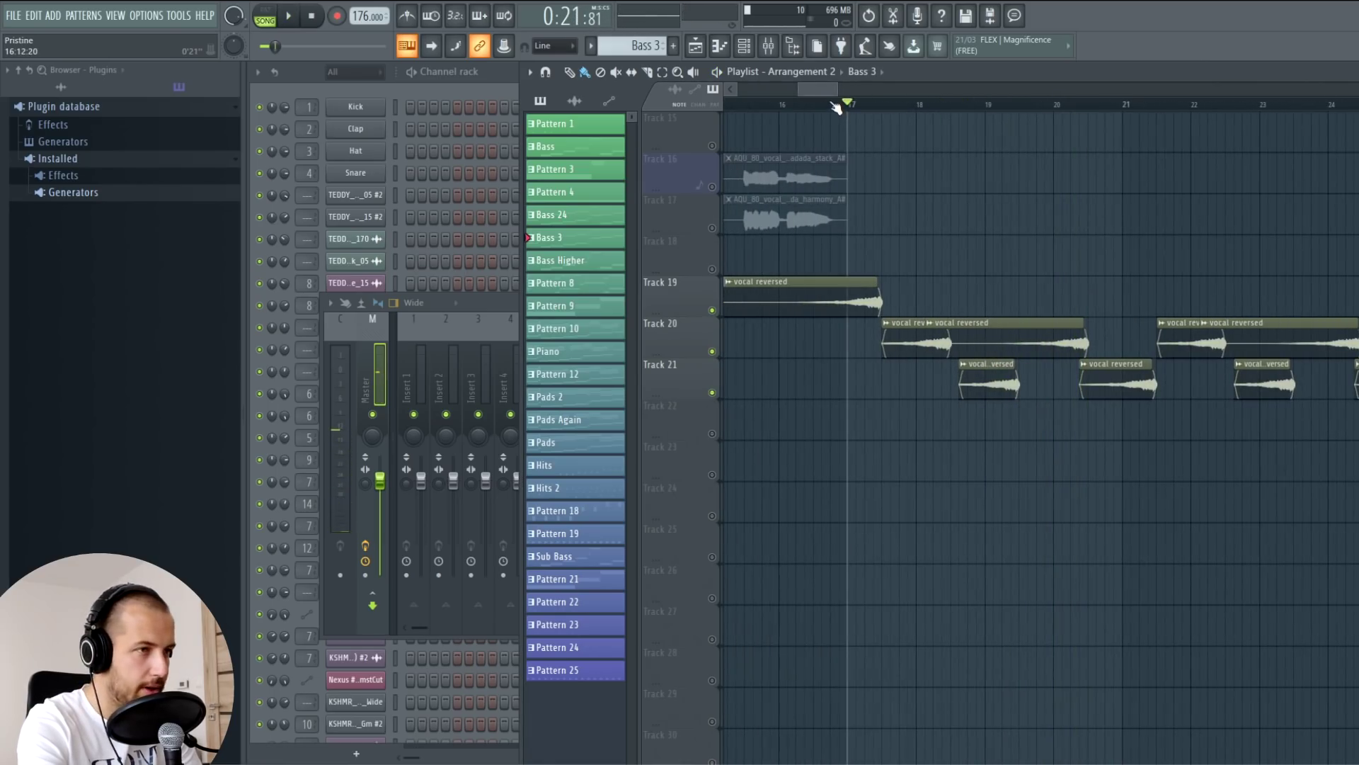
# Step: Play the vocal tracks together with the drums and basses from the start of the playlist
pyautogui.scroll(-4, 836, 106)
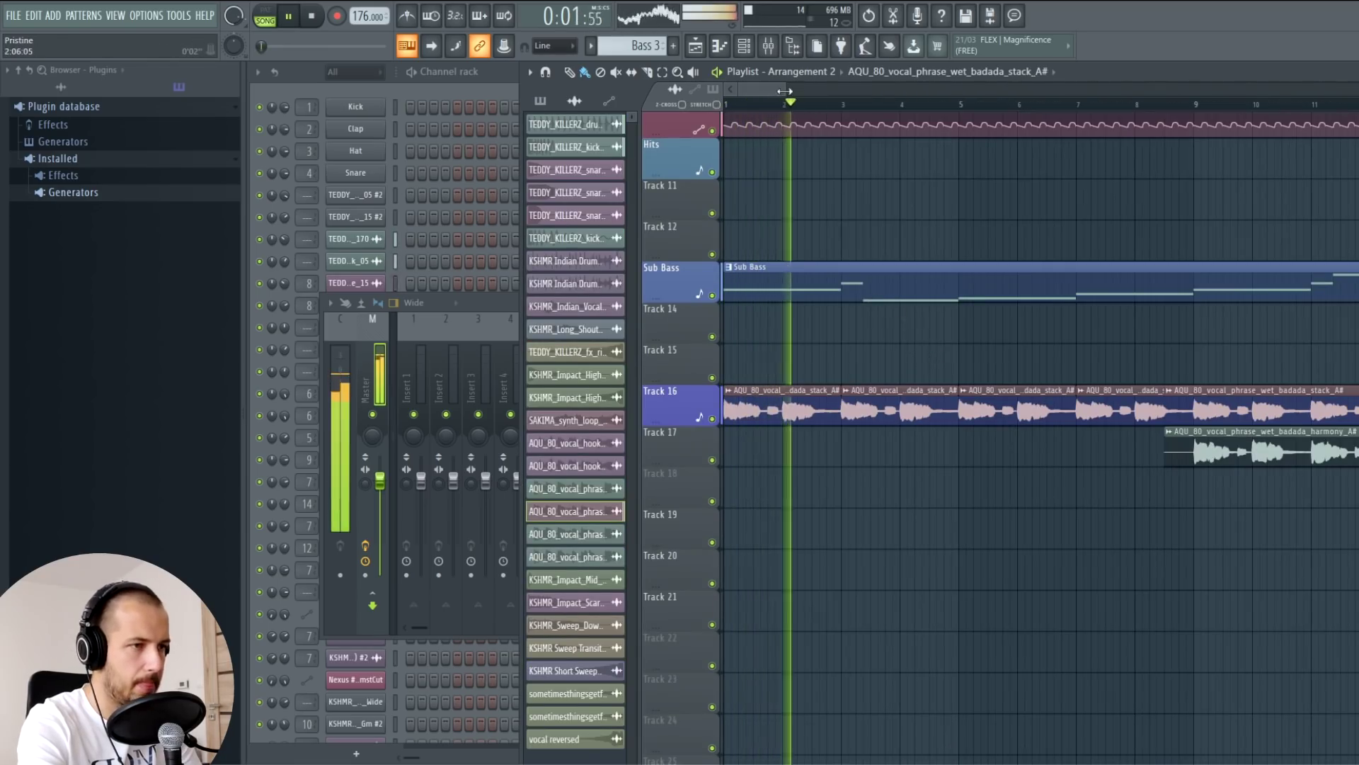
pyautogui.scroll(-2, 797, 91)
pyautogui.moveTo(796, 90); pyautogui.dragTo(837, 92)
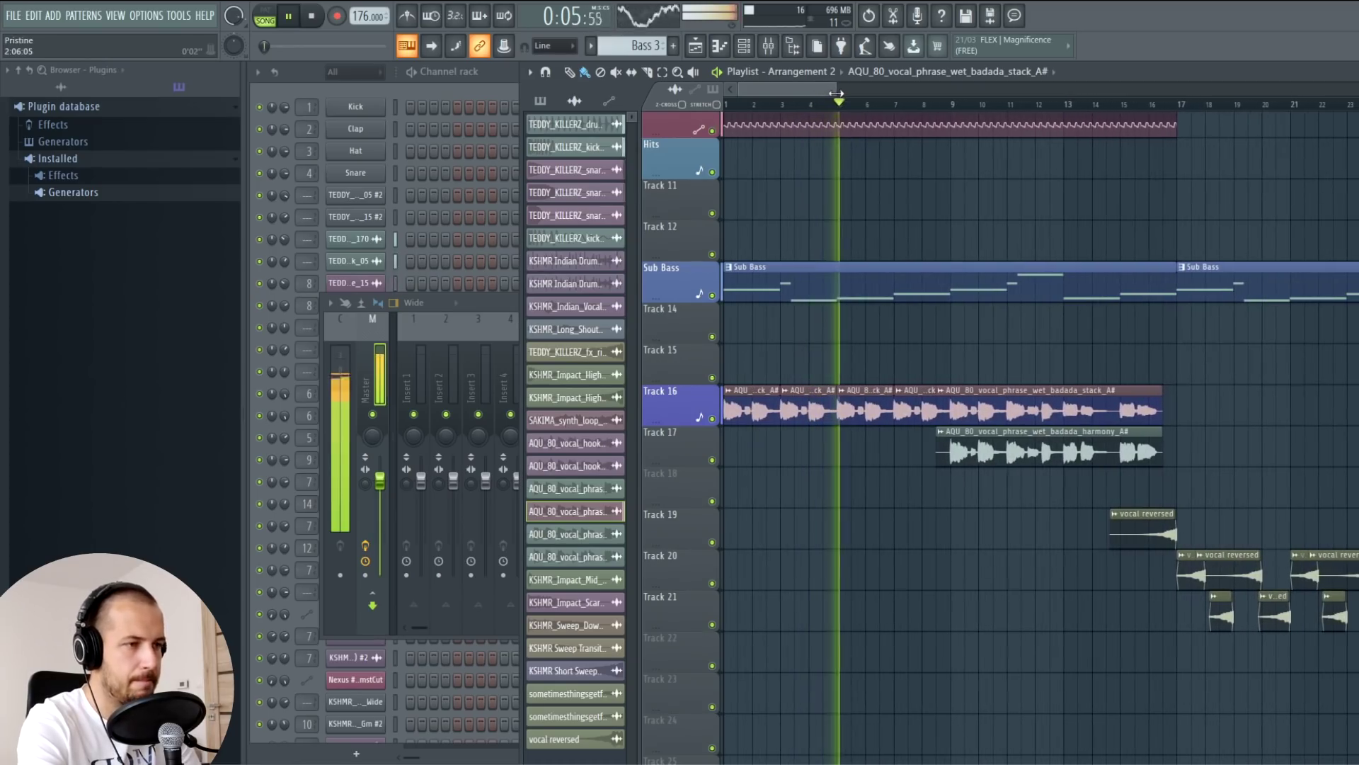
pyautogui.press('space')
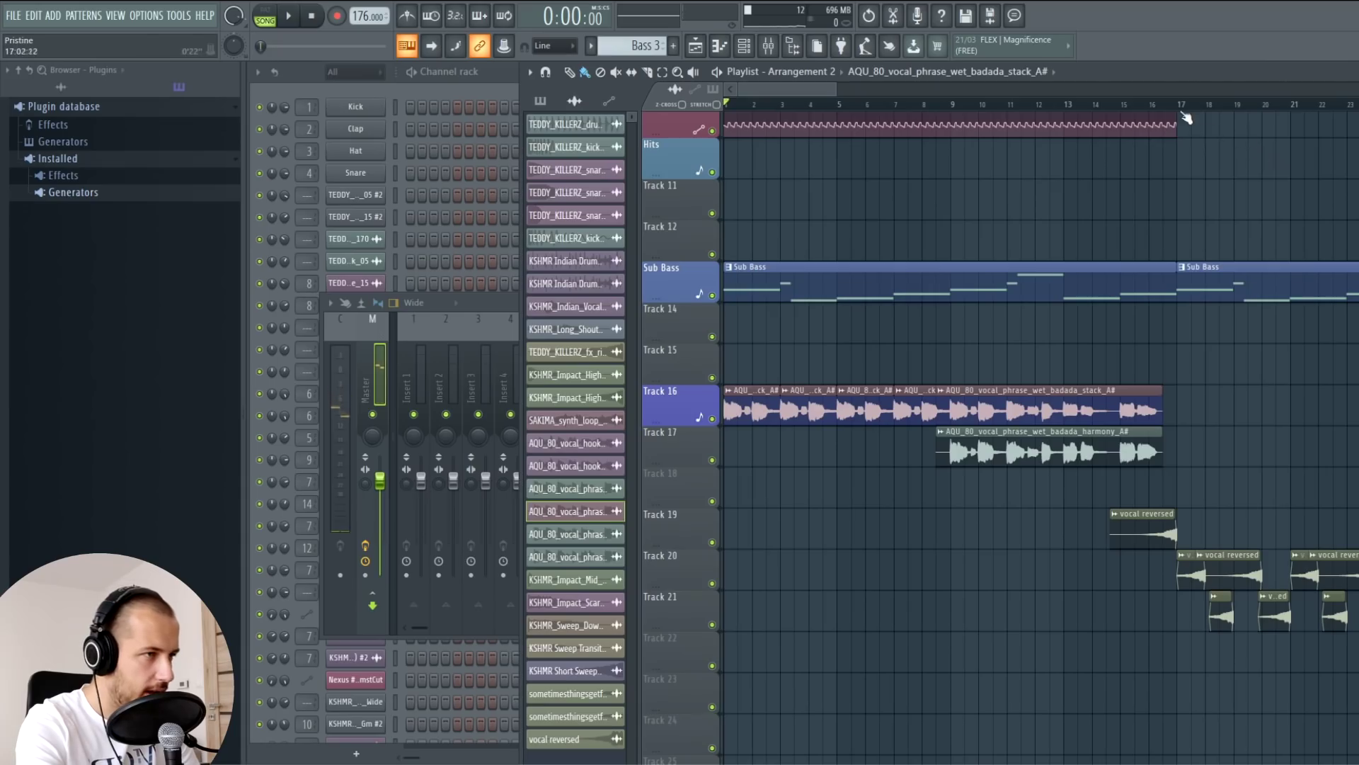
# Step: Play the full arrangement with the vocal reversed clips from bar 17
pyautogui.hscroll(7, 865, 114)
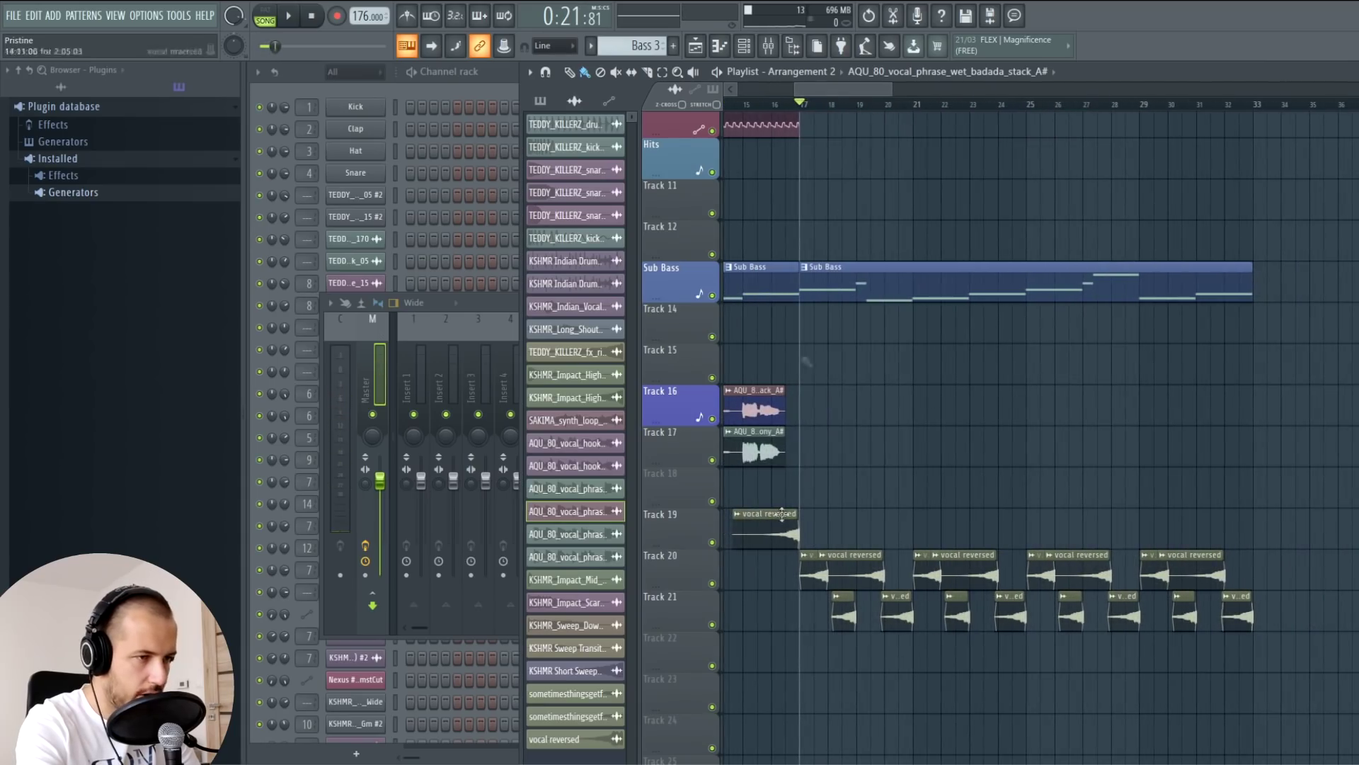
pyautogui.scroll(1, 991, 474)
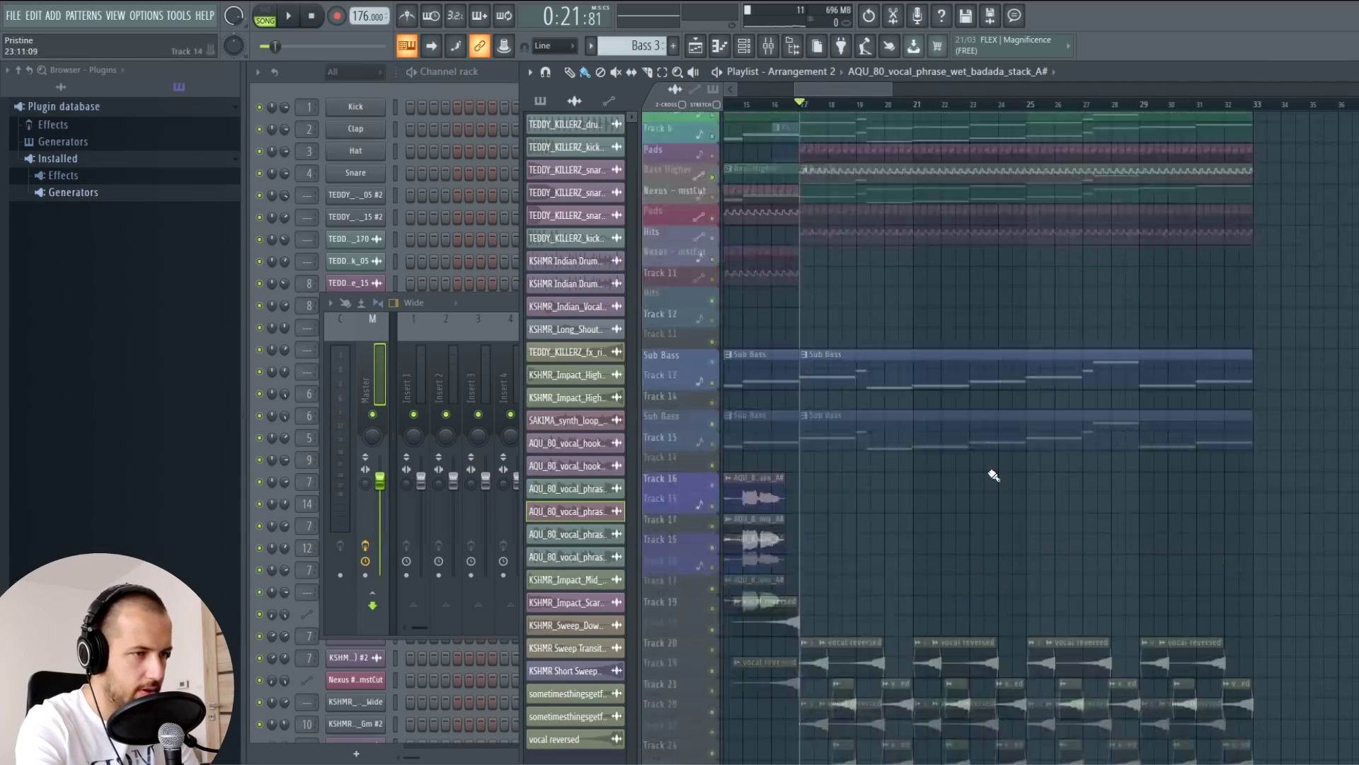
pyautogui.press('space')
pyautogui.scroll(-1, 989, 461)
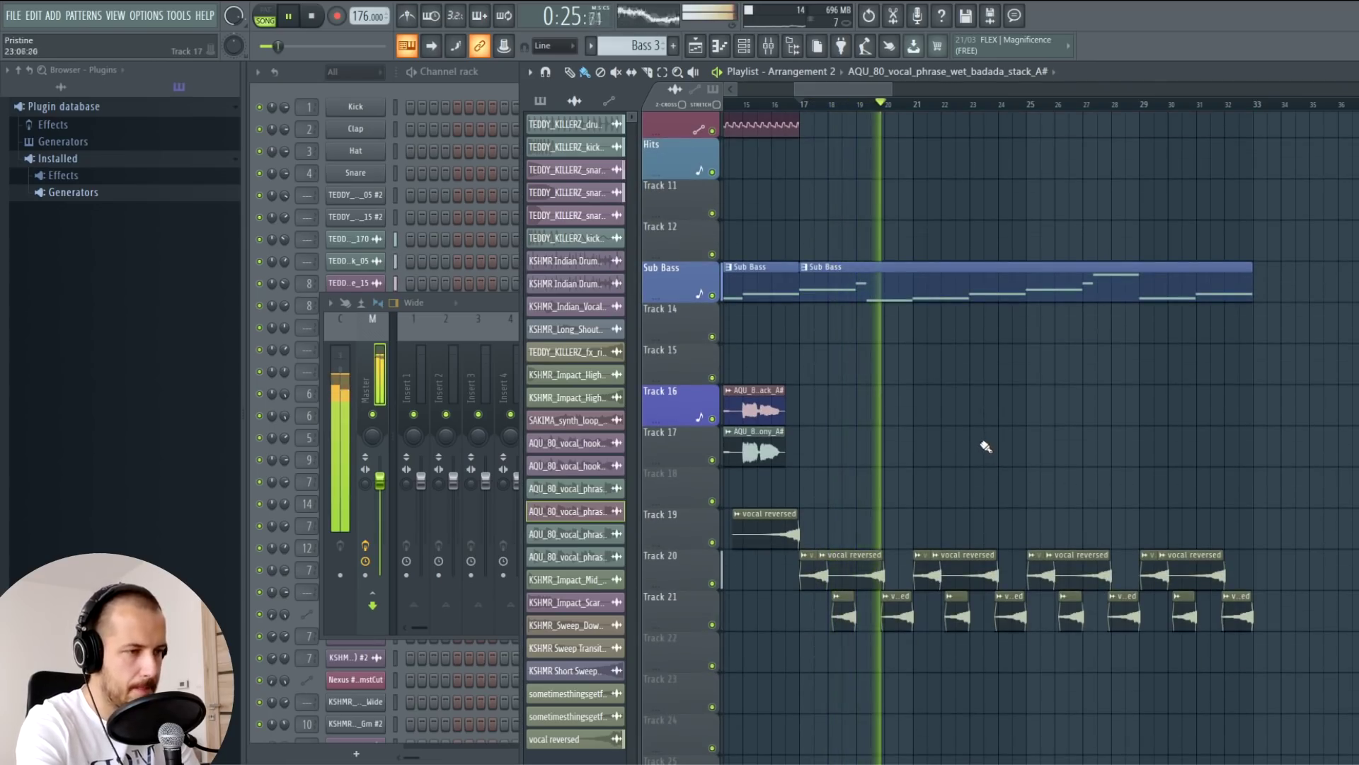
pyautogui.scroll(-2, 987, 446)
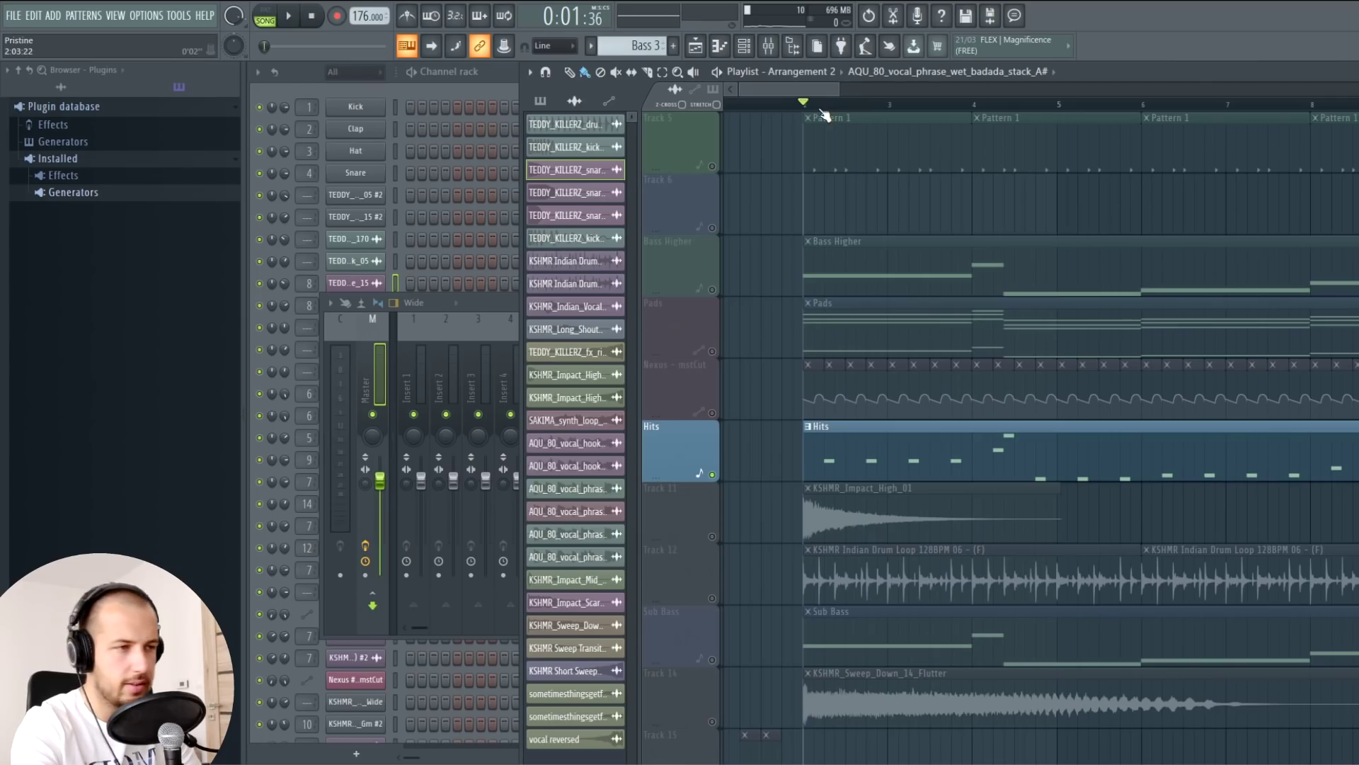
# Step: Solo the Pads track, select its Pads pattern and play it from bar 2 in song mode
pyautogui.rightClick(713, 351)
pyautogui.click(861, 330)
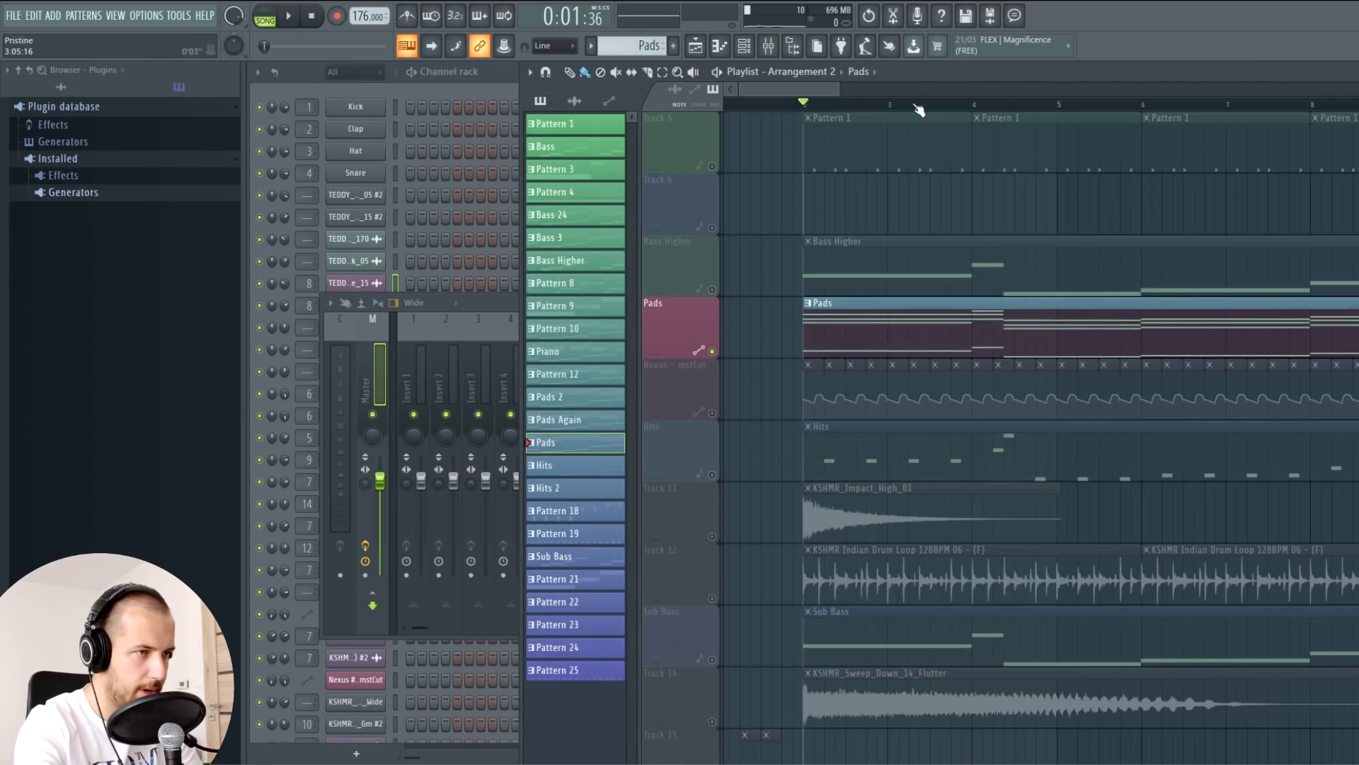
pyautogui.press('space')
pyautogui.scroll(-5, 918, 110)
pyautogui.scroll(-1, 918, 110)
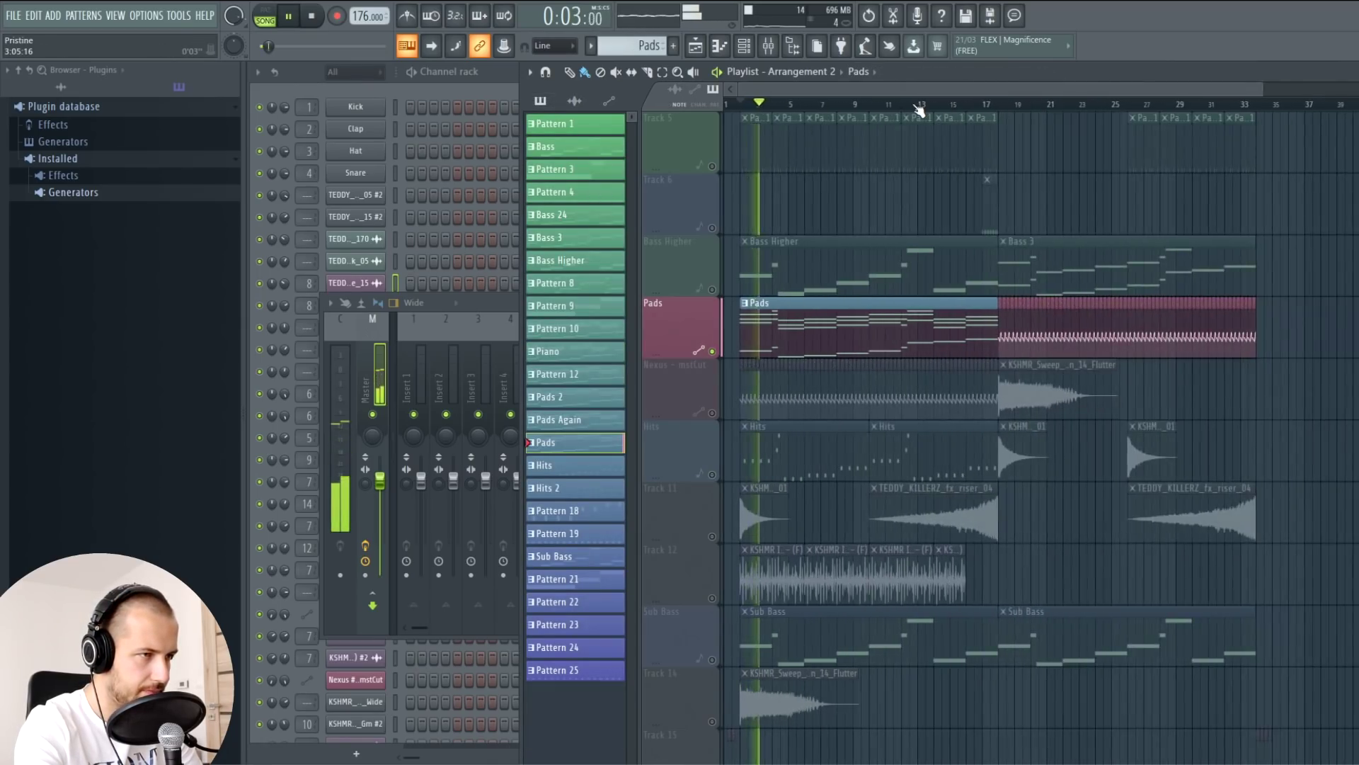
pyautogui.scroll(4, 955, 184)
pyautogui.scroll(-5, 992, 236)
pyautogui.scroll(-2, 994, 236)
pyautogui.scroll(6, 808, 502)
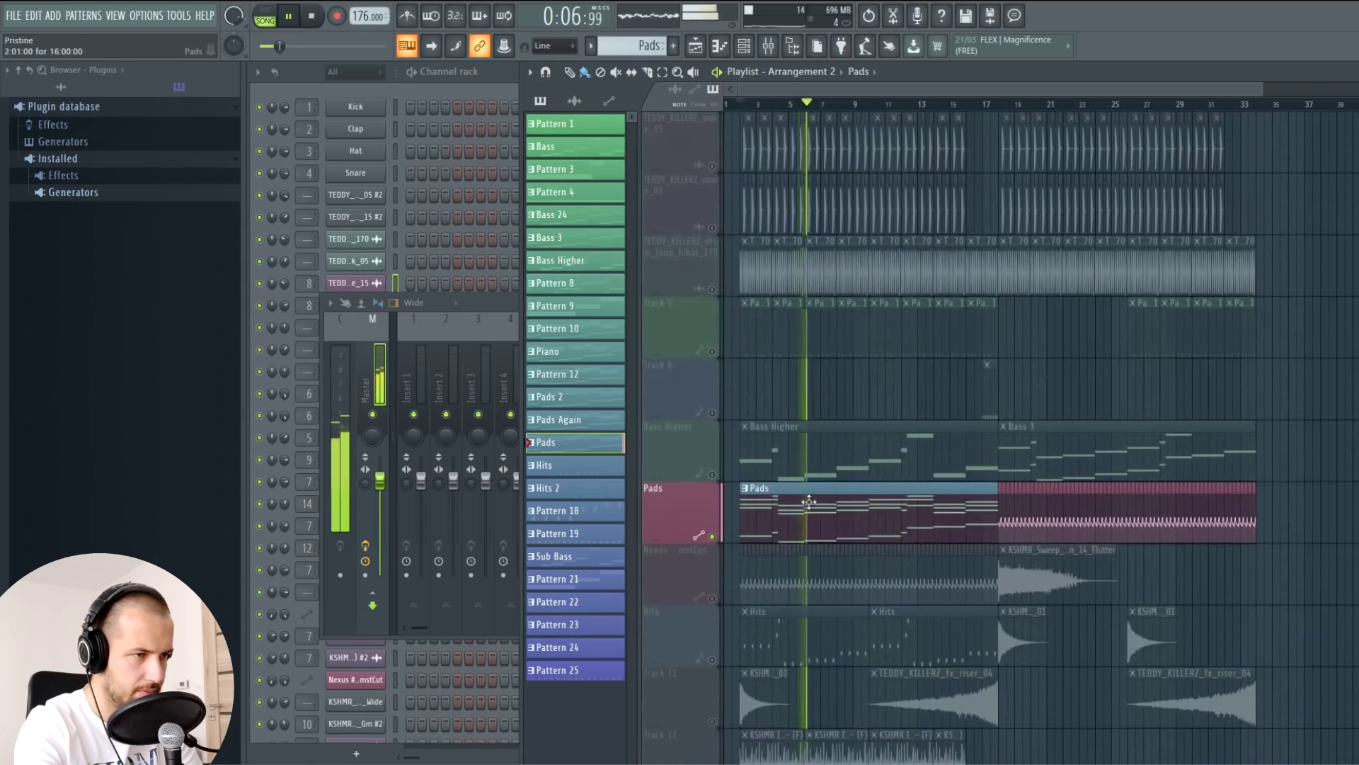
# Step: Open the Pads clip's notes in the piano roll, play the pattern and examine its chords and bass notes
pyautogui.doubleClick(817, 518)
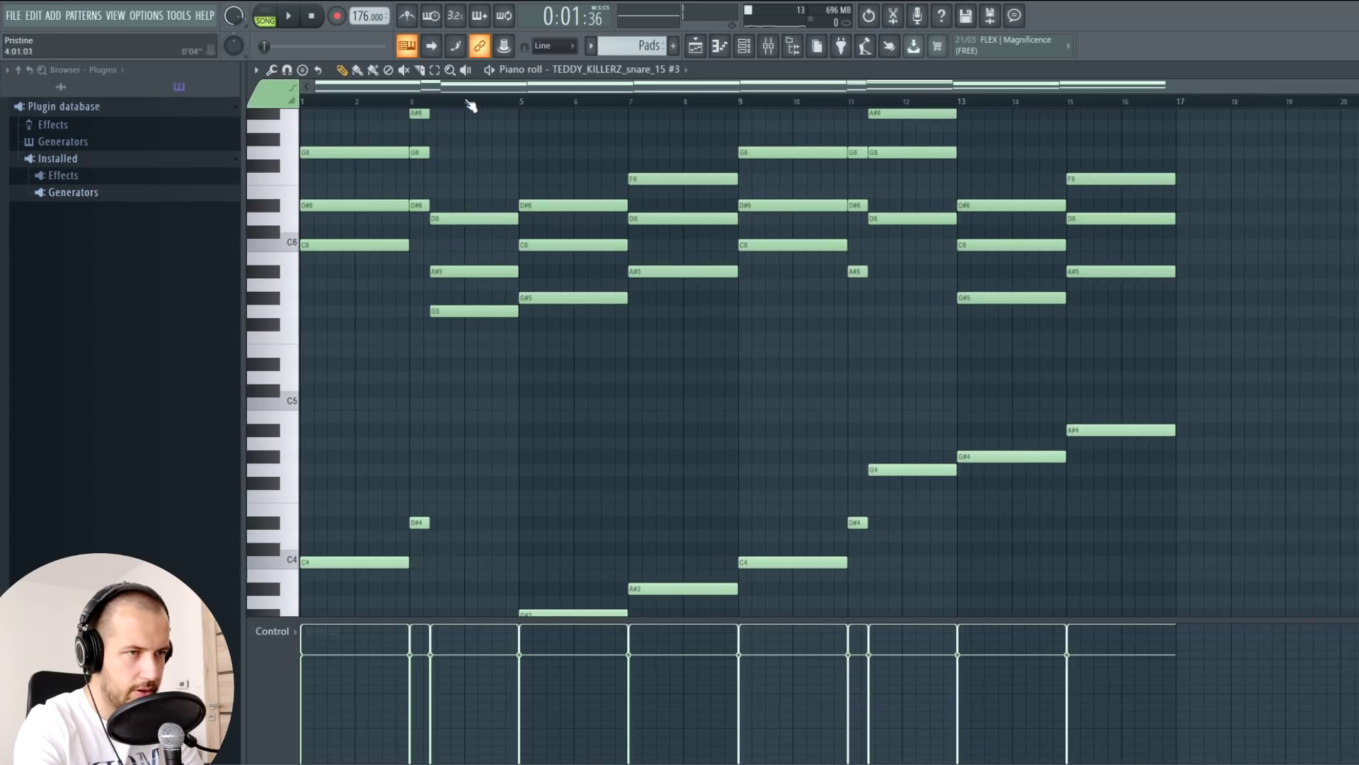
pyautogui.click(281, 17)
pyautogui.scroll(2, 453, 233)
pyautogui.scroll(-1, 488, 223)
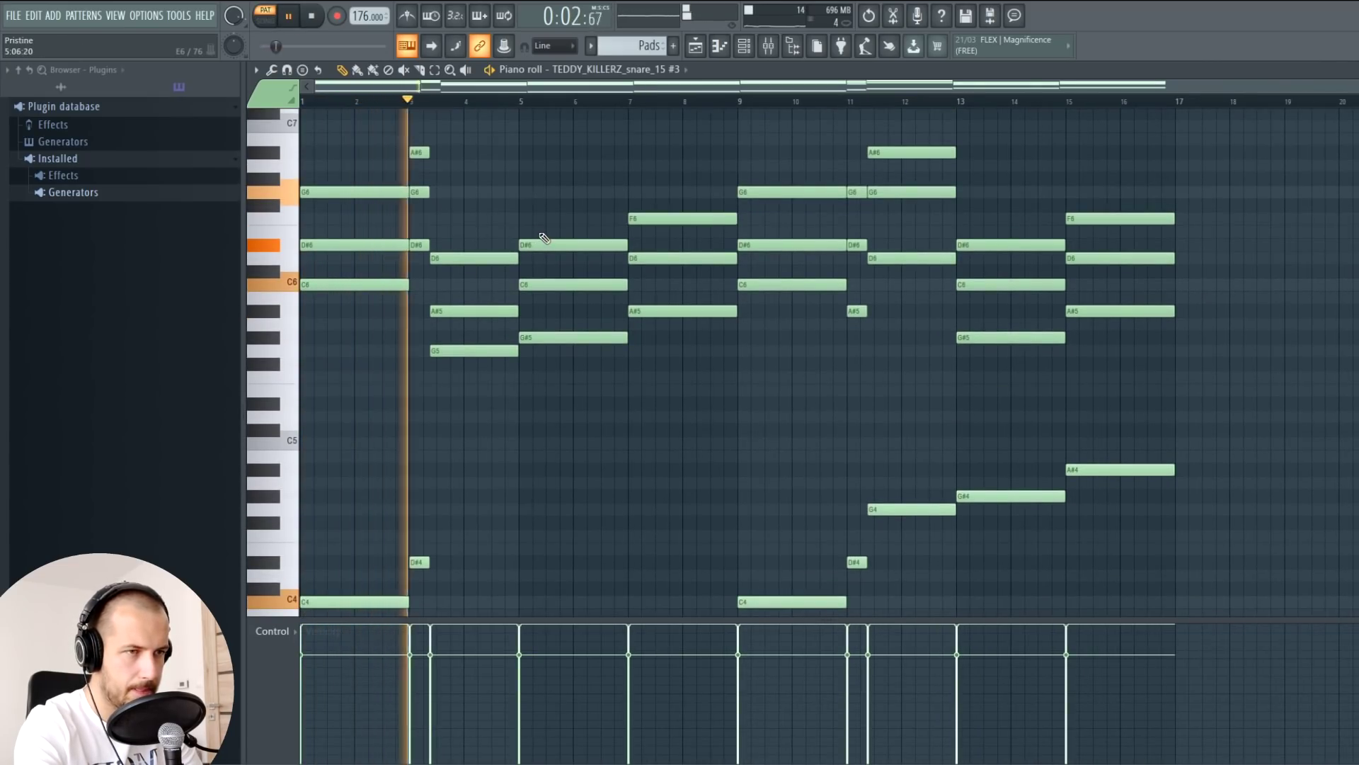
pyautogui.press('space')
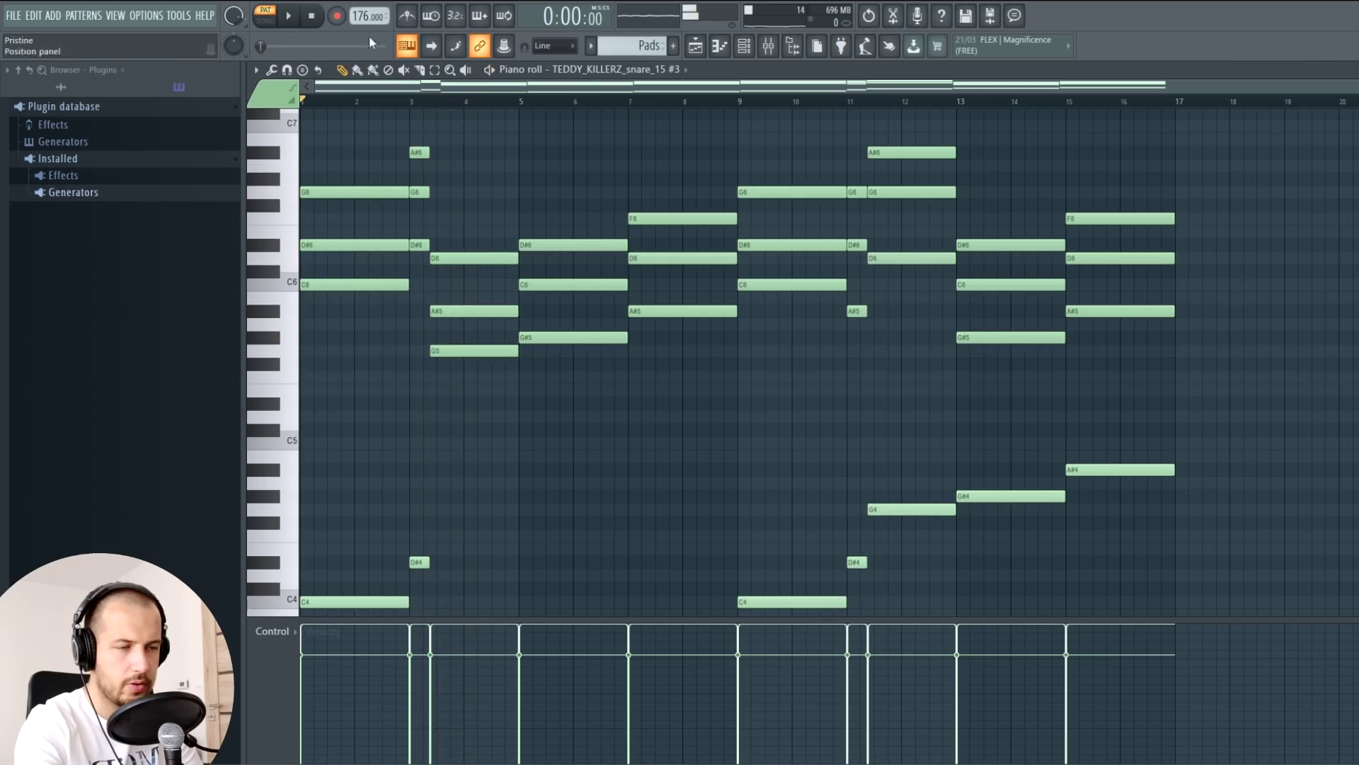
pyautogui.scroll(-3, 426, 318)
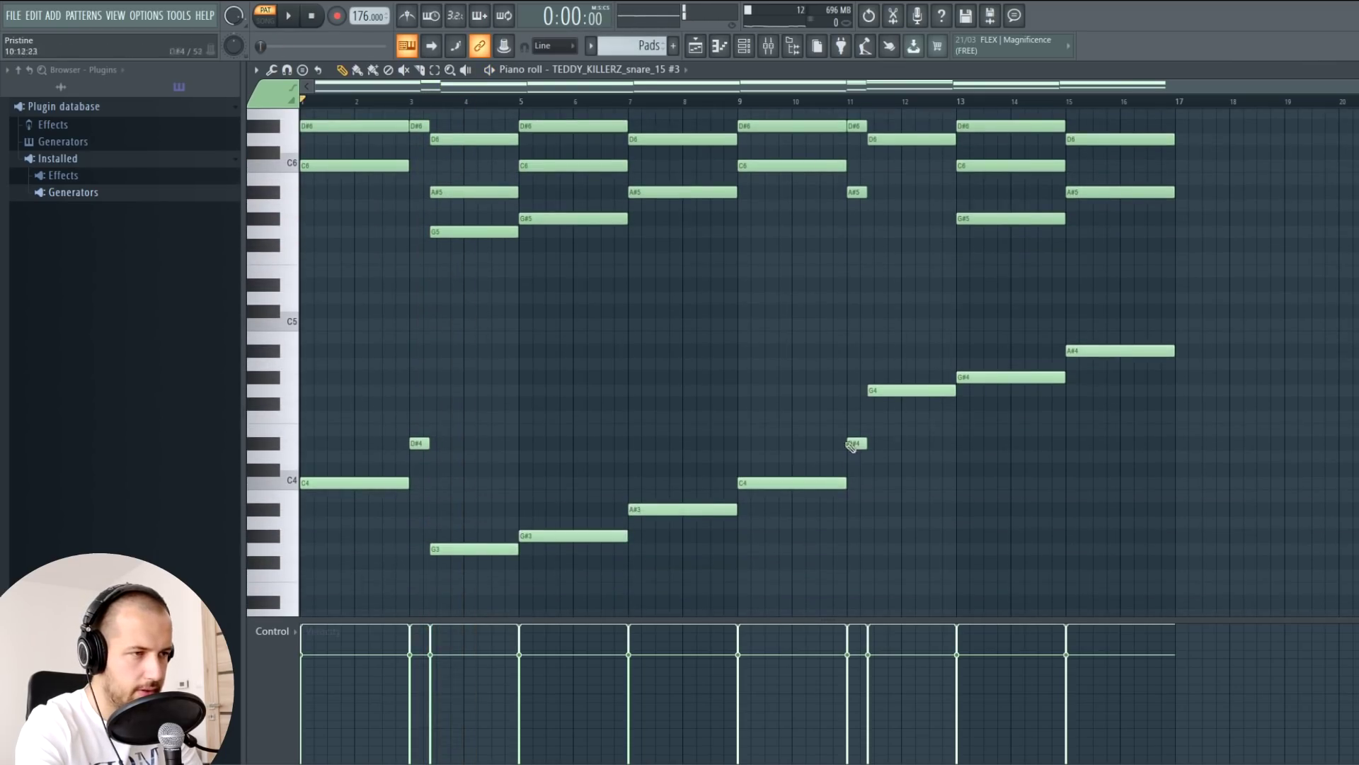
pyautogui.scroll(4, 852, 395)
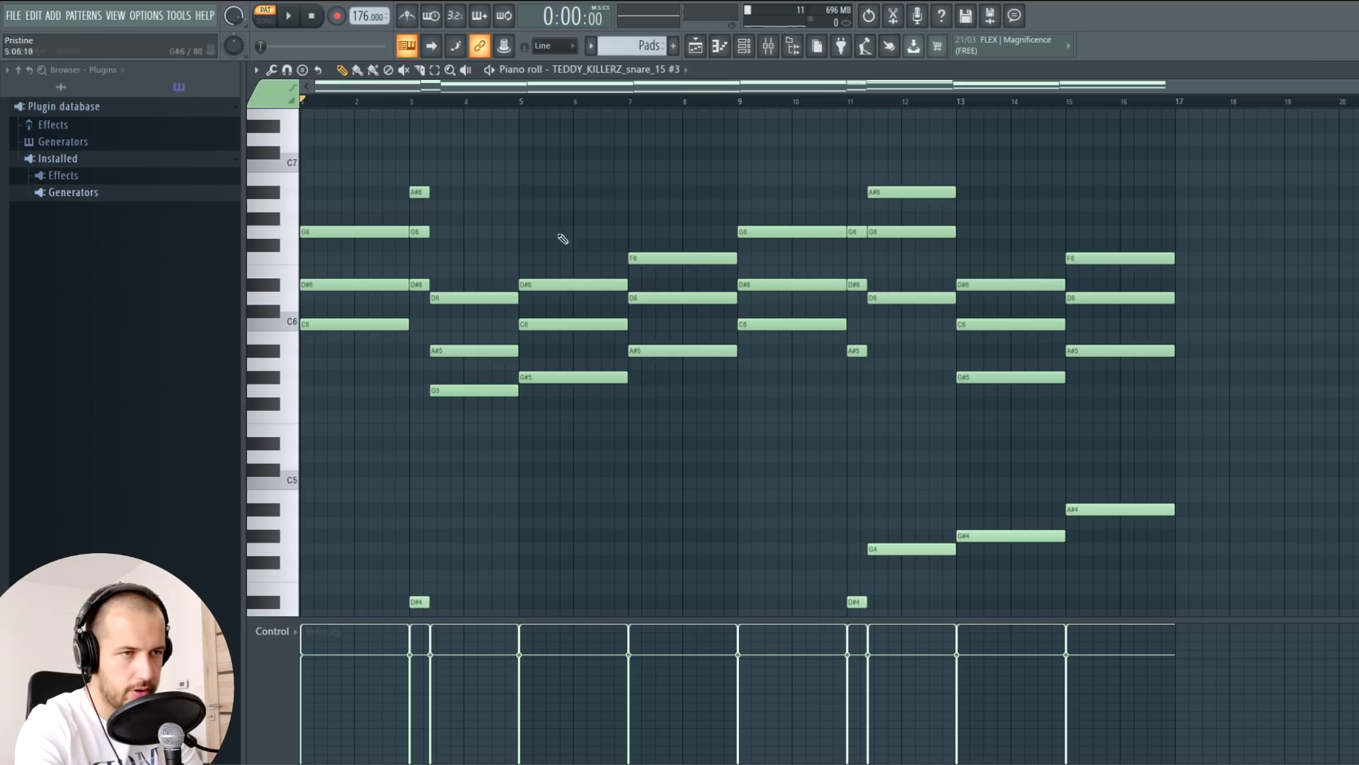
pyautogui.scroll(-3, 804, 462)
pyautogui.scroll(3, 774, 409)
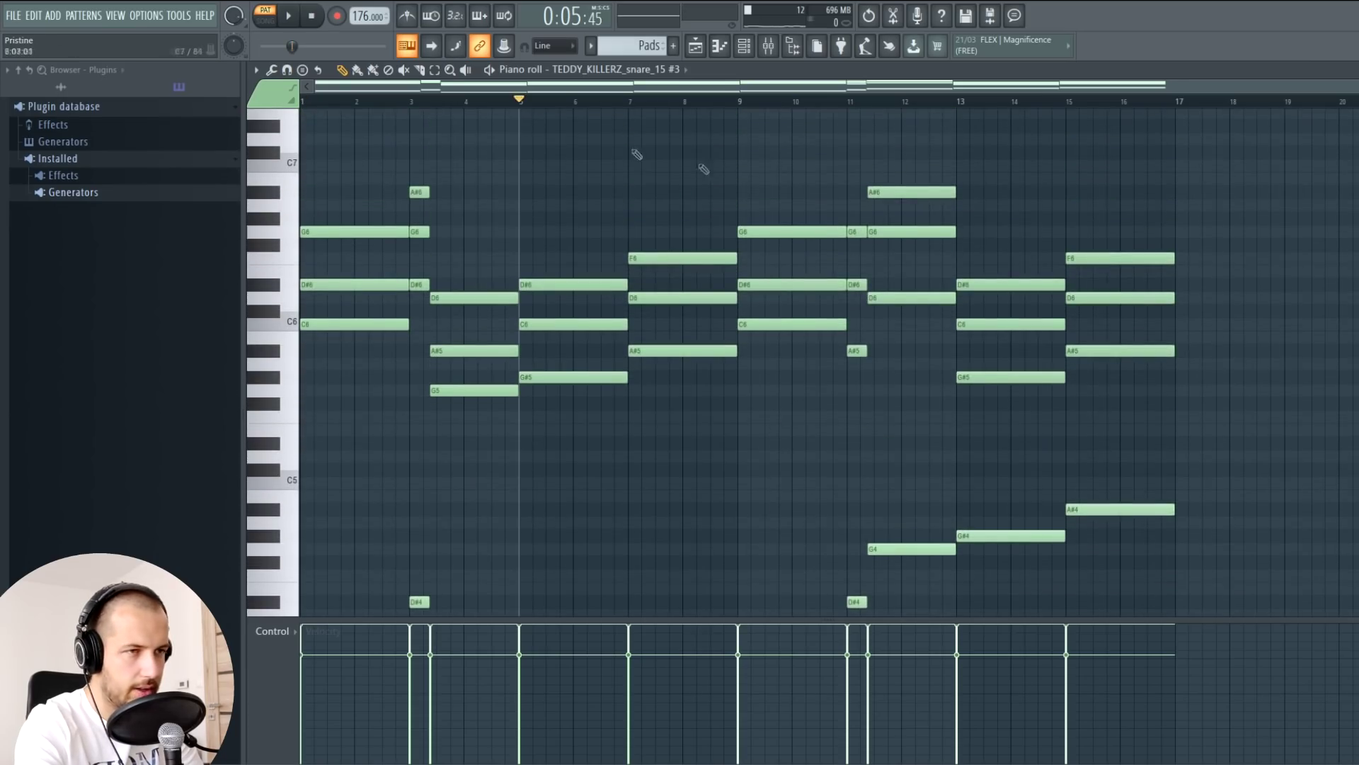
# Step: Play the Hits pattern with its notes shown in the piano roll
pyautogui.press('KP_Add')
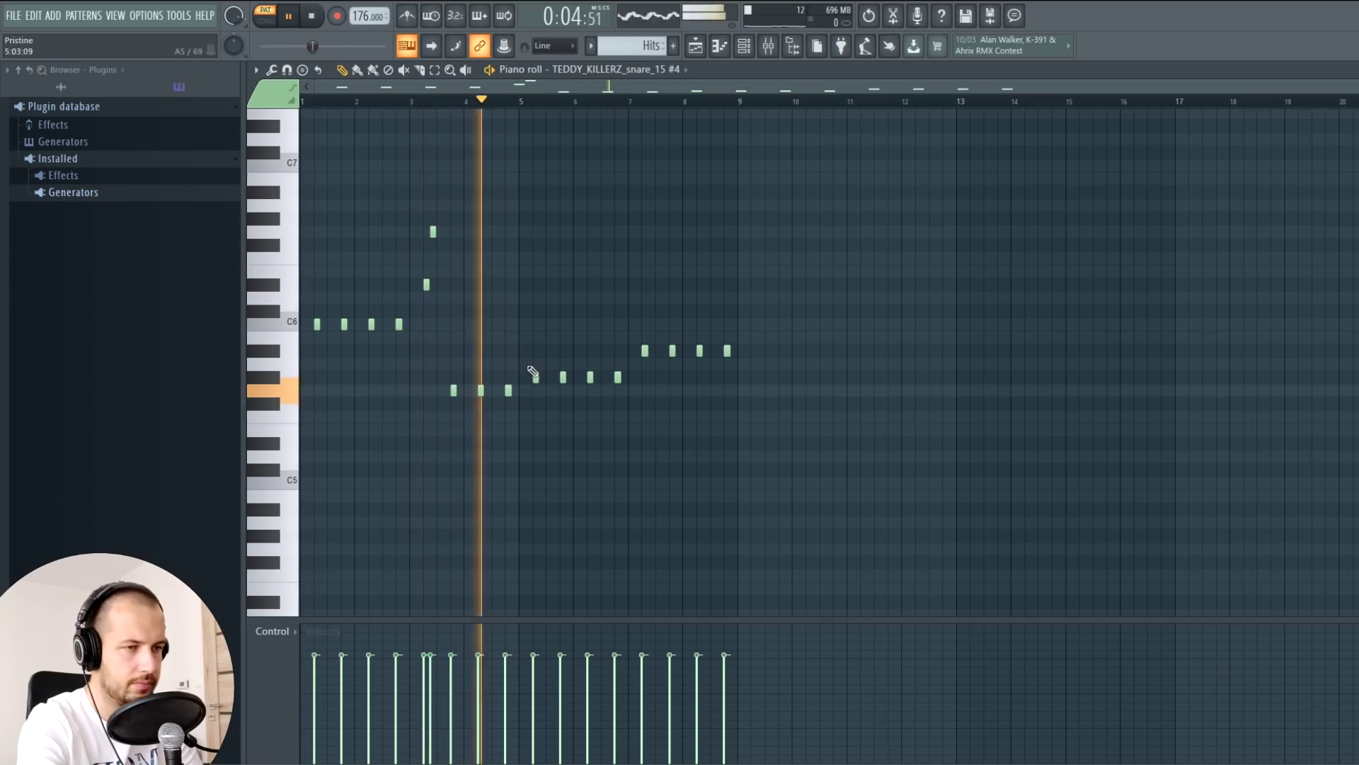
pyautogui.press('space')
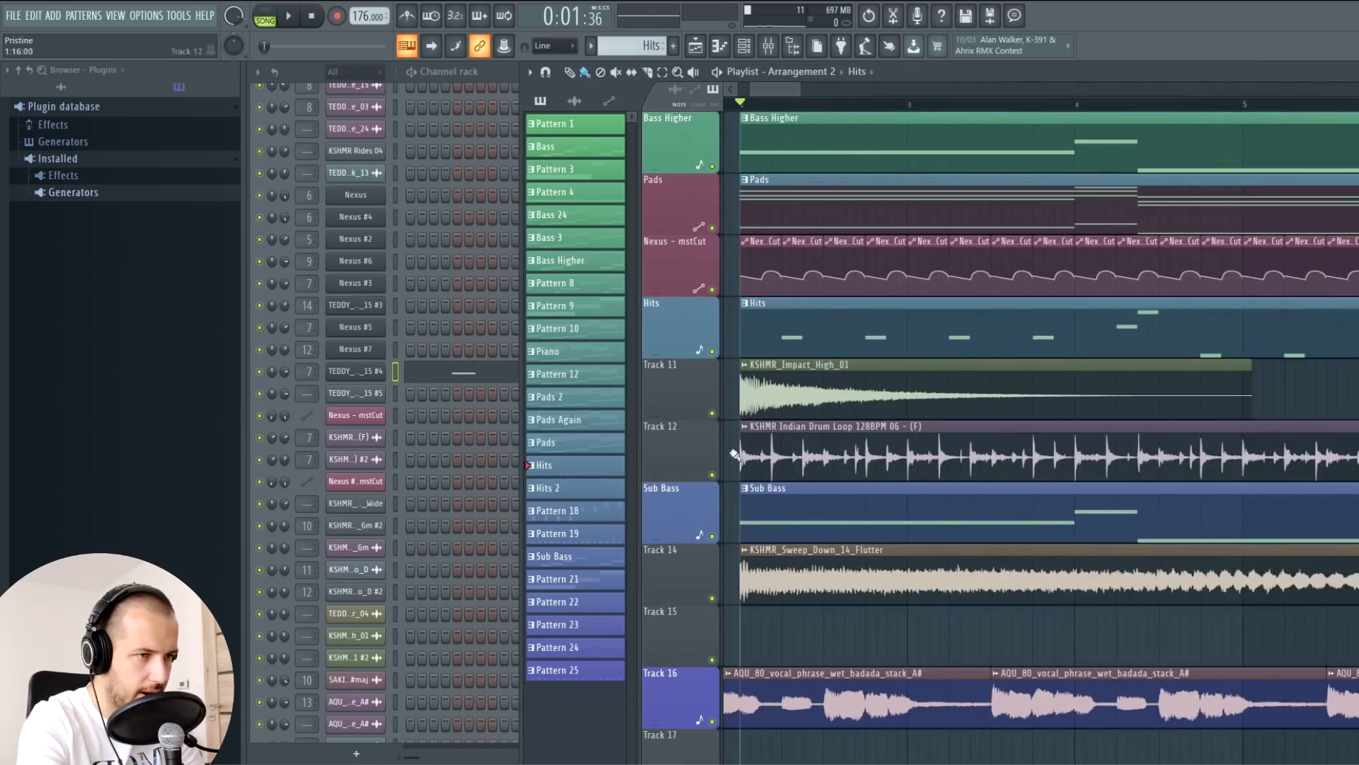
# Step: Solo Track 12 with the KSHMR Indian Drum Loop clips and play it from bar 2
pyautogui.rightClick(712, 474)
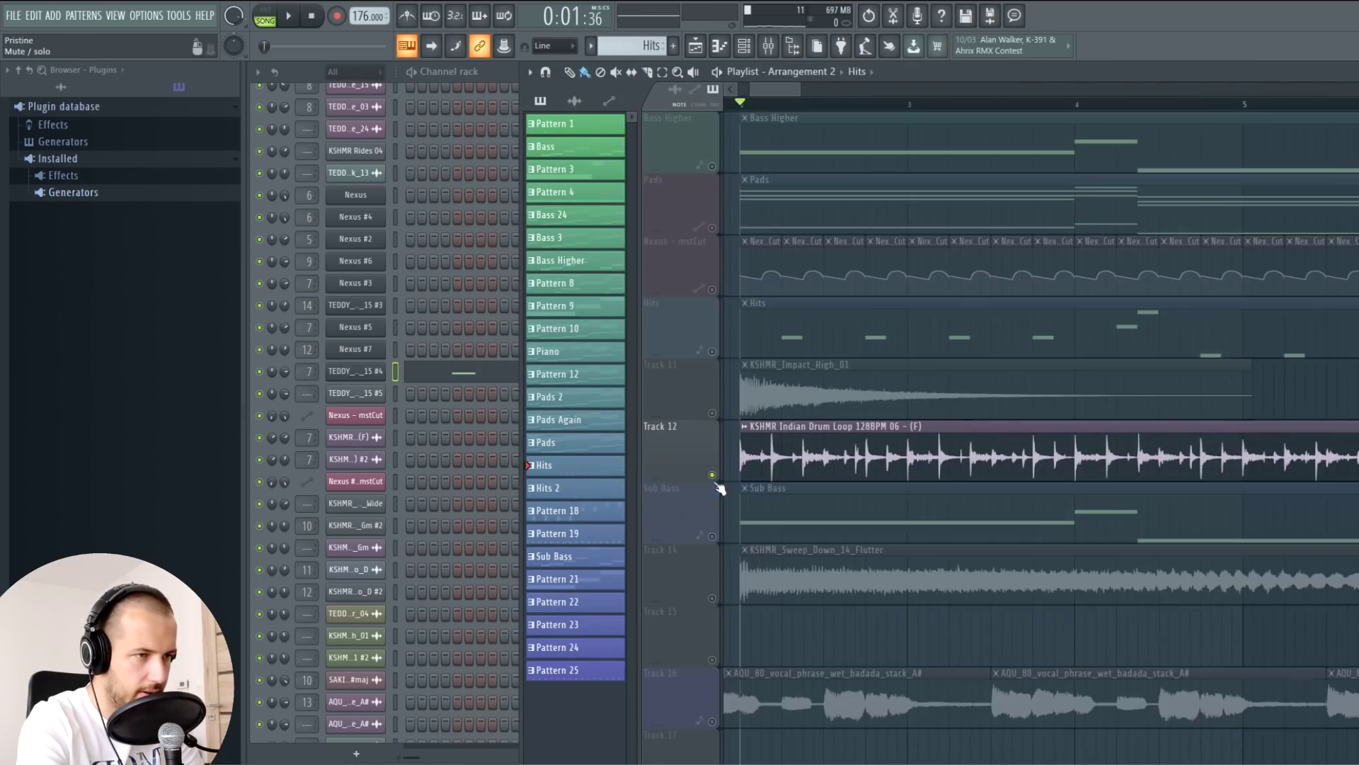
pyautogui.moveTo(799, 92); pyautogui.dragTo(874, 92)
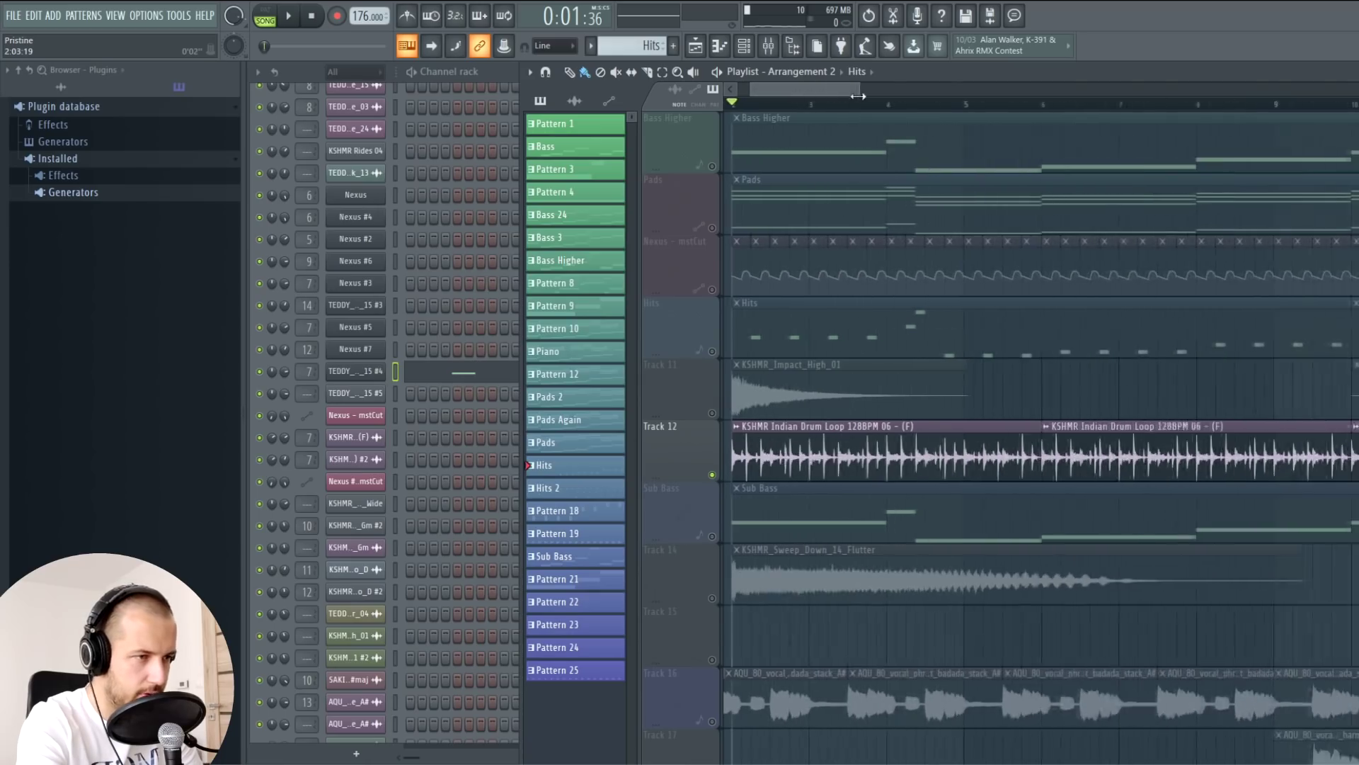
pyautogui.press('space')
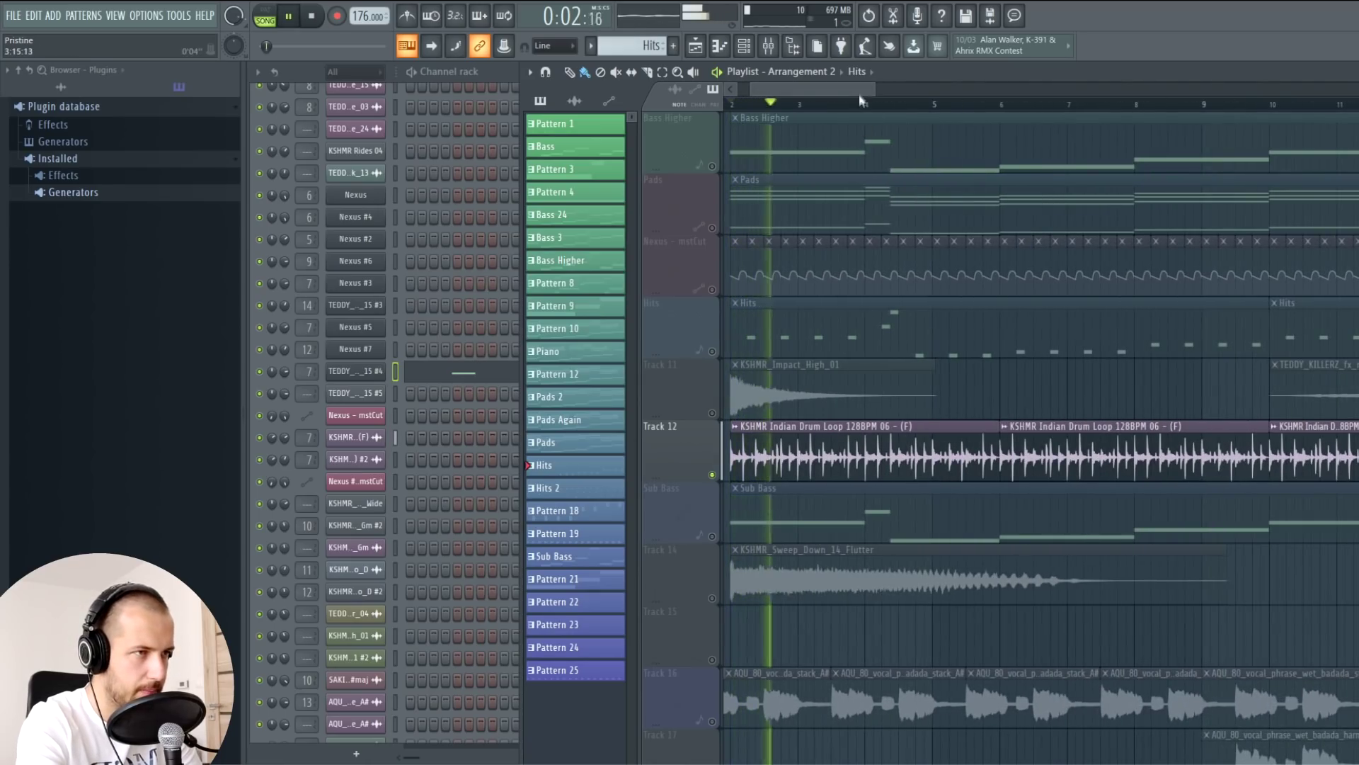
pyautogui.moveTo(875, 90); pyautogui.dragTo(889, 91)
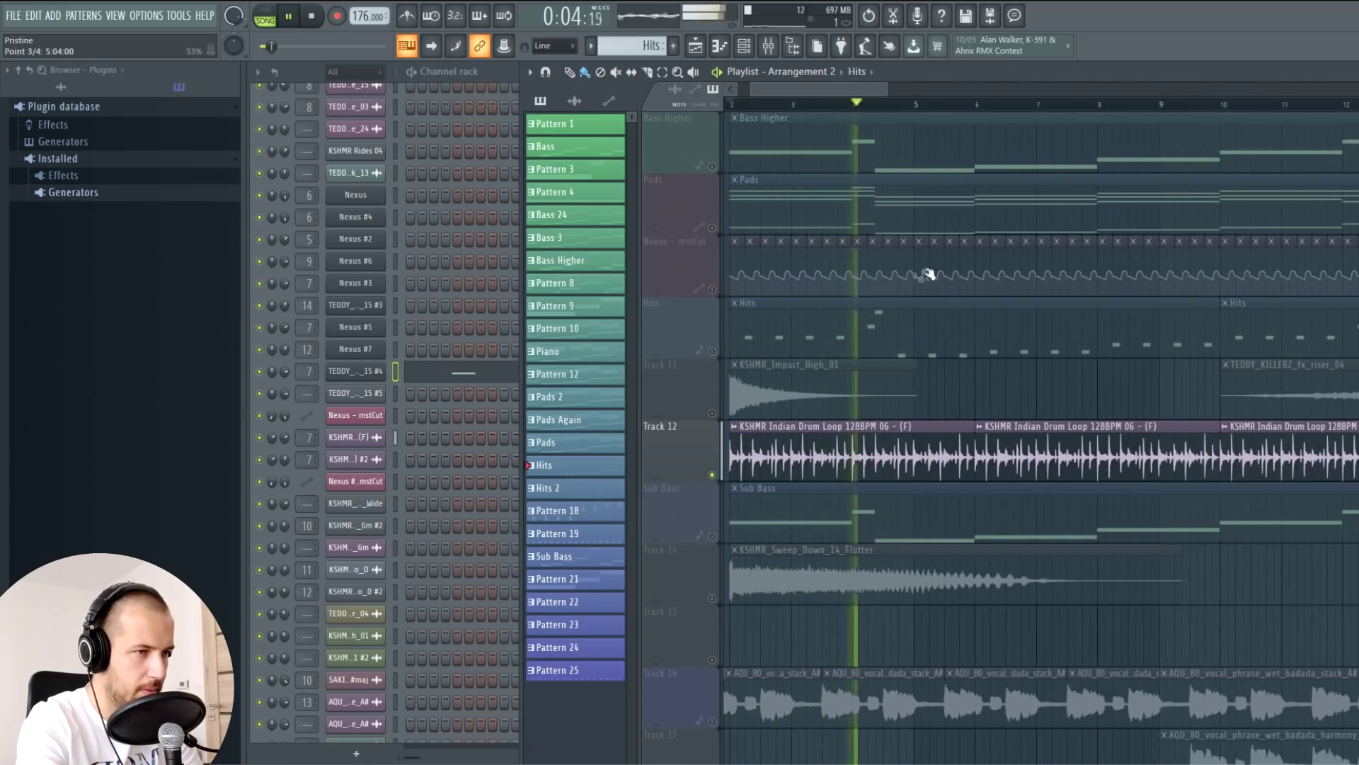
# Step: Unmute Tracks 11 and 14 alongside Track 12 and play the impact and sweep effects with the drum loop
pyautogui.click(713, 413)
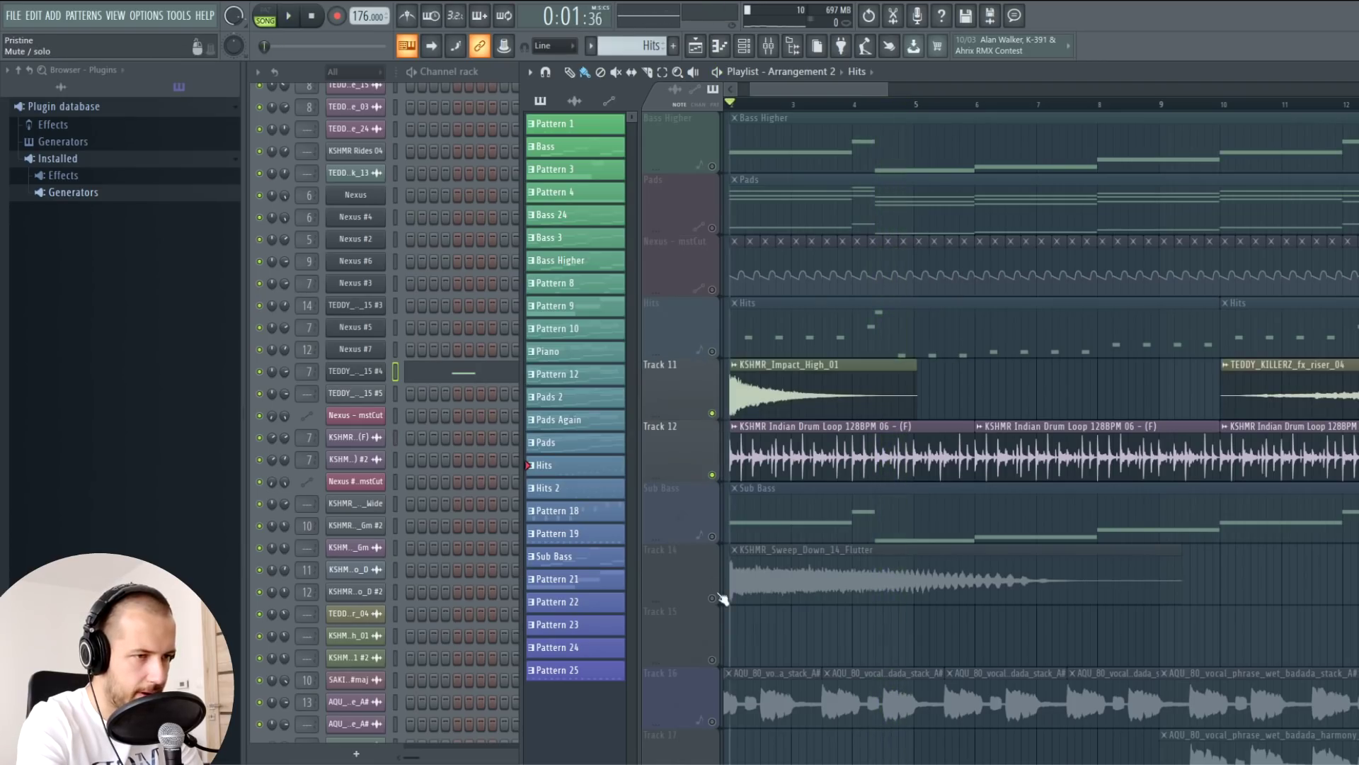
pyautogui.click(713, 598)
pyautogui.press('space')
pyautogui.press('space')
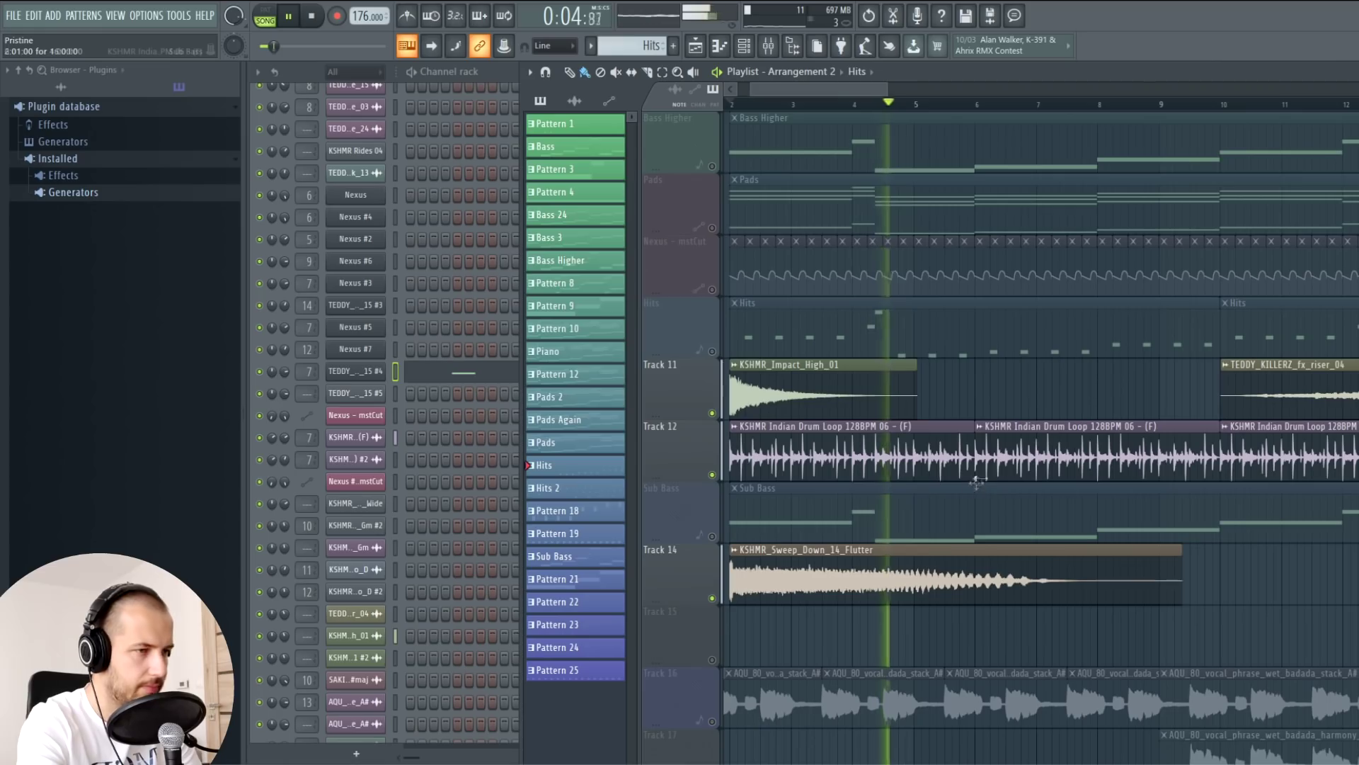
pyautogui.press('space')
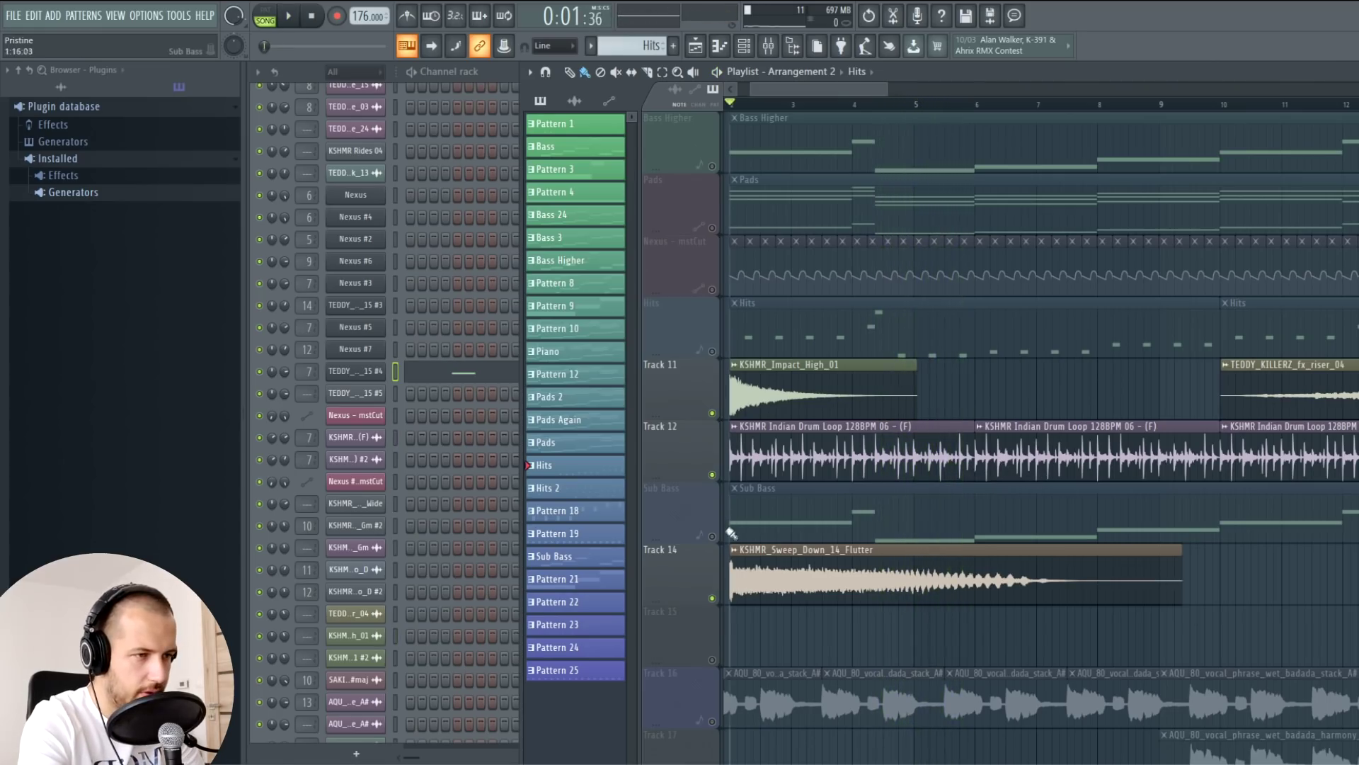
# Step: Solo the Sub Bass track, restore all tracks and play the full arrangement from bar 2
pyautogui.rightClick(726, 539)
pyautogui.click(707, 530)
pyautogui.rightClick(712, 536)
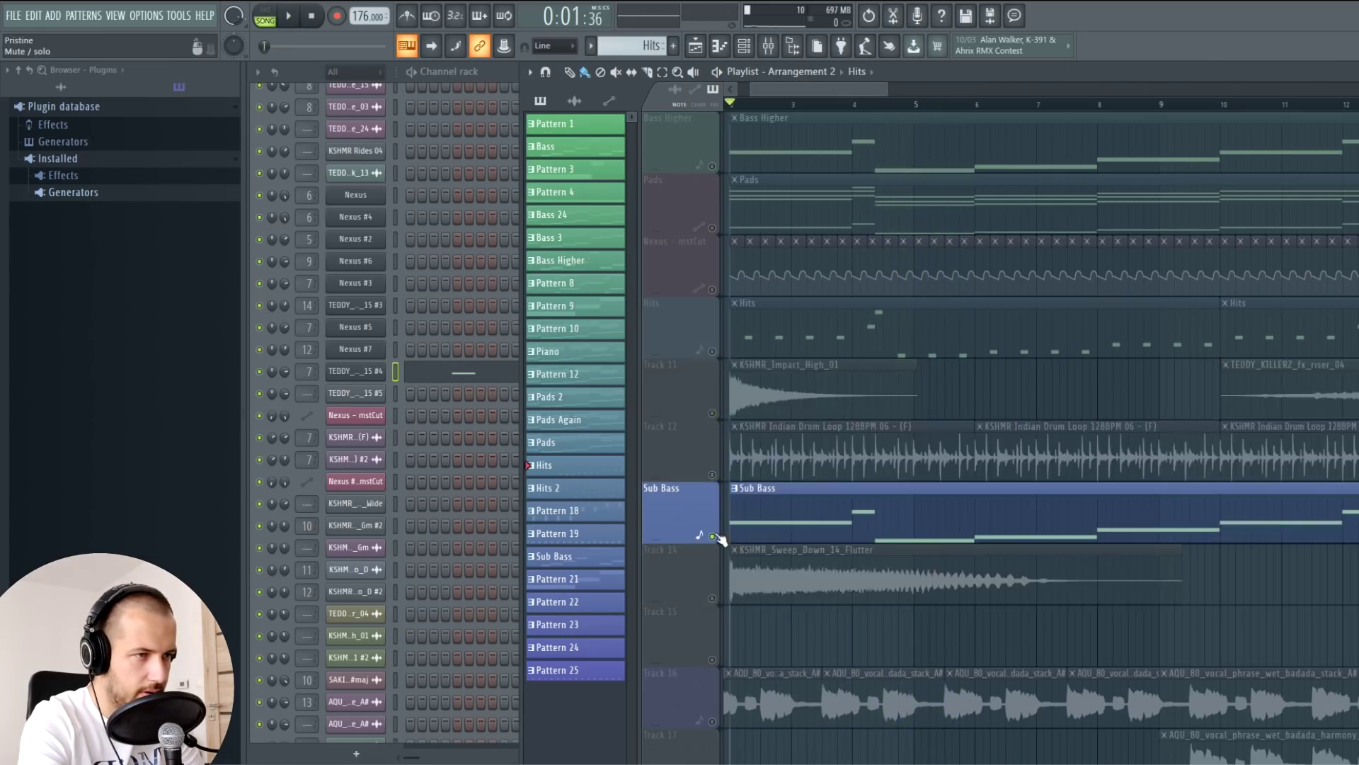
pyautogui.rightClick(713, 536)
pyautogui.scroll(1, 772, 275)
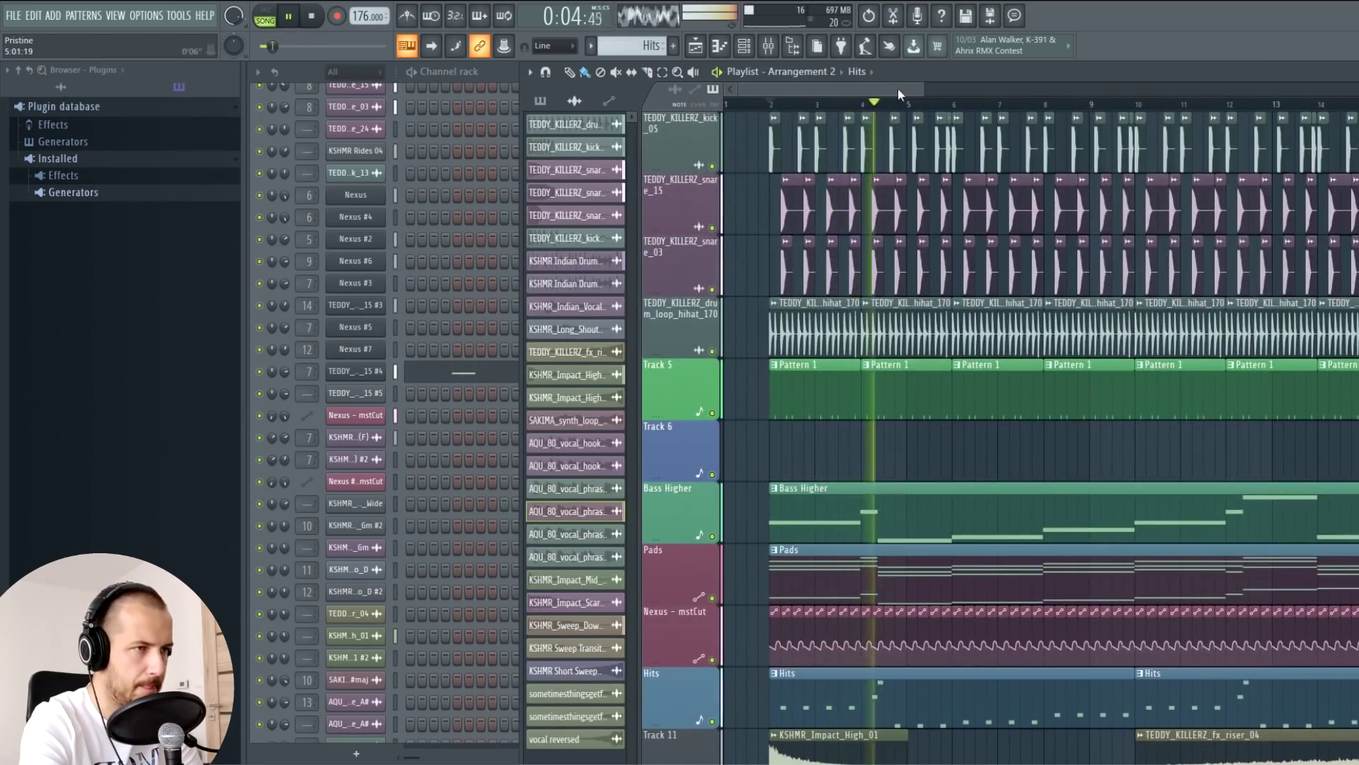
pyautogui.press('space')
# Step: Leave only the kick, two snare, hi-hat loop and Track 5 tracks unmuted and play the drums
pyautogui.rightClick(712, 166)
pyautogui.moveTo(712, 228); pyautogui.dragTo(713, 413)
pyautogui.press('space')
pyautogui.scroll(-3, 902, 403)
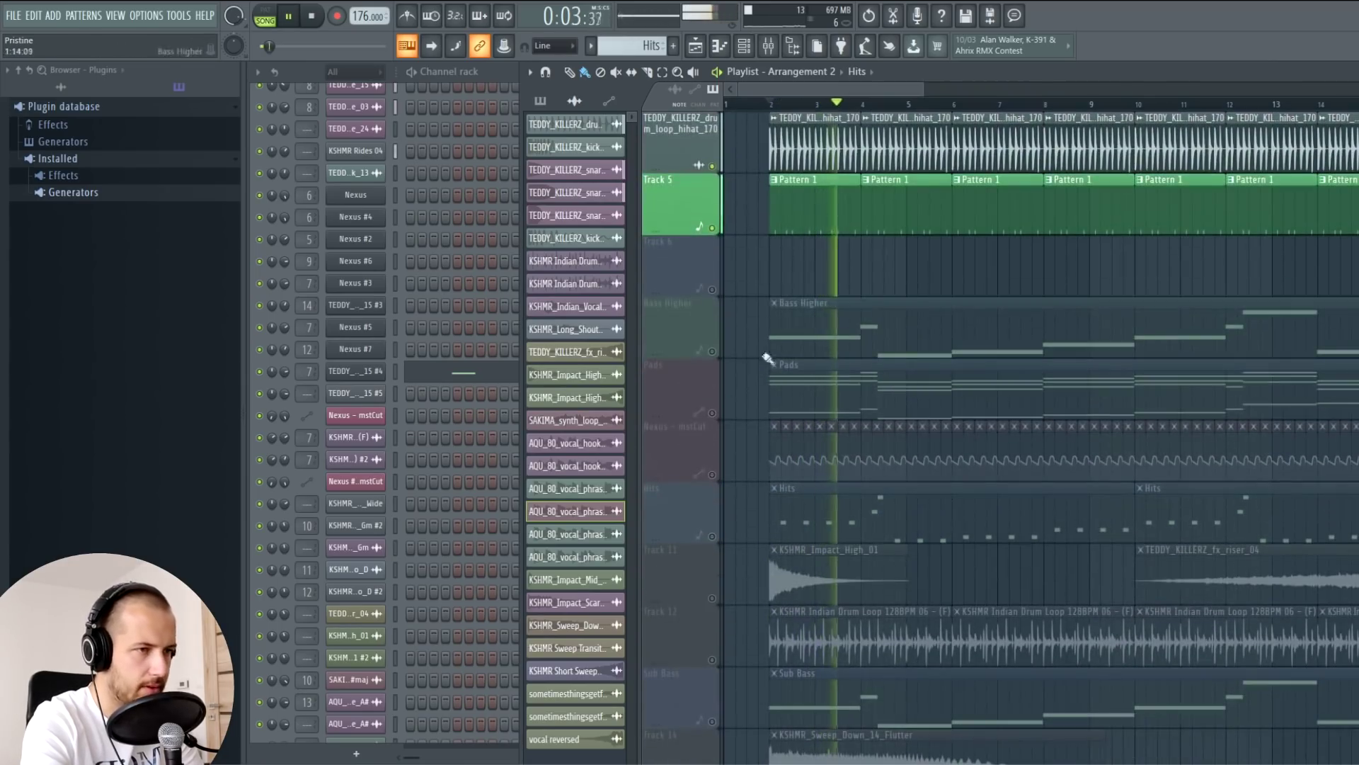
pyautogui.press('space')
# Step: Unmute the Bass Higher and Nexus - mstCut tracks, add the Sub Bass track, and play each combination with the drums
pyautogui.click(712, 350)
pyautogui.click(712, 475)
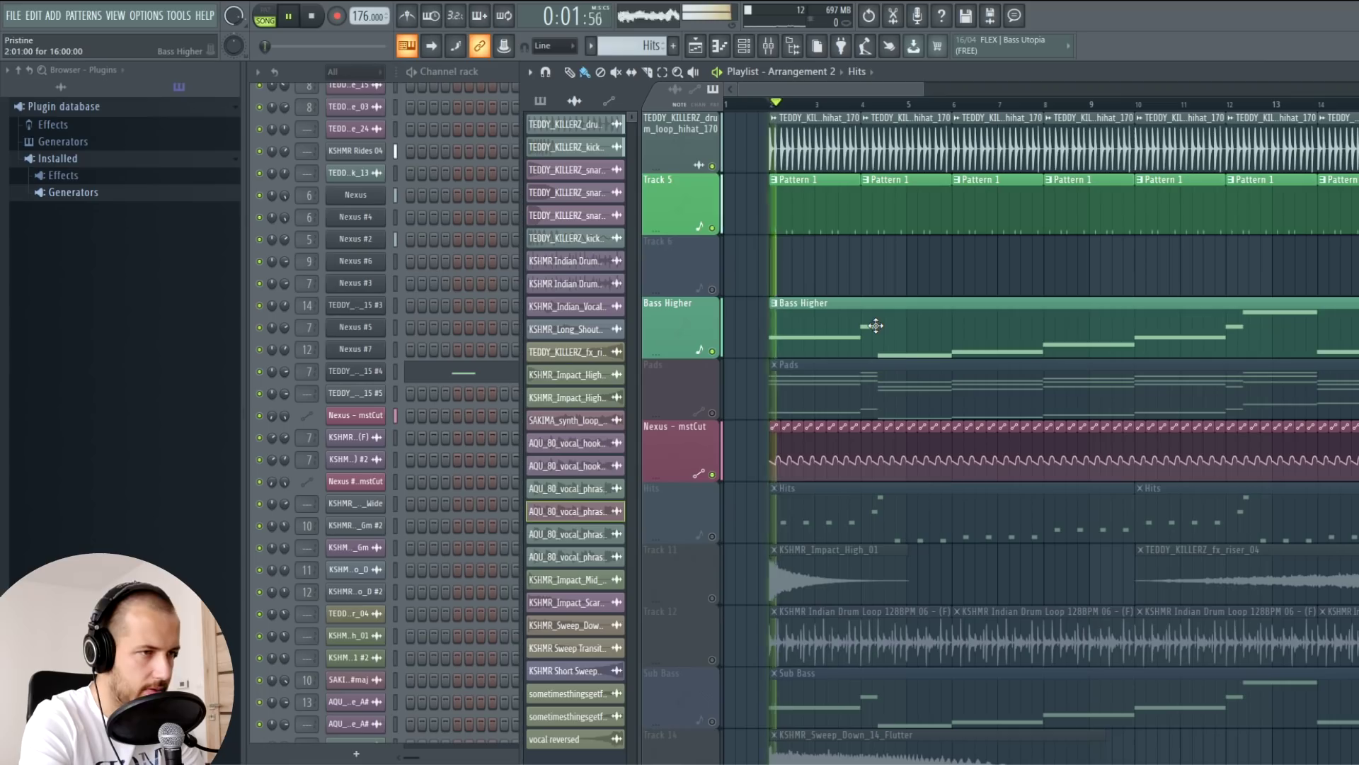
pyautogui.press('space')
pyautogui.click(713, 721)
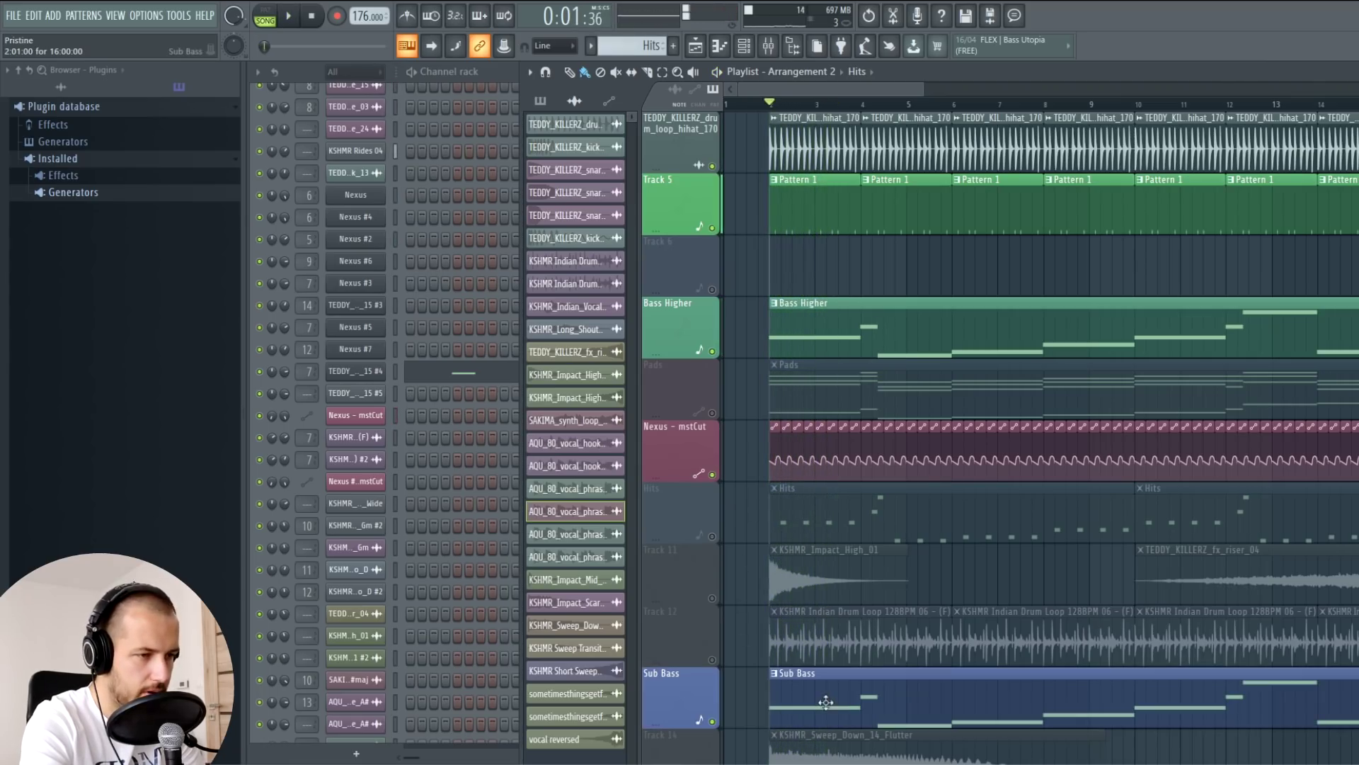
pyautogui.press('space')
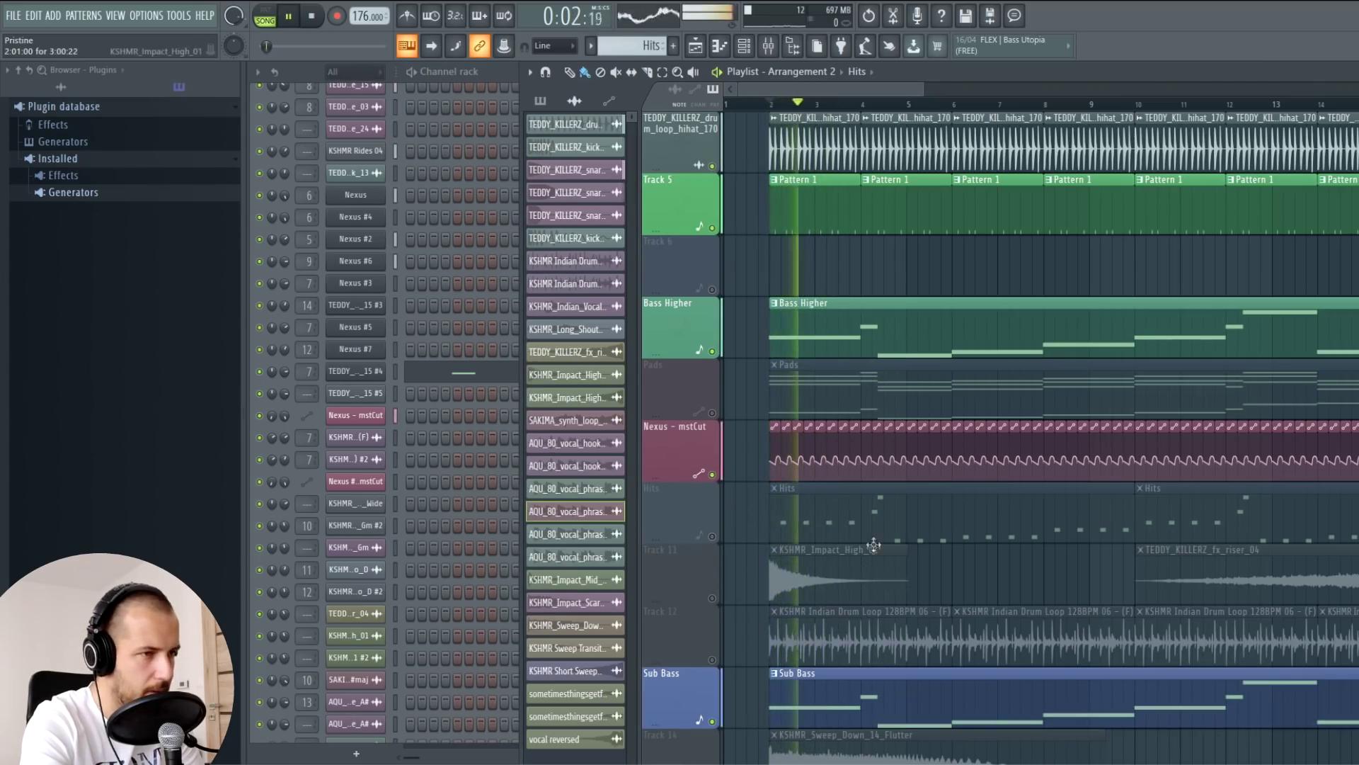
pyautogui.press('space')
# Step: Unmute the Pads track and the Hits track in turn, playing each with the drums and basses
pyautogui.click(713, 413)
pyautogui.press('space')
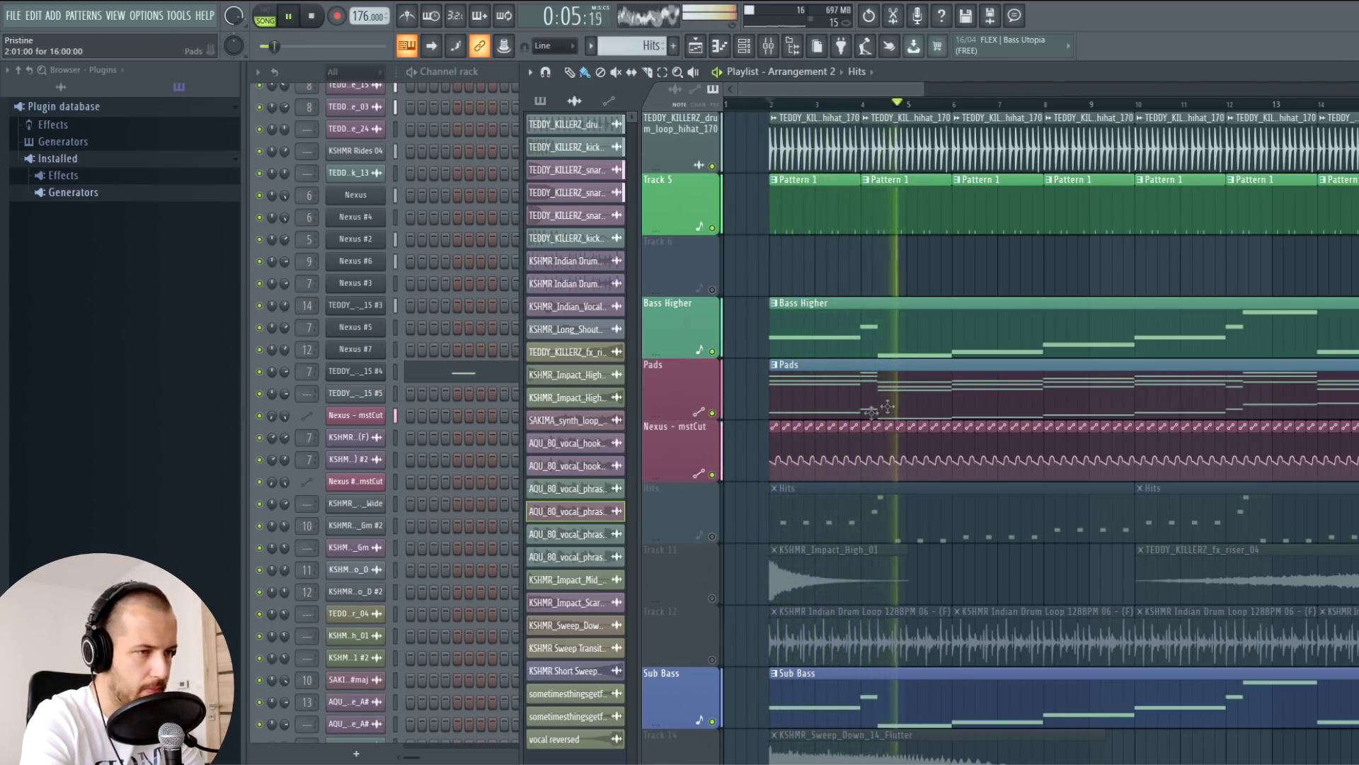
pyautogui.press('space')
pyautogui.click(821, 495)
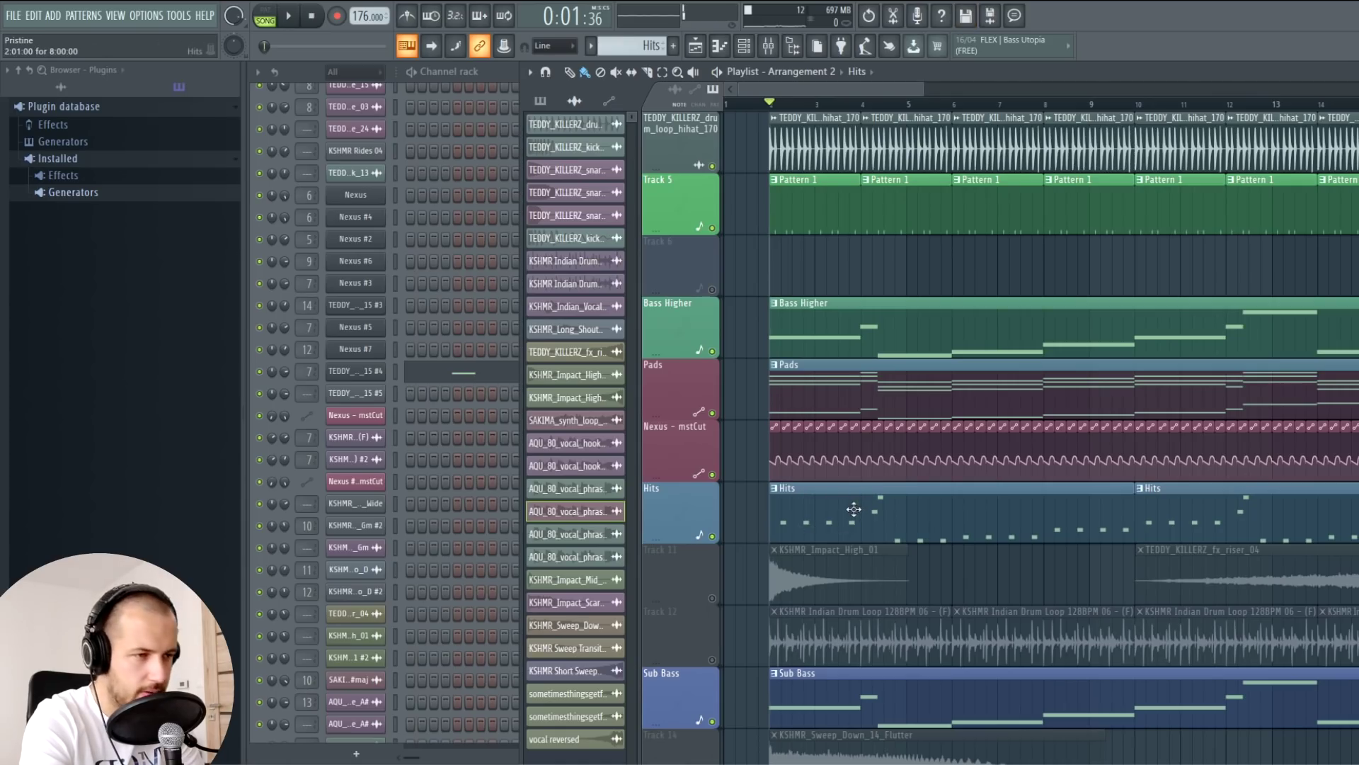
pyautogui.press('space')
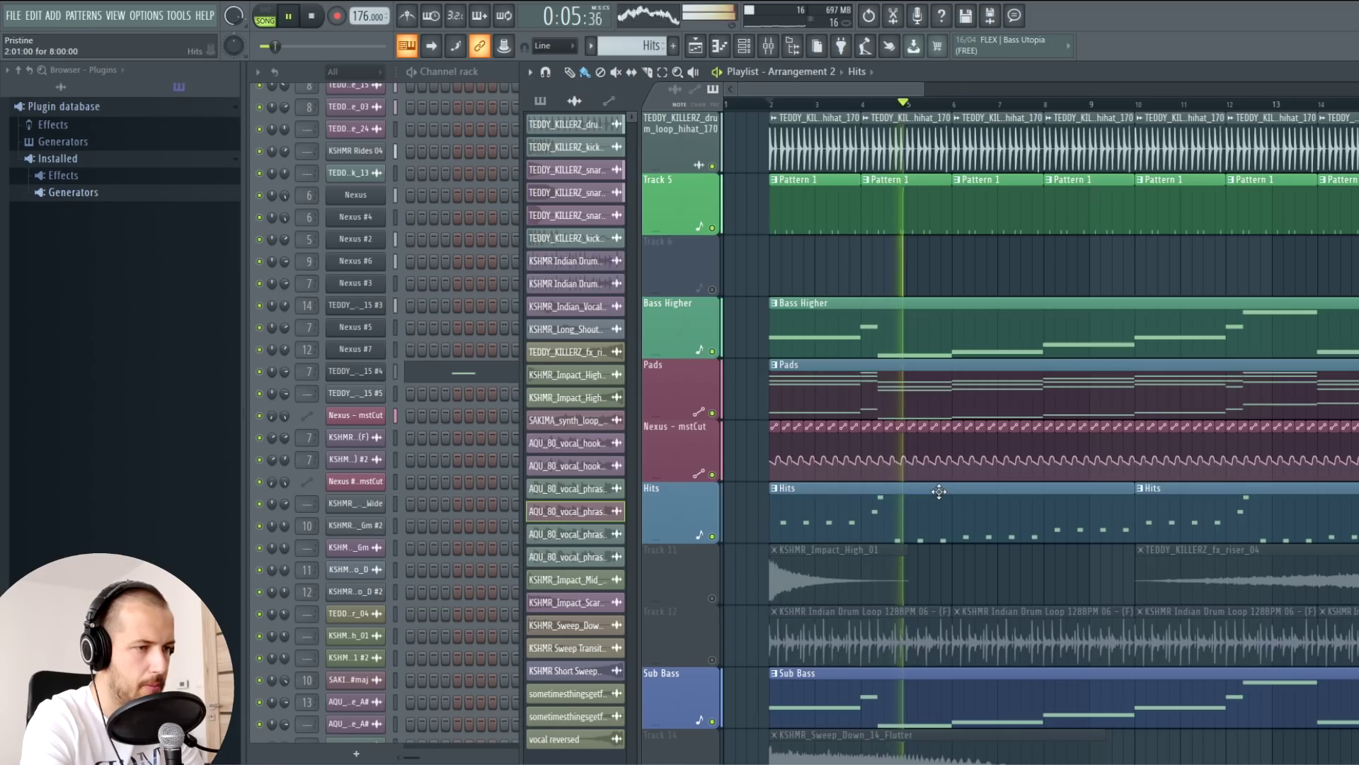
# Step: Unmute Tracks 11, 12 and 14 and play the impact, Indian drum loop and sweep with the other layers
pyautogui.click(725, 596)
pyautogui.scroll(-2, 809, 480)
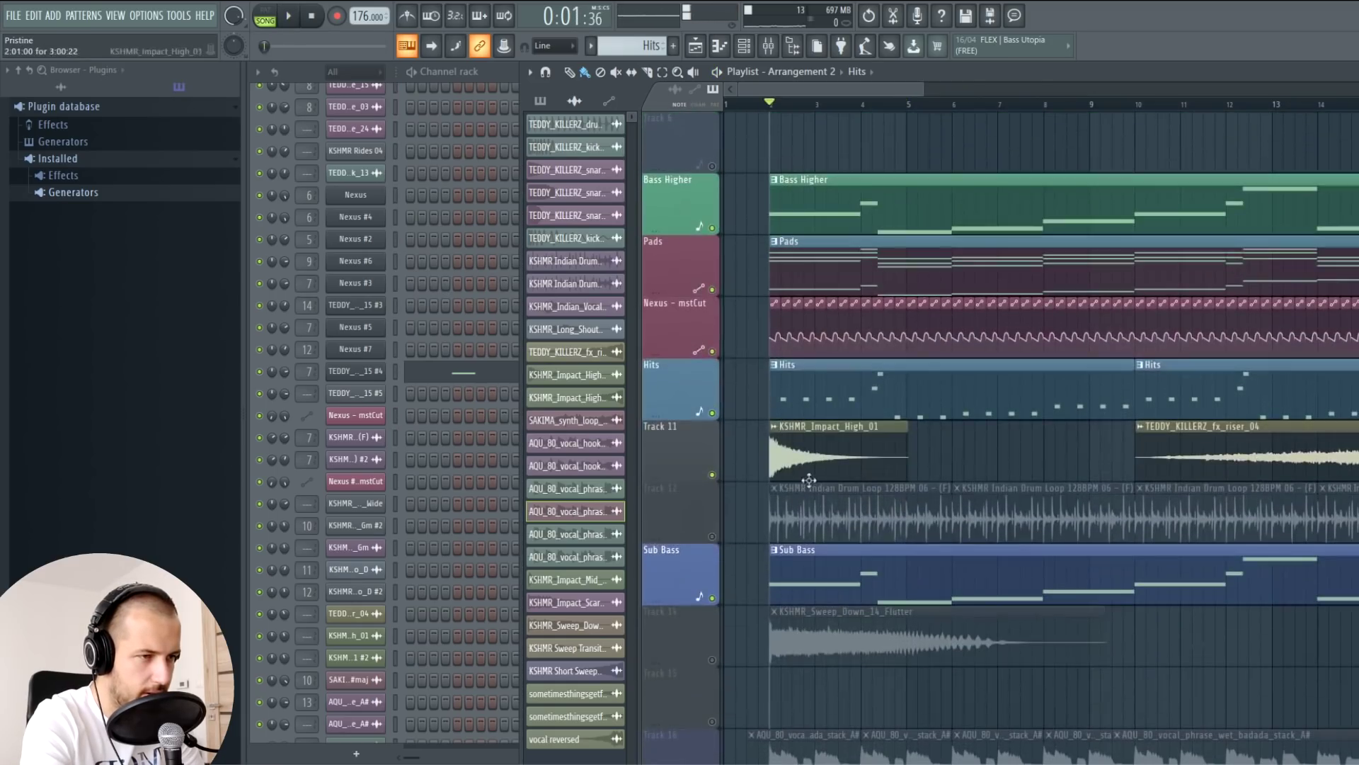
pyautogui.click(711, 536)
pyautogui.click(712, 659)
pyautogui.press('space')
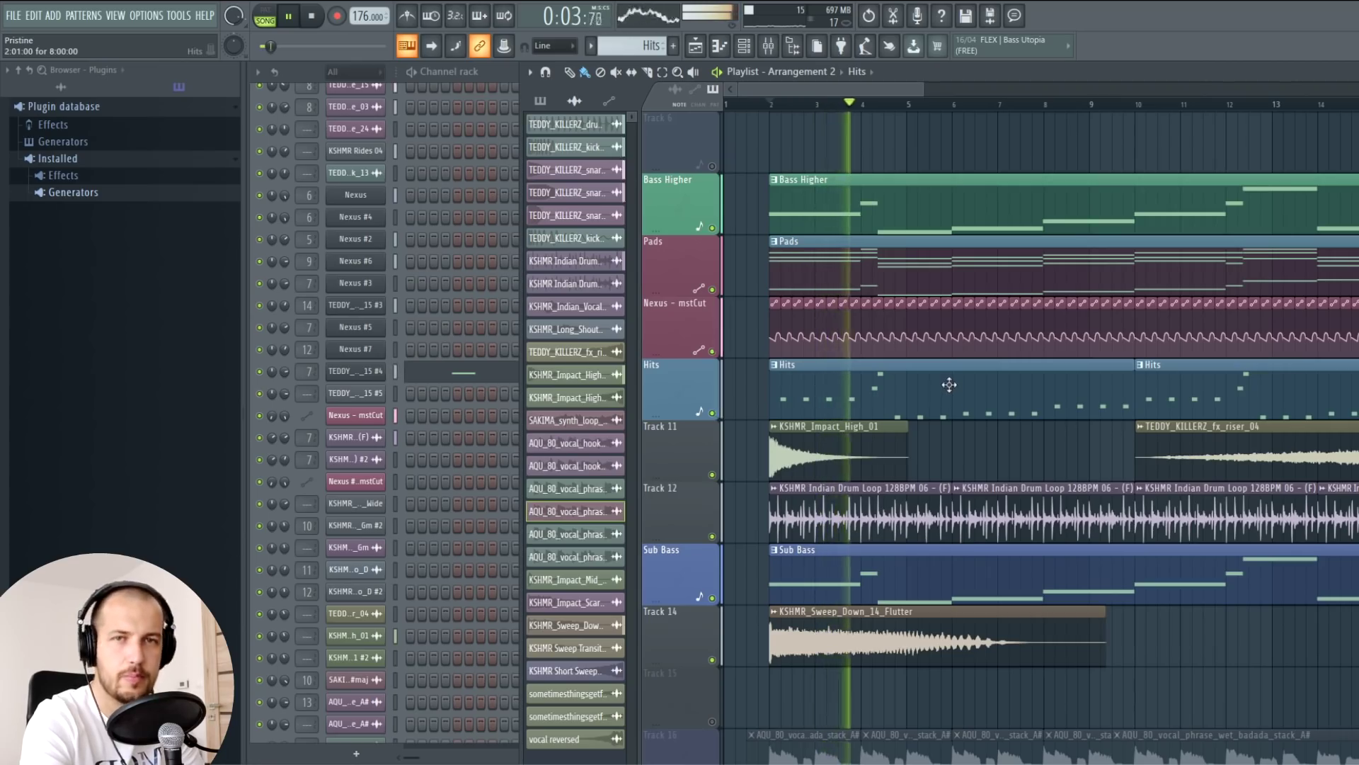
pyautogui.scroll(-2, 949, 384)
pyautogui.press('space')
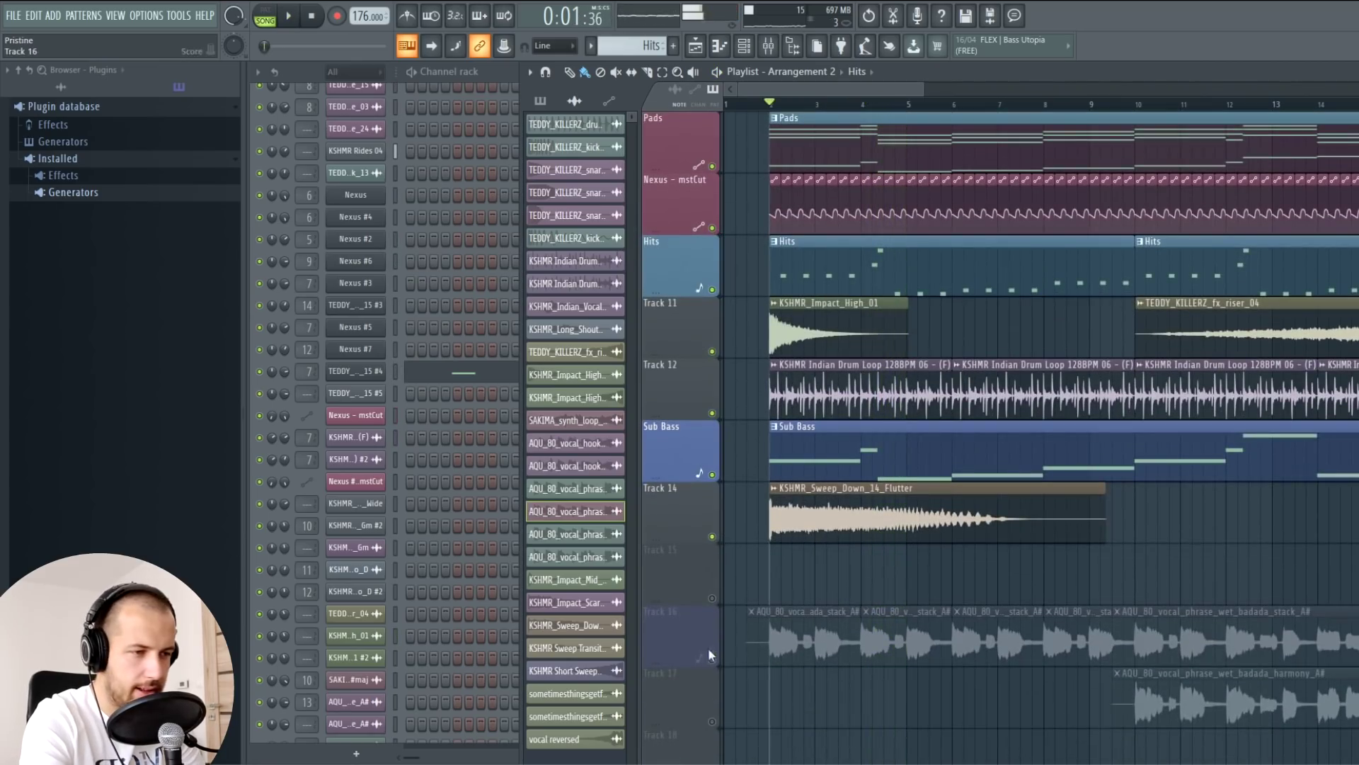
# Step: Unmute vocal Tracks 16 and 17 and play the vocal phrases with the rest of the arrangement
pyautogui.click(714, 658)
pyautogui.scroll(-2, 737, 623)
pyautogui.press('space')
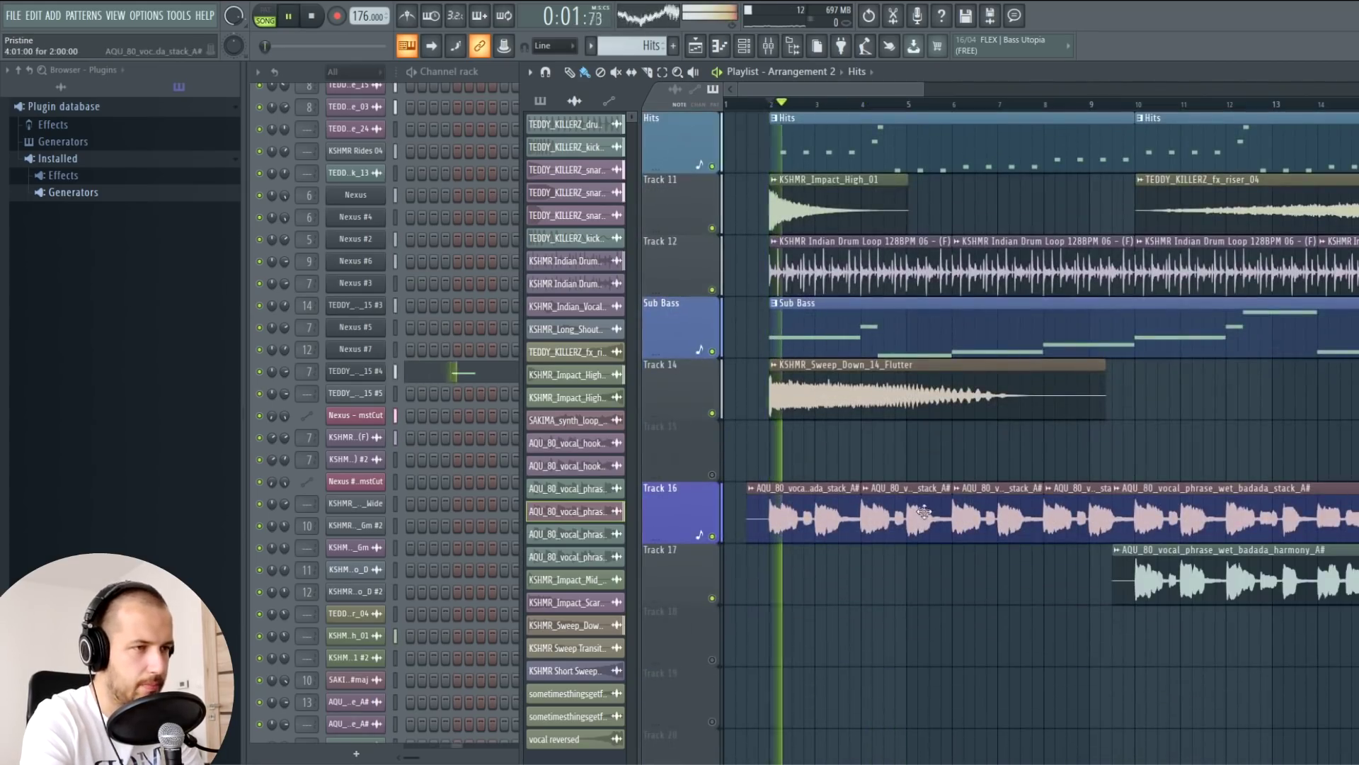
pyautogui.moveTo(924, 90); pyautogui.dragTo(1142, 92)
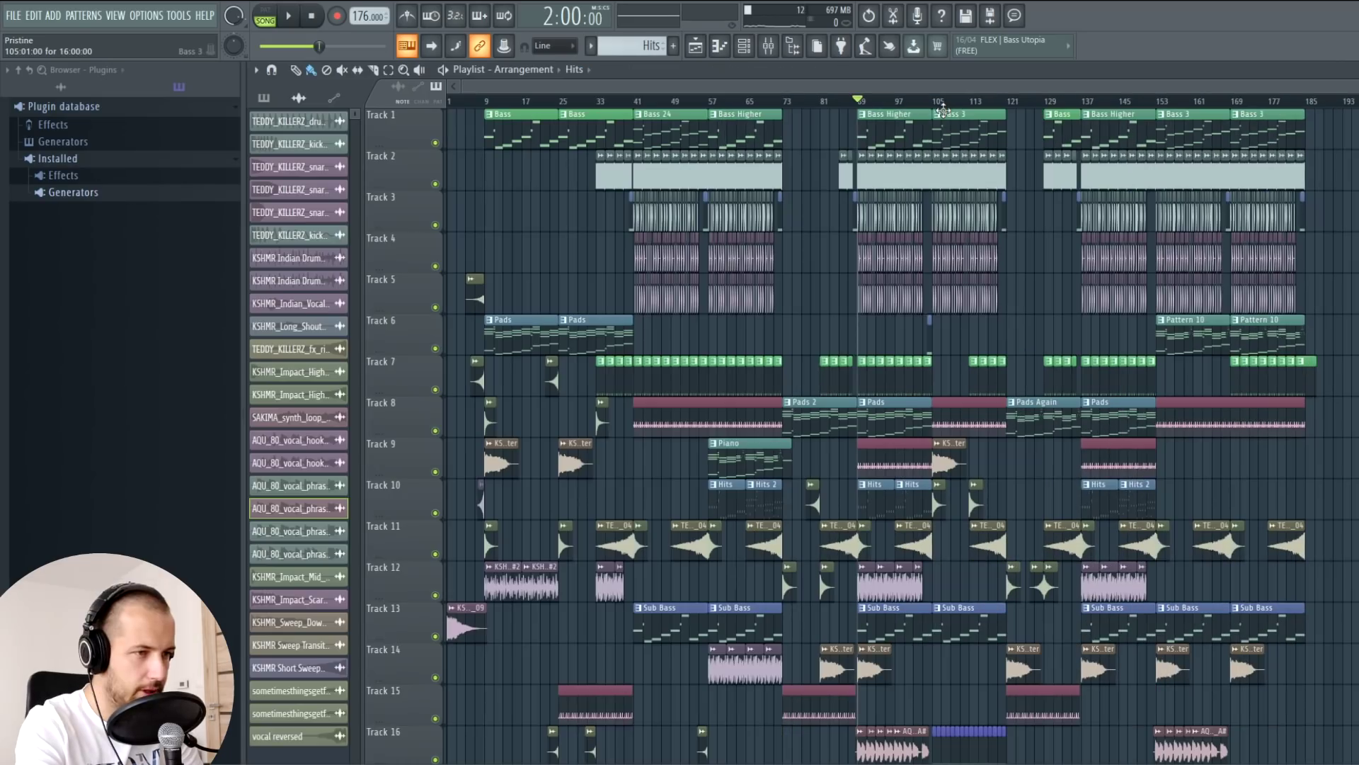
# Step: Open the Piano clip at bar 57 in the piano roll and play its short note run from bar 8
pyautogui.click(712, 103)
pyautogui.scroll(6, 711, 101)
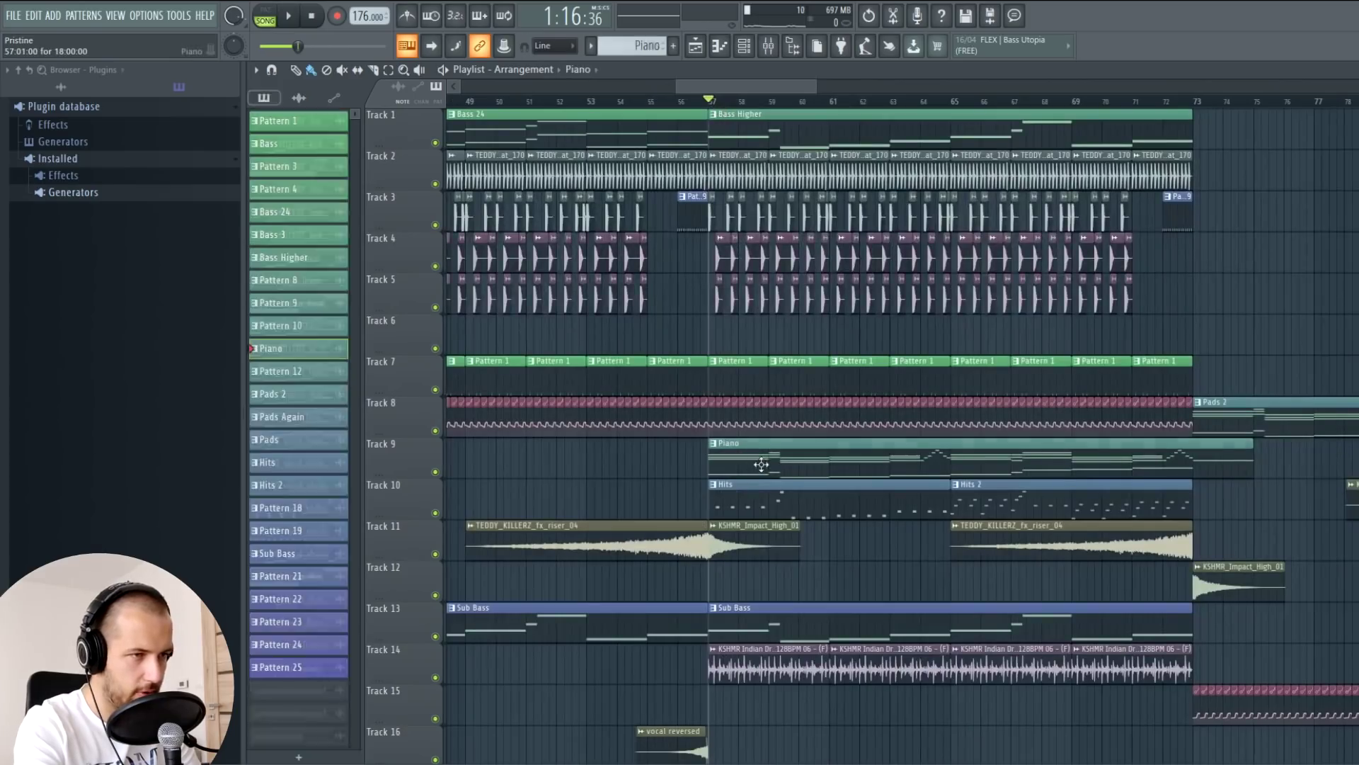
pyautogui.doubleClick(761, 464)
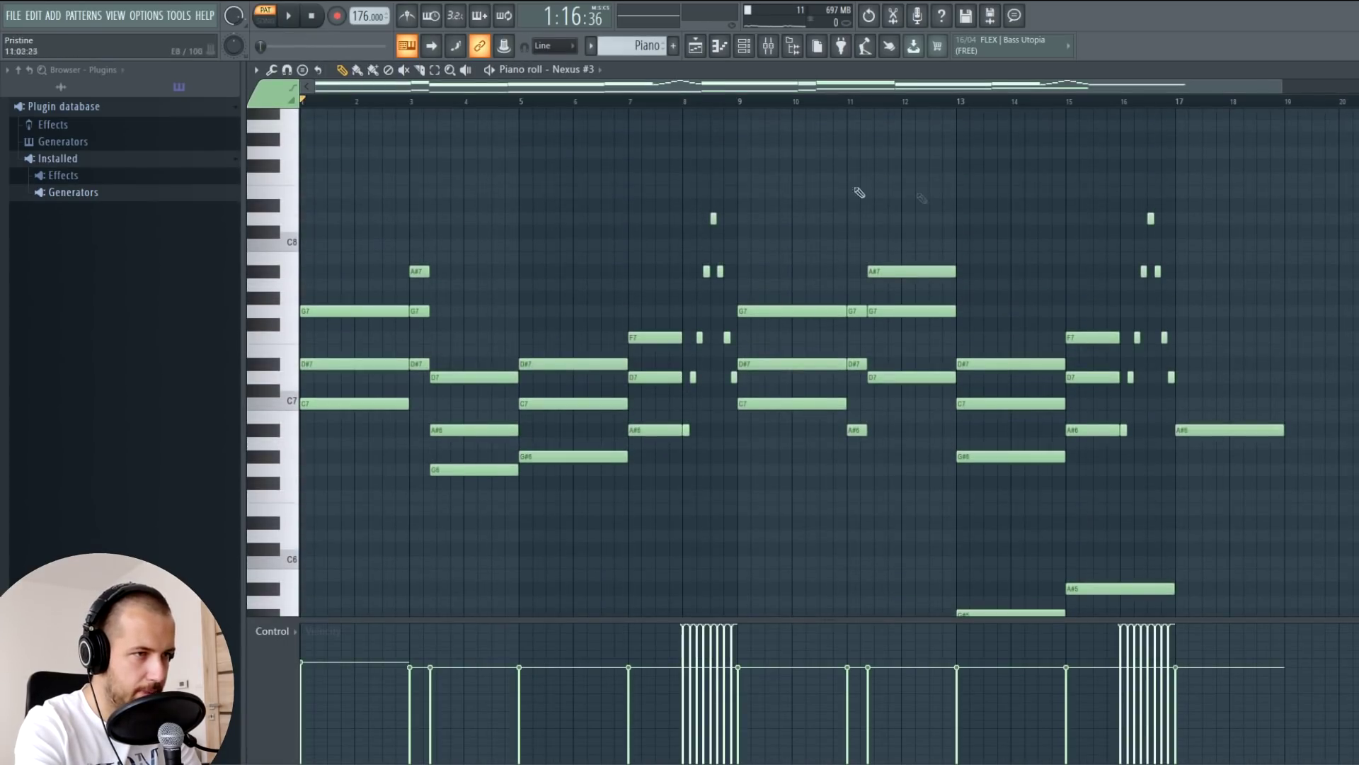
pyautogui.click(684, 102)
pyautogui.scroll(4, 708, 106)
pyautogui.press('space')
pyautogui.press('space')
# Step: Play the Piano pattern from its first bar, then return to the beginning of the full arrangement in the playlist
pyautogui.scroll(-5, 715, 107)
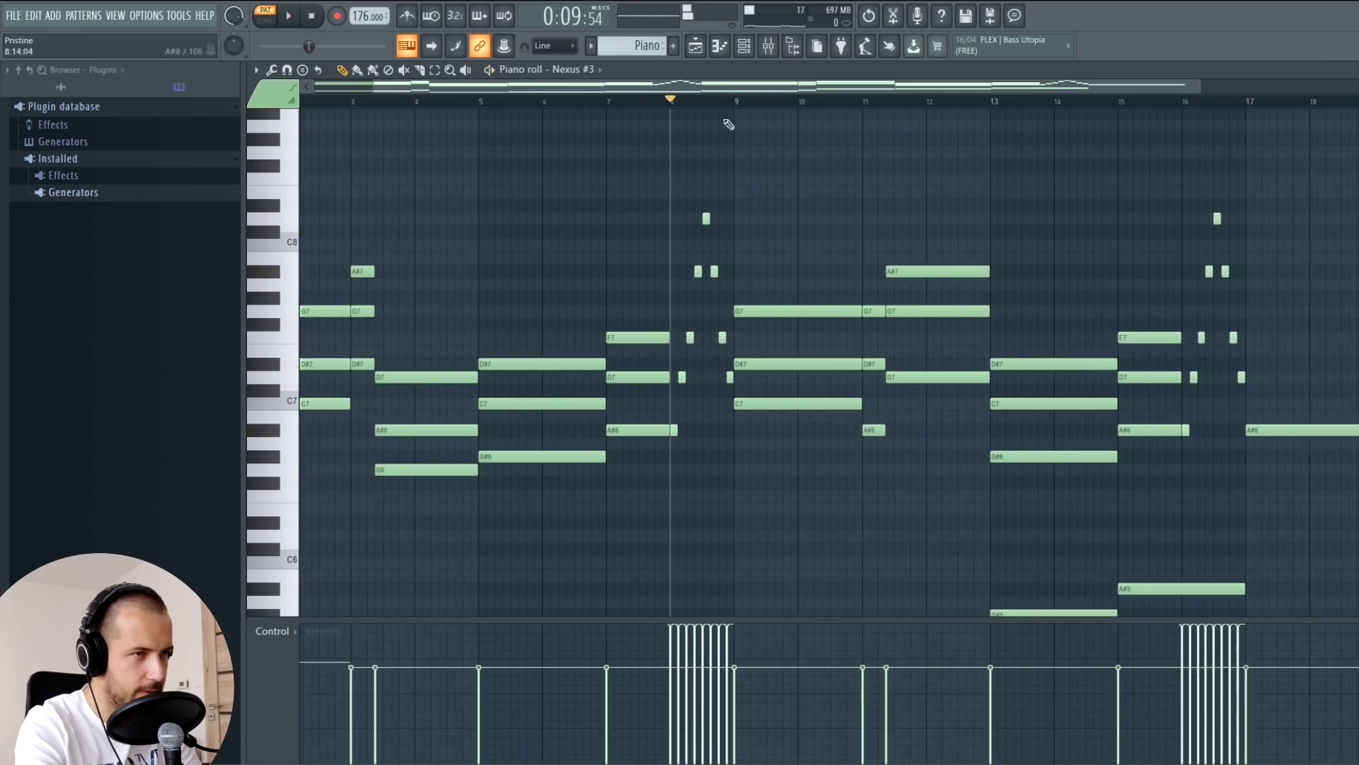
pyautogui.scroll(-4, 359, 212)
pyautogui.scroll(2, 657, 247)
pyautogui.click(448, 101)
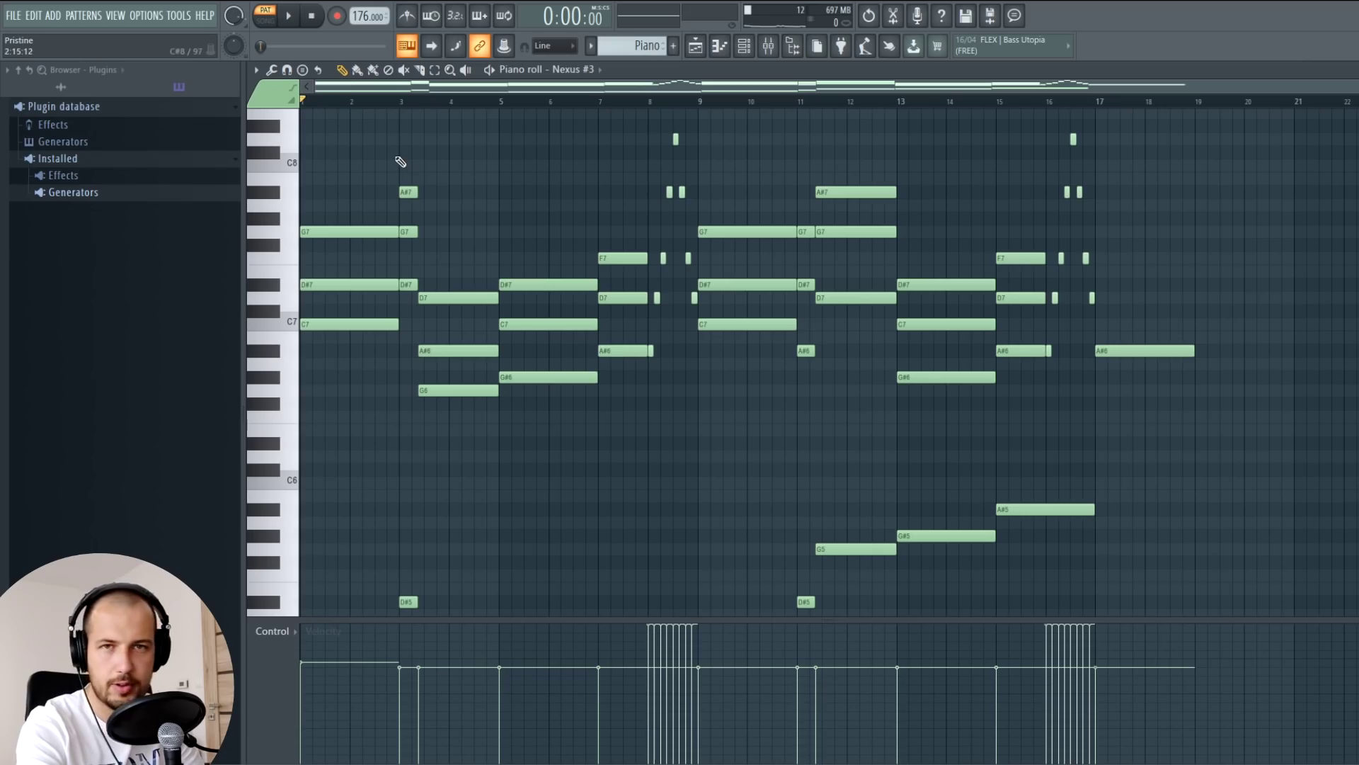
pyautogui.press('space')
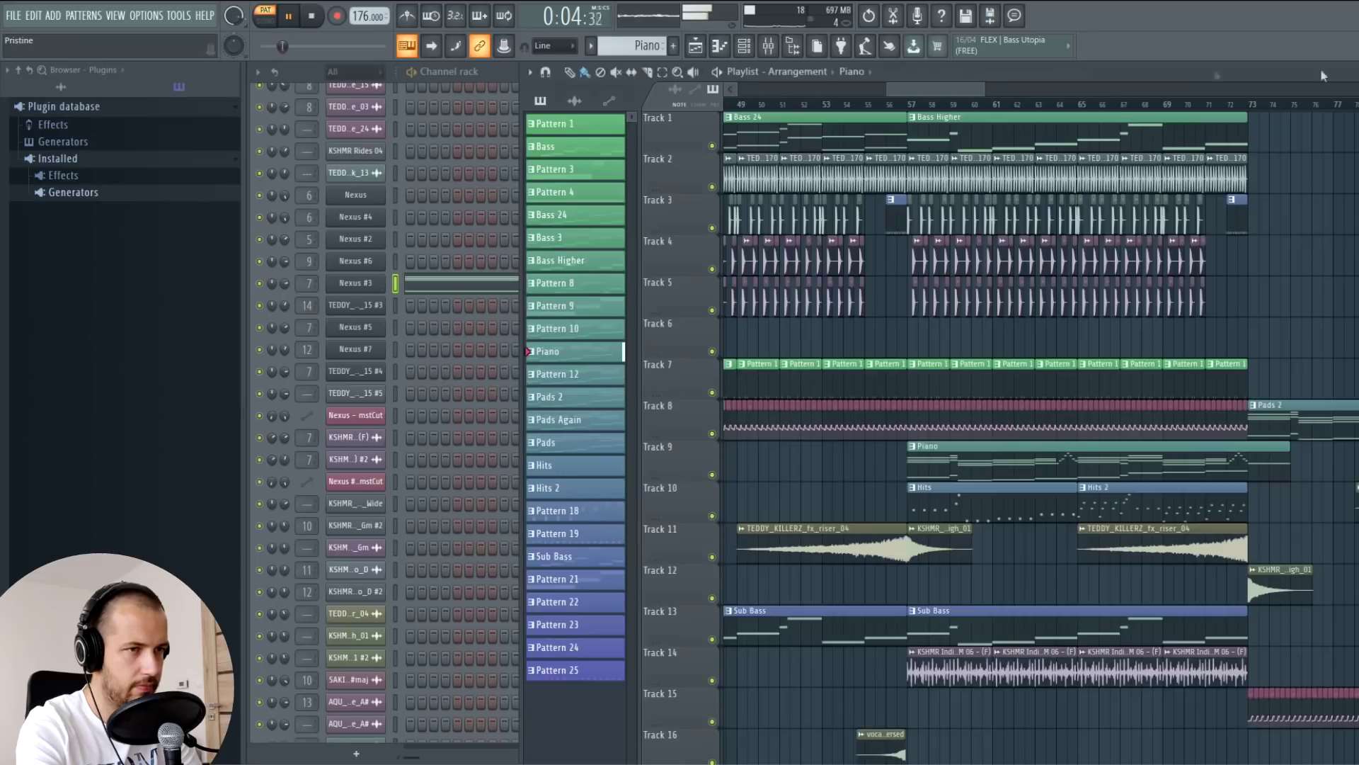
pyautogui.scroll(6, 768, 117)
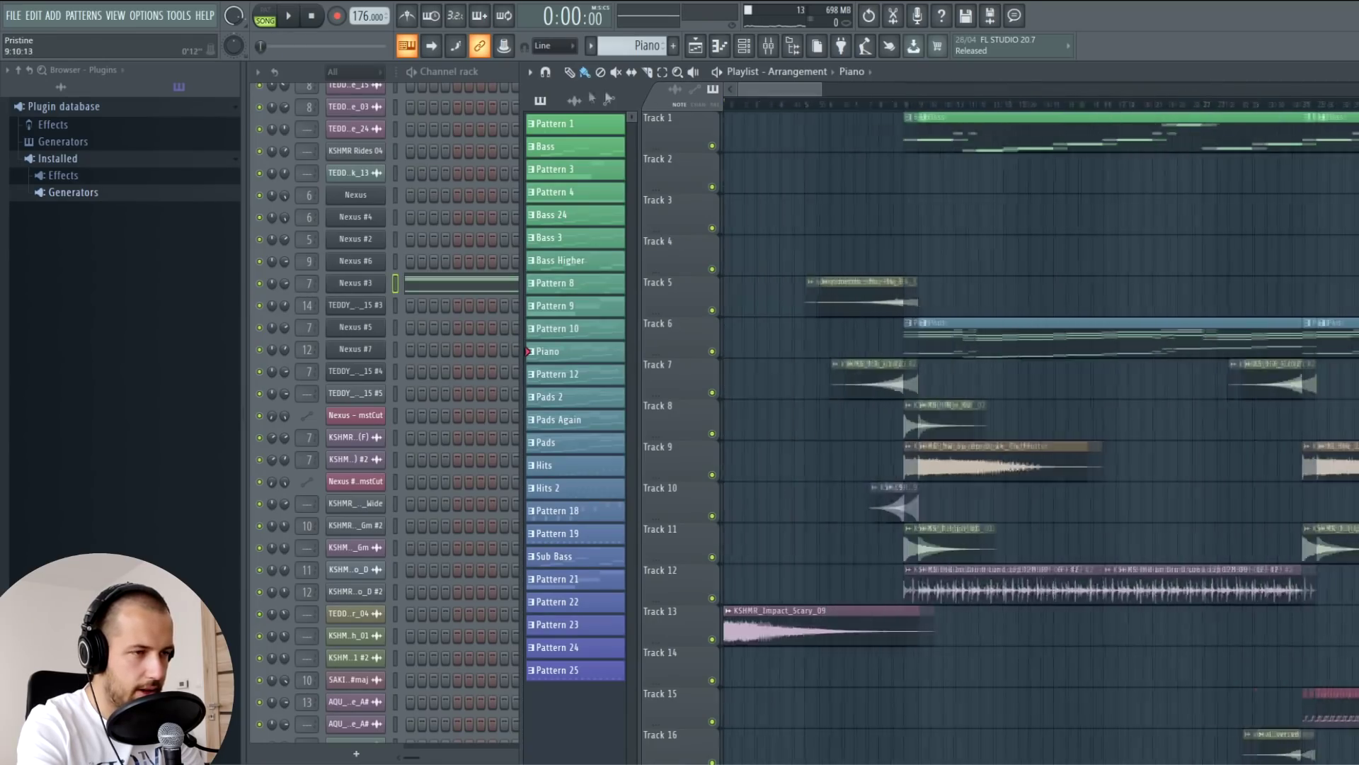
# Step: Play the intro from the beginning of the arrangement into the Bass and Pads section that starts at bar 9
pyautogui.scroll(-2, 873, 209)
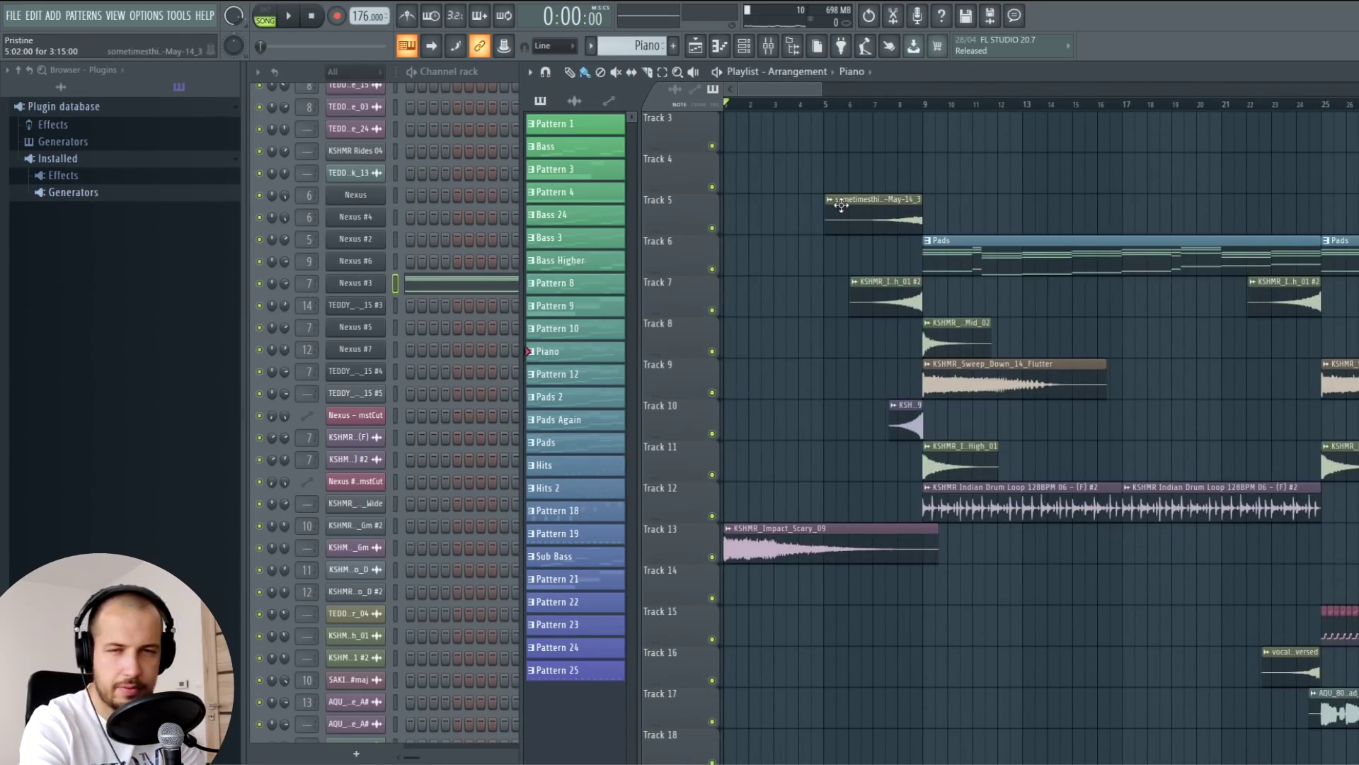
pyautogui.press('space')
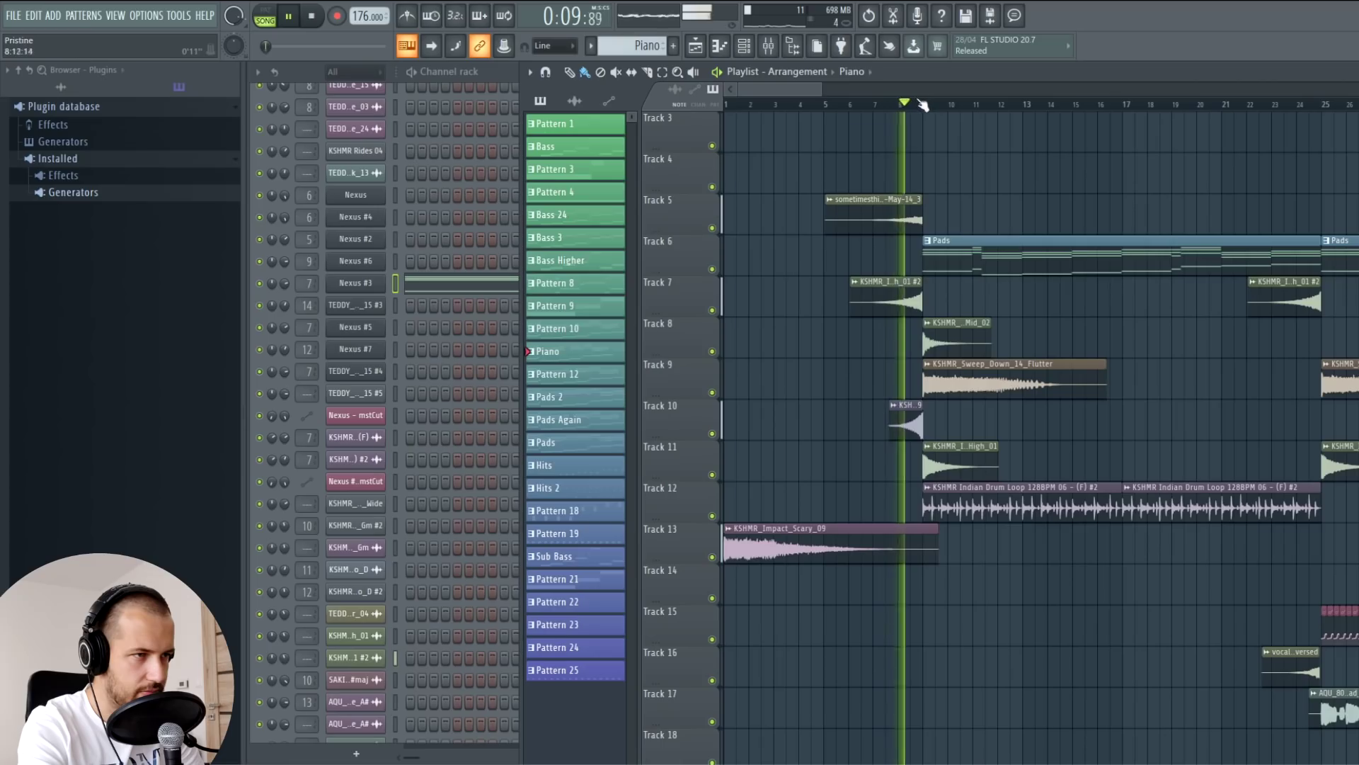
pyautogui.moveTo(802, 91); pyautogui.dragTo(824, 95)
pyautogui.scroll(2, 878, 150)
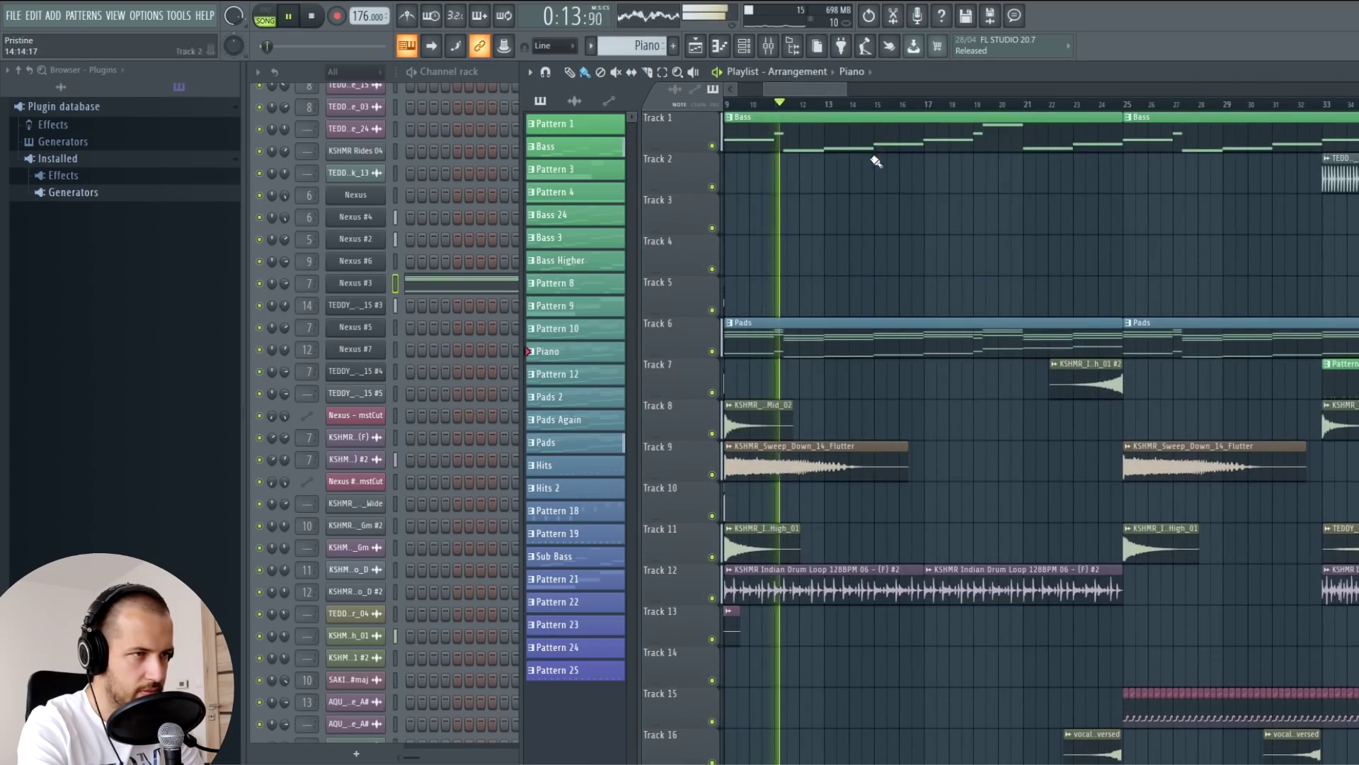
pyautogui.press('space')
# Step: Select the Bass clip and the Indian drum loop on Track 12, and set the playhead to bar 9
pyautogui.click(813, 135)
pyautogui.click(859, 585)
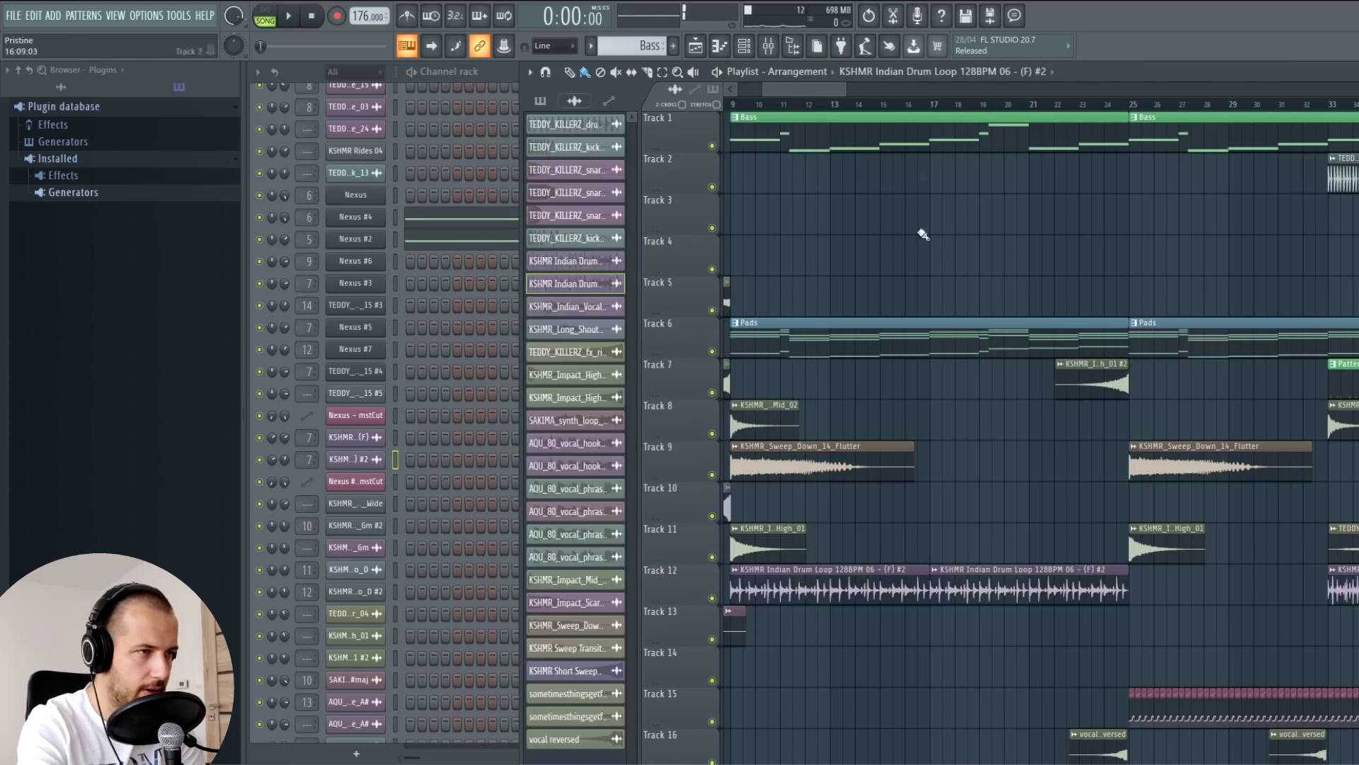
pyautogui.moveTo(1022, 106); pyautogui.dragTo(723, 234)
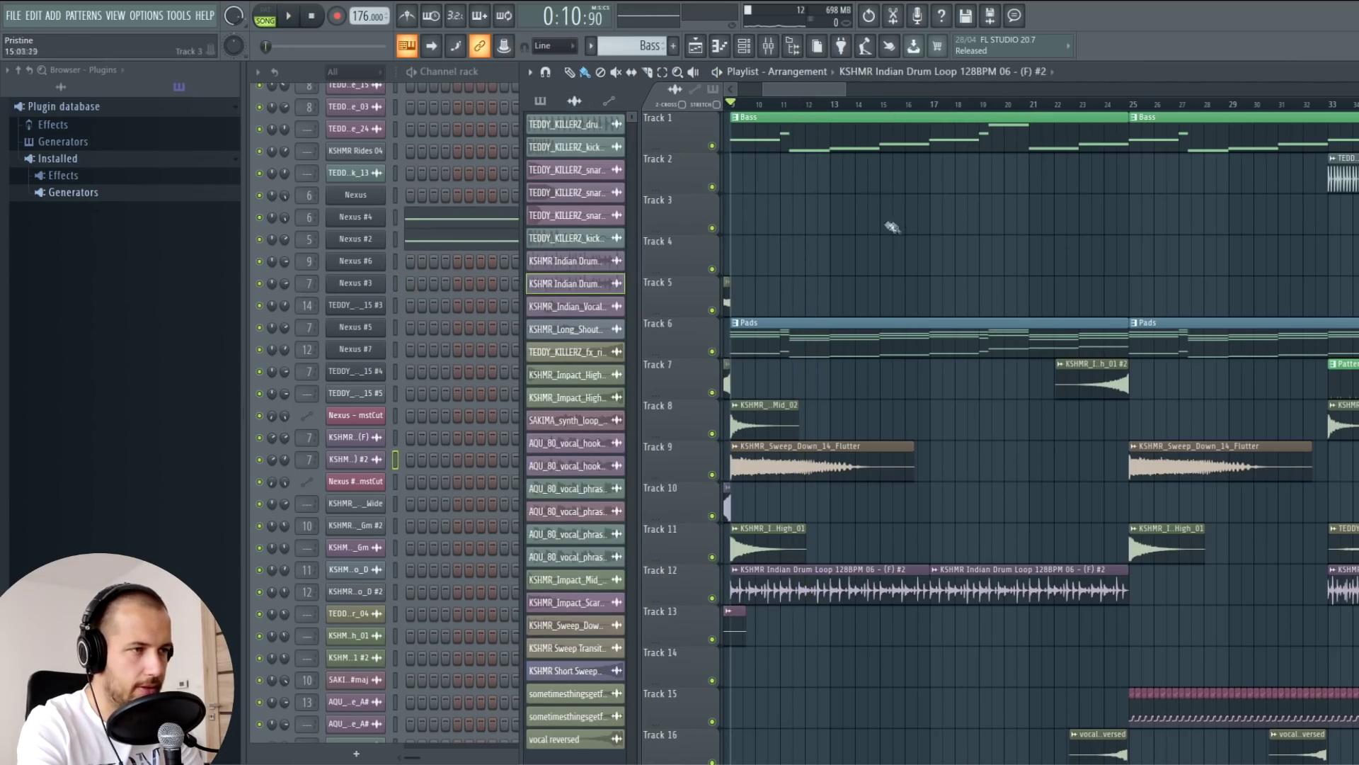
# Step: Play the start of the vocal section from bar 25 while viewing its vocal and effect tracks
pyautogui.click(1133, 106)
pyautogui.moveTo(821, 89); pyautogui.dragTo(906, 92)
pyautogui.scroll(-6, 912, 188)
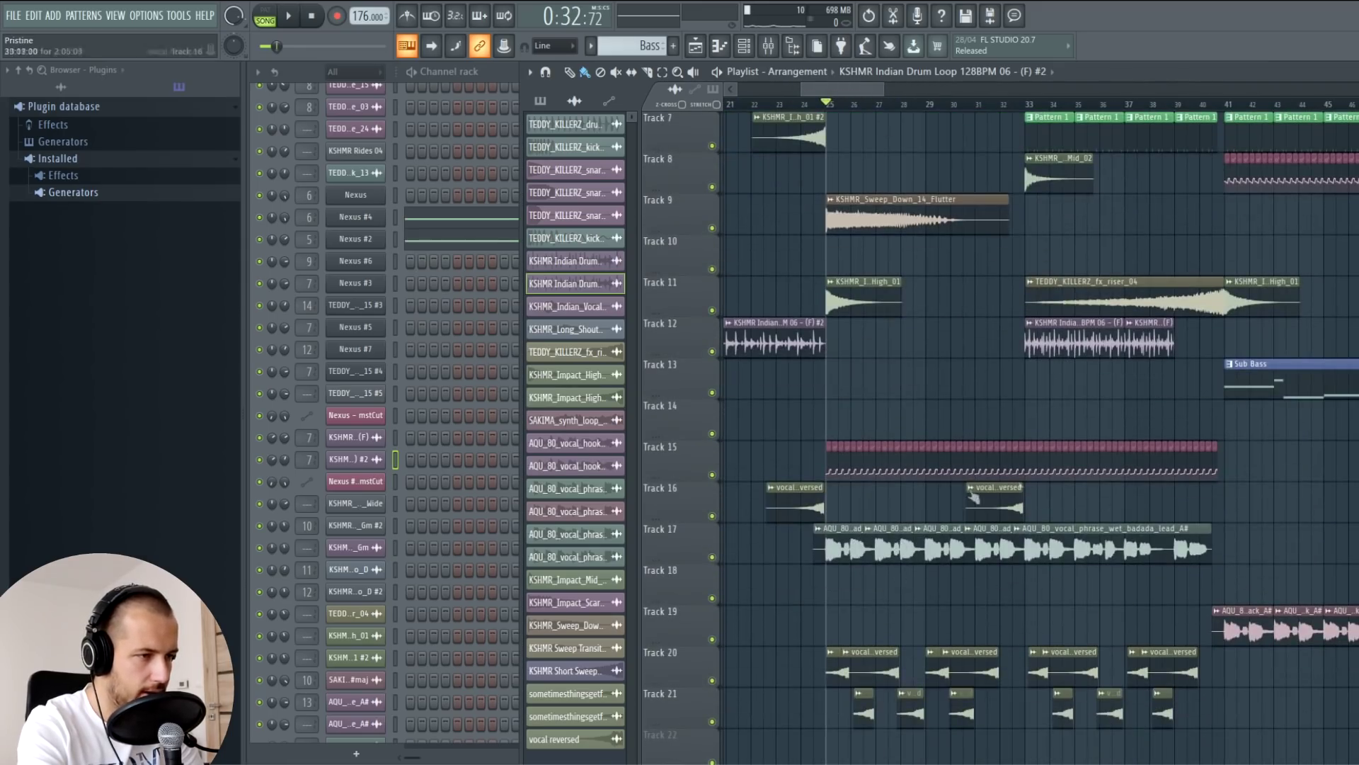
pyautogui.press('space')
pyautogui.scroll(5, 840, 227)
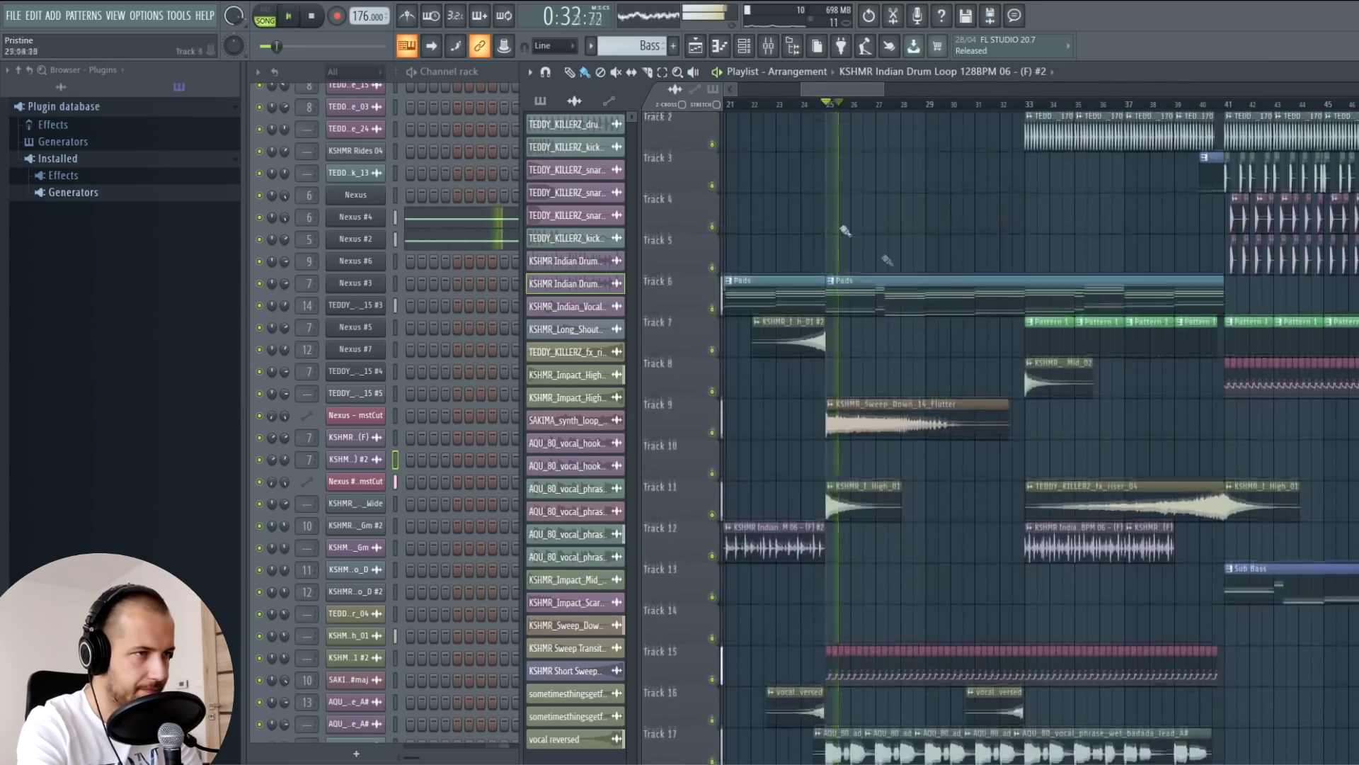
# Step: Solo Tracks 7, 9 and 11 around bar 25 to isolate the reversed impact, downward sweep and high impact
pyautogui.click(803, 107)
pyautogui.press('space')
pyautogui.keyDown('ctrl'); pyautogui.scroll(4, 824, 335); pyautogui.keyUp('ctrl')
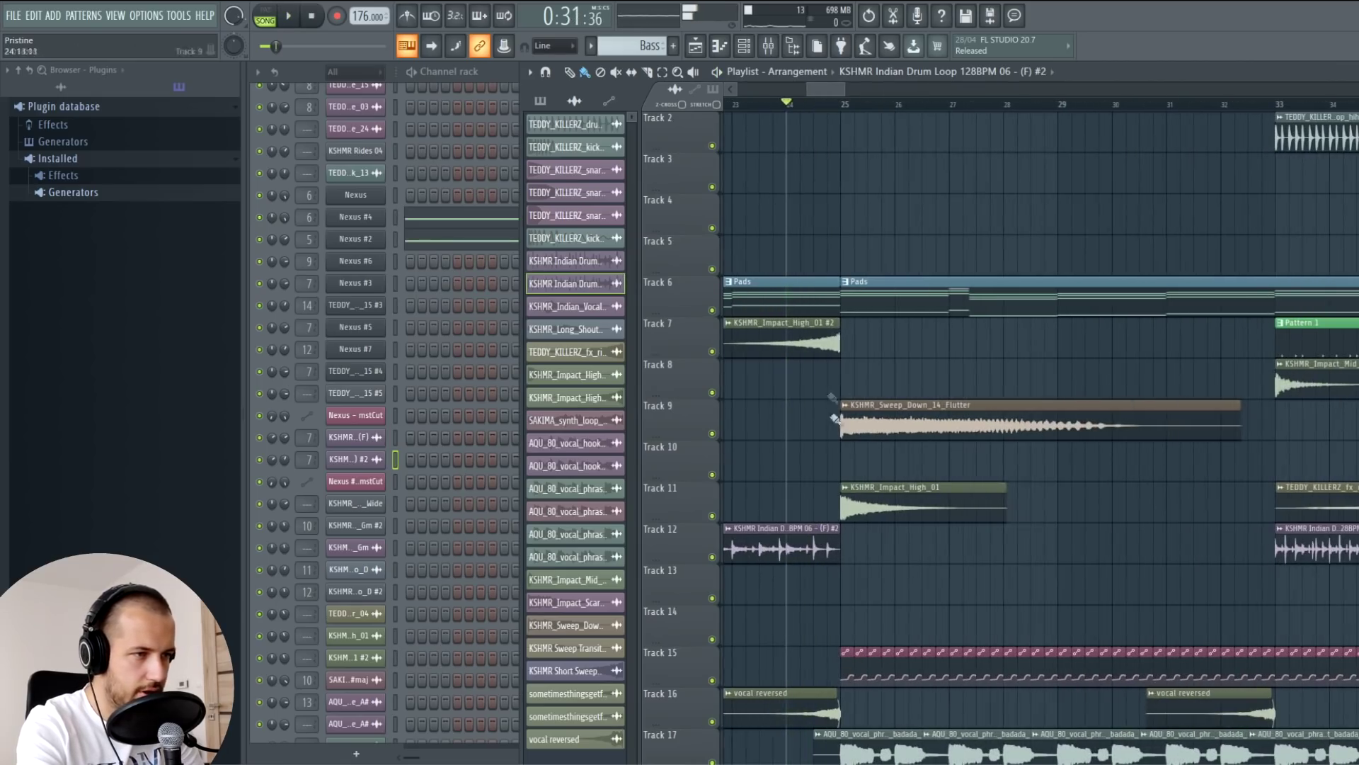
pyautogui.click(788, 320)
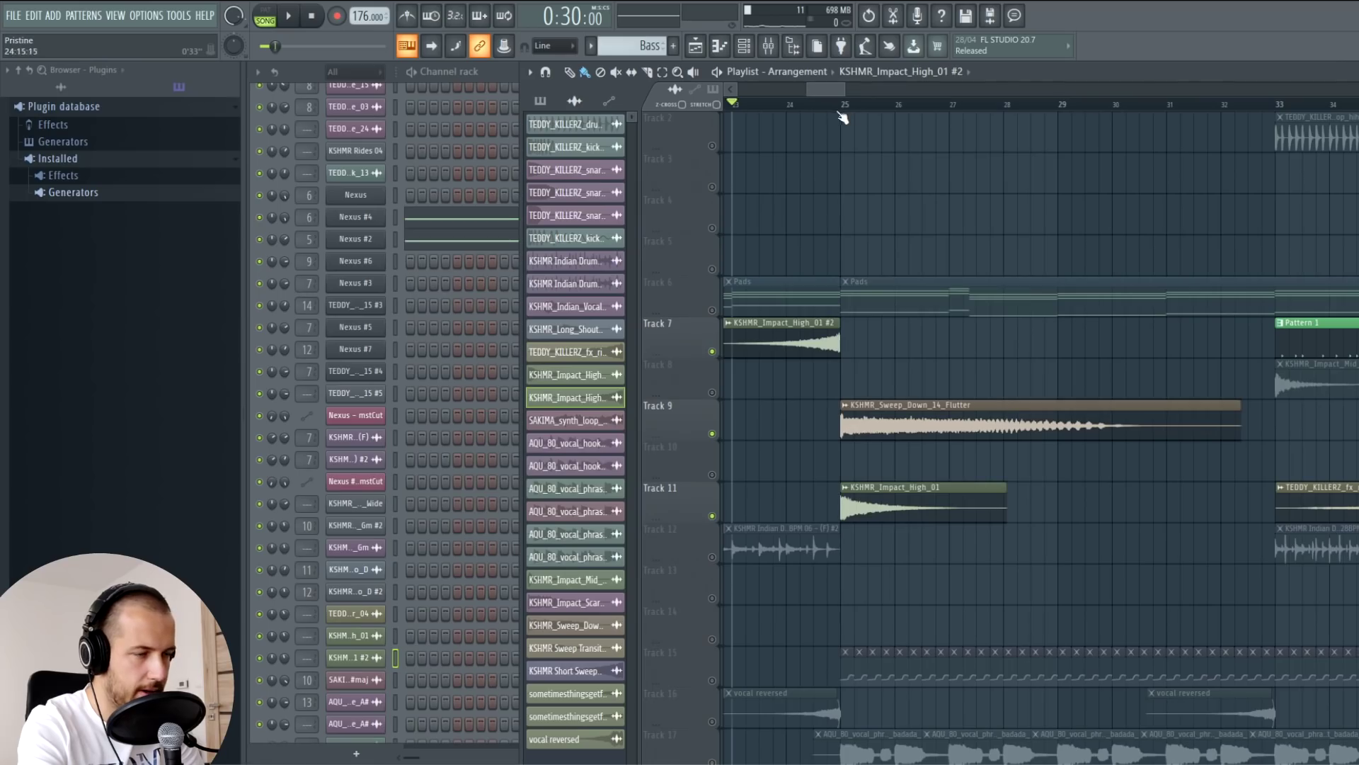
# Step: Restore all tracks and play the transition into bar 25 with the full set of layers
pyautogui.keyDown('ctrl'); pyautogui.scroll(-3, 857, 149); pyautogui.keyUp('ctrl')
pyautogui.hscroll(-6, 857, 100)
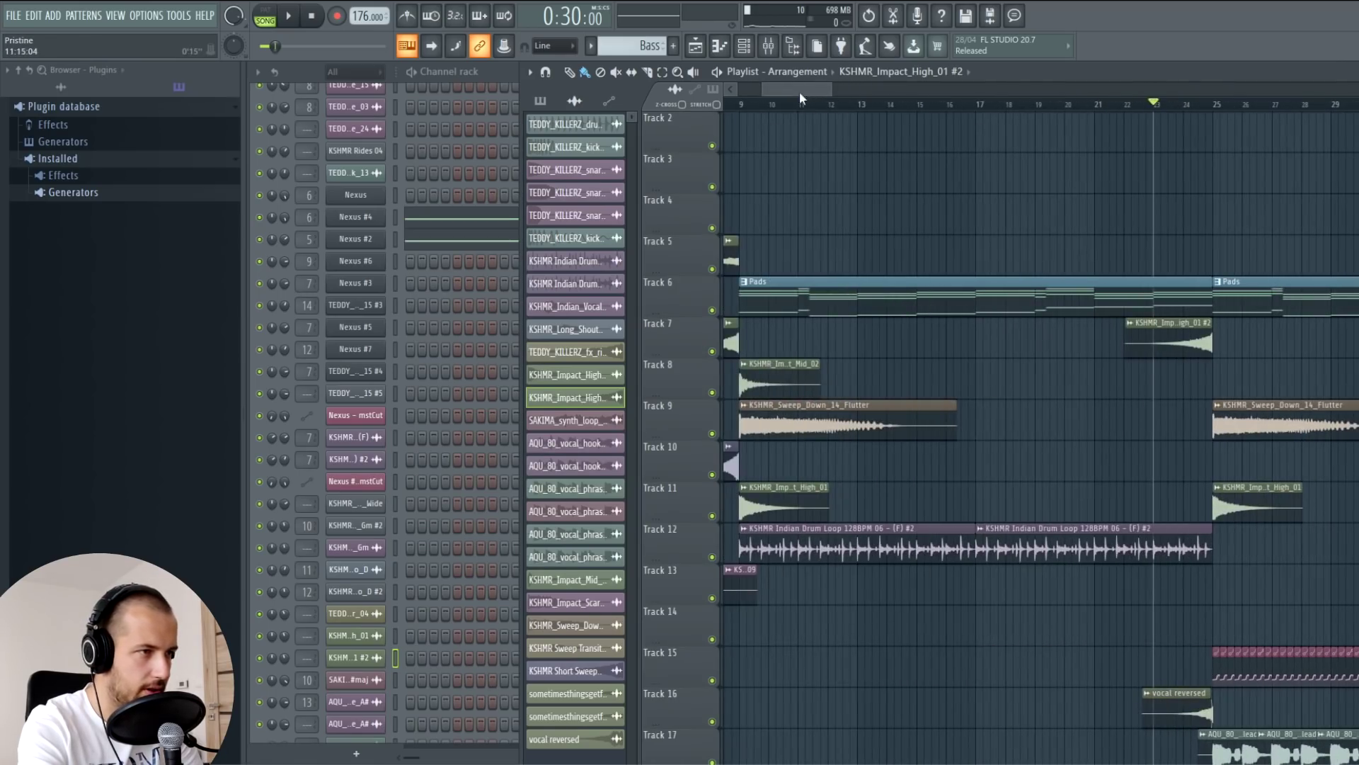
pyautogui.moveTo(800, 91); pyautogui.dragTo(830, 91)
pyautogui.press('space')
pyautogui.scroll(-3, 959, 174)
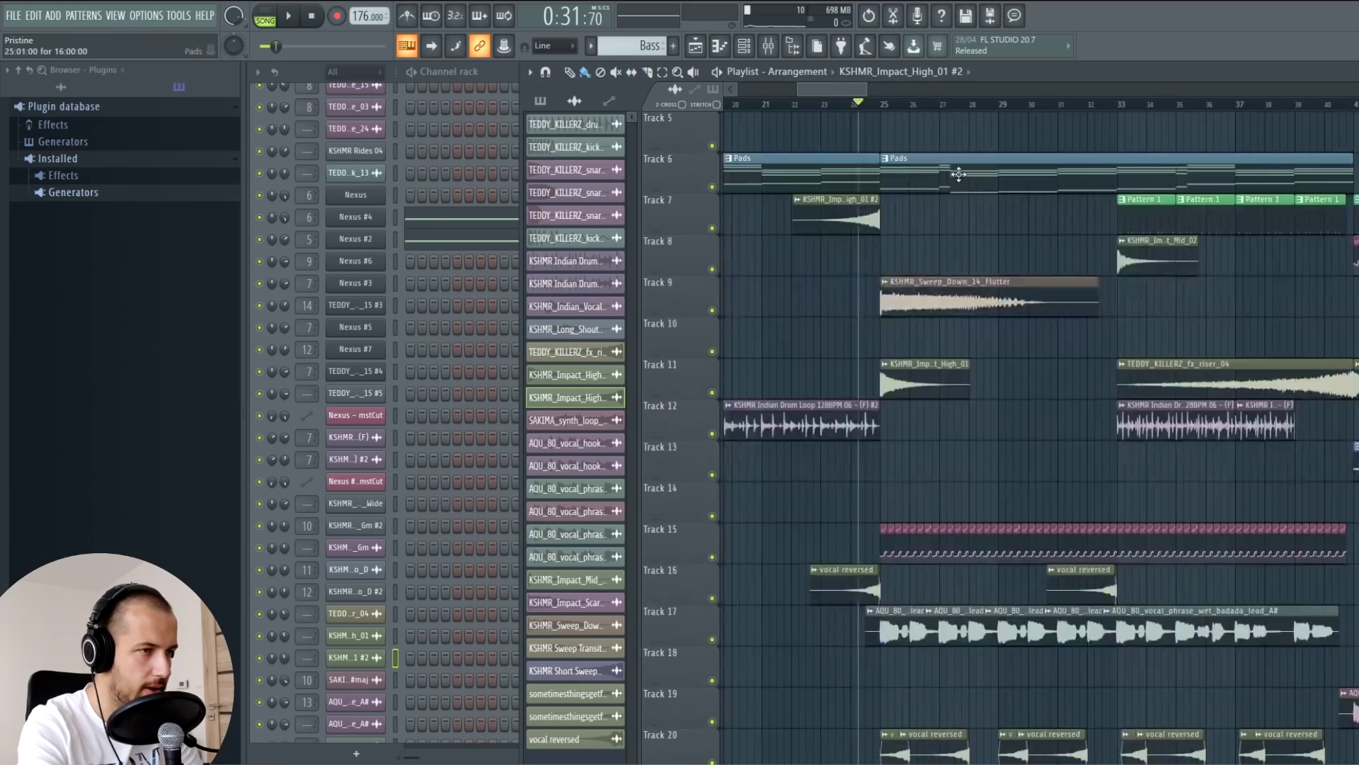
pyautogui.moveTo(837, 91); pyautogui.dragTo(855, 95)
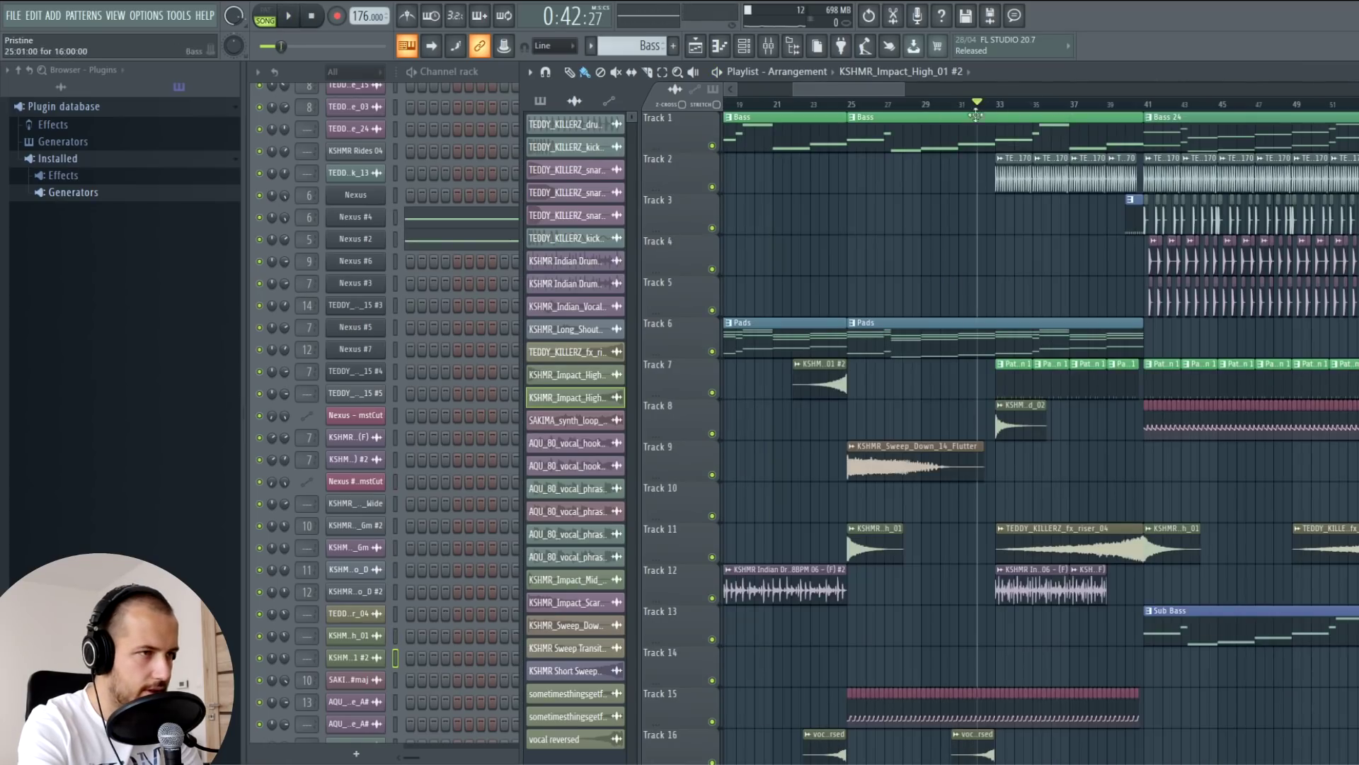
# Step: Play the build-up from bar 31 through the hi-hats, riser and drum loop to the drop at bar 41
pyautogui.click(959, 106)
pyautogui.scroll(-3, 1048, 287)
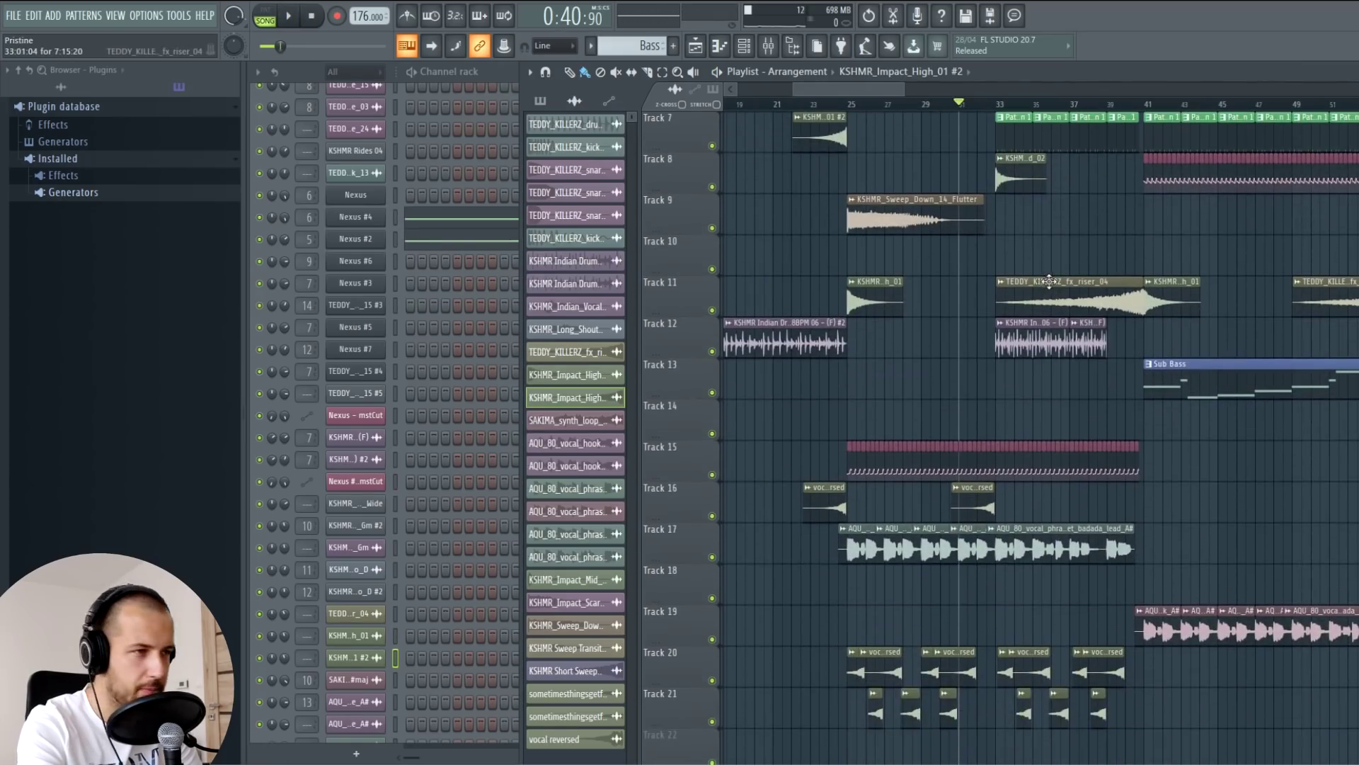
pyautogui.scroll(3, 1048, 281)
pyautogui.press('space')
pyautogui.moveTo(868, 88); pyautogui.dragTo(888, 95)
pyautogui.scroll(-4, 1019, 260)
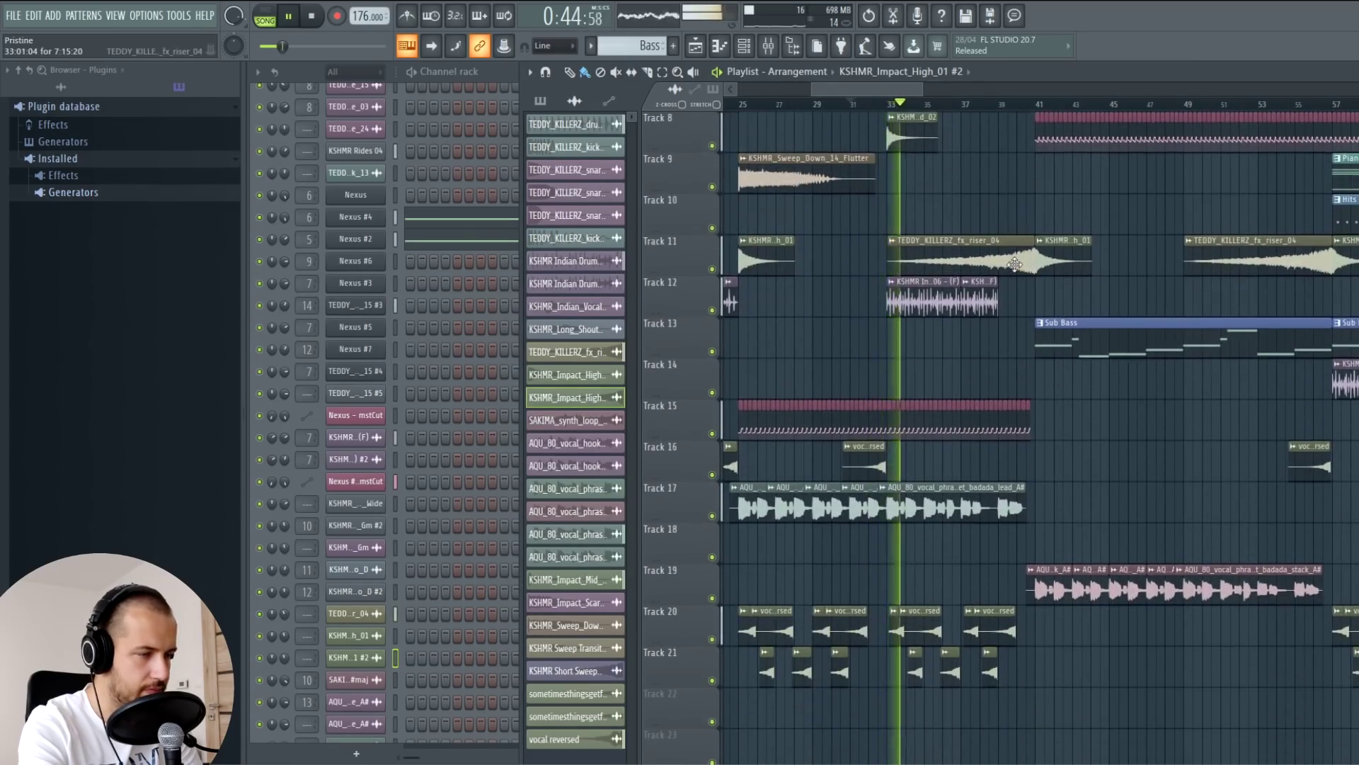
pyautogui.scroll(7, 1016, 269)
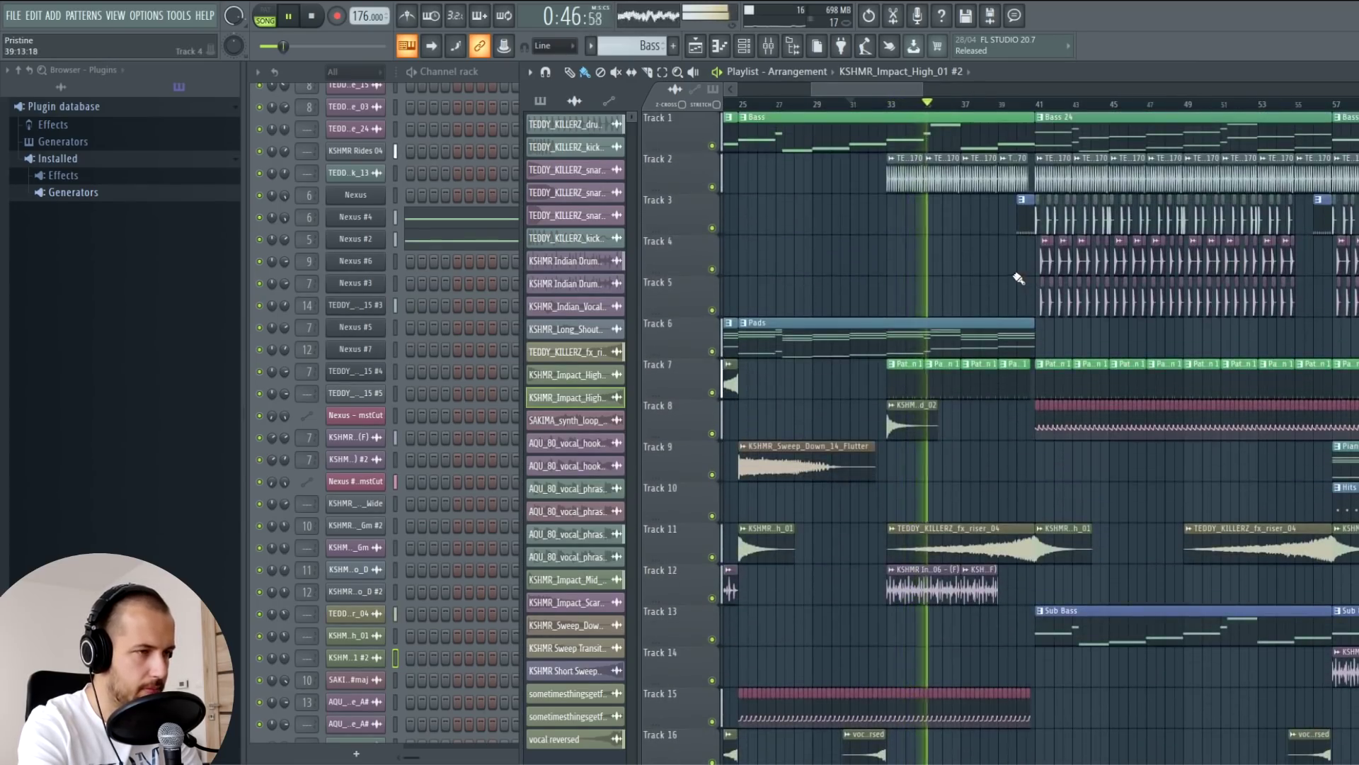
pyautogui.scroll(-5, 1018, 278)
pyautogui.scroll(5, 1032, 312)
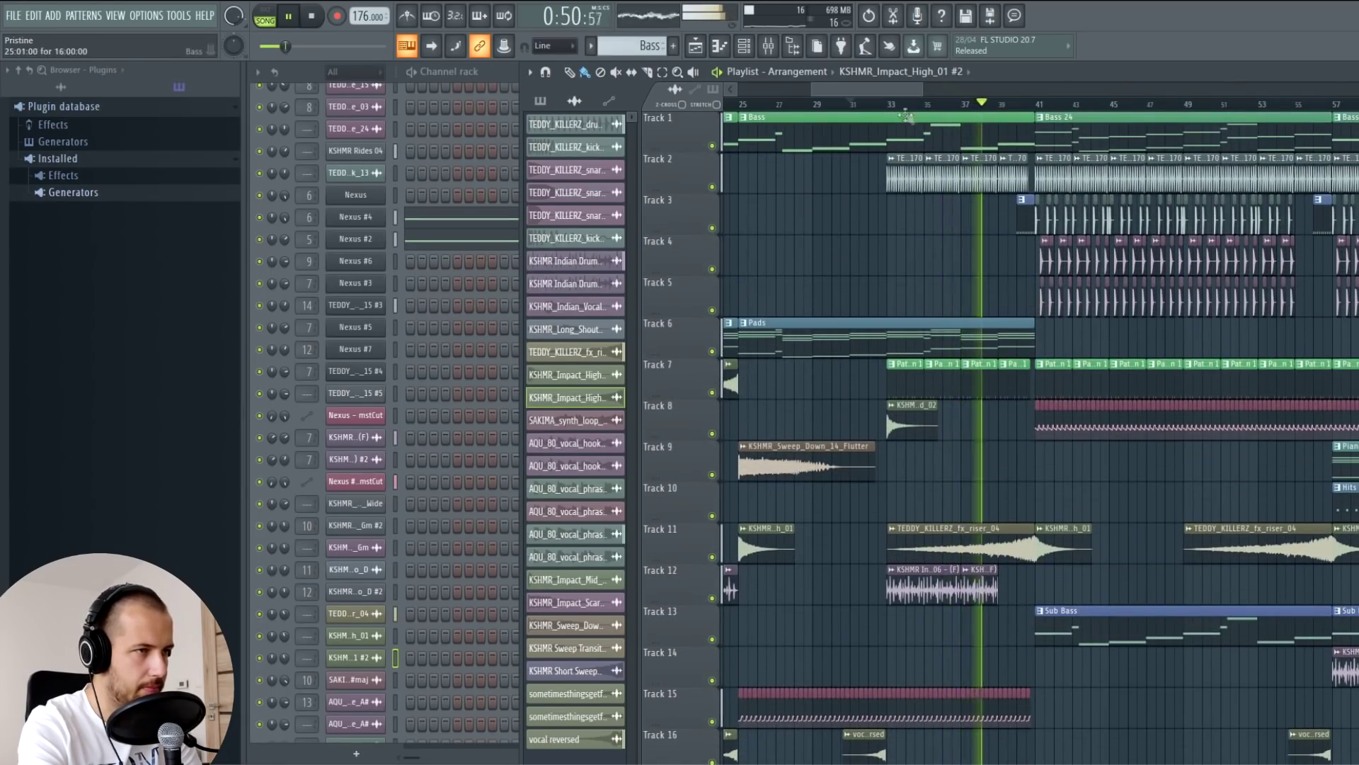
pyautogui.moveTo(890, 88); pyautogui.dragTo(916, 93)
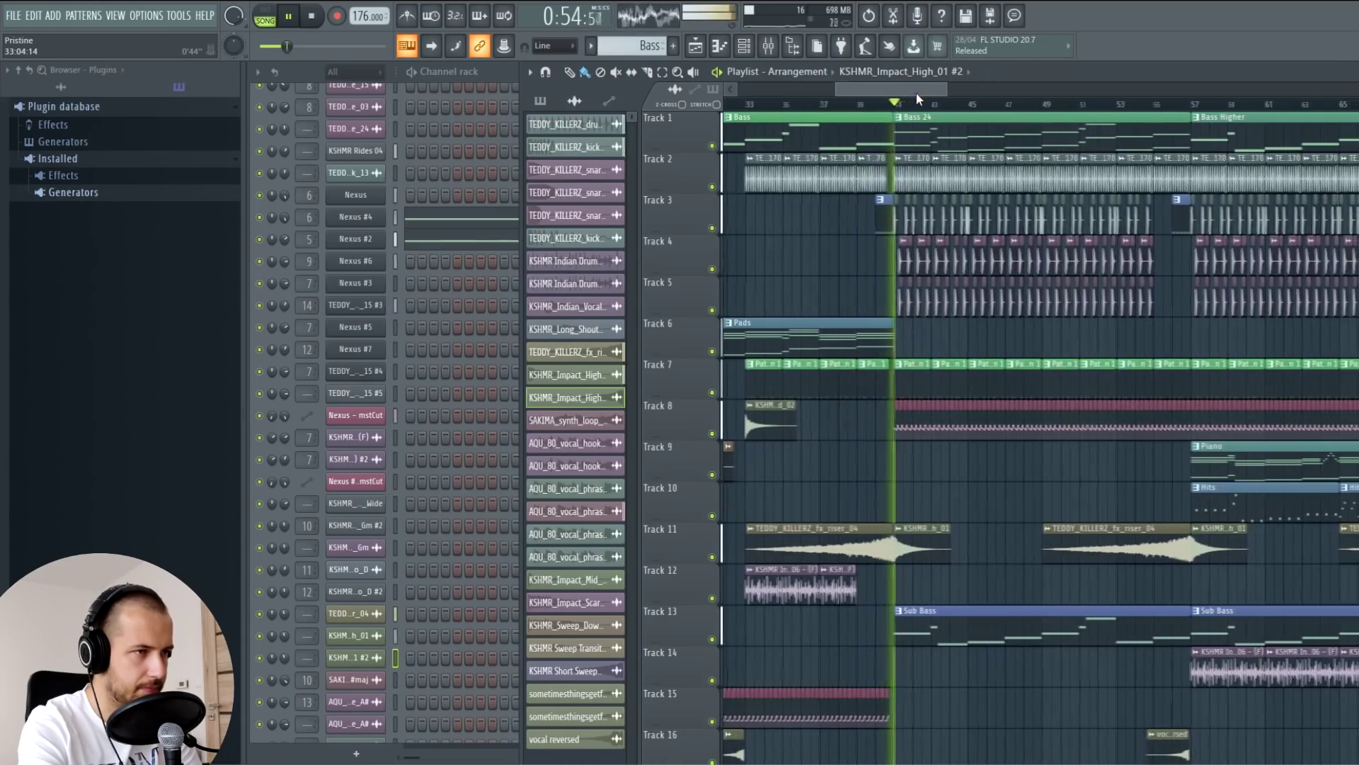
pyautogui.press('space')
# Step: From bar 40, play the Pattern 19 fill on Track 3 alone and the riser on Track 11 alone
pyautogui.click(915, 105)
pyautogui.scroll(5, 917, 105)
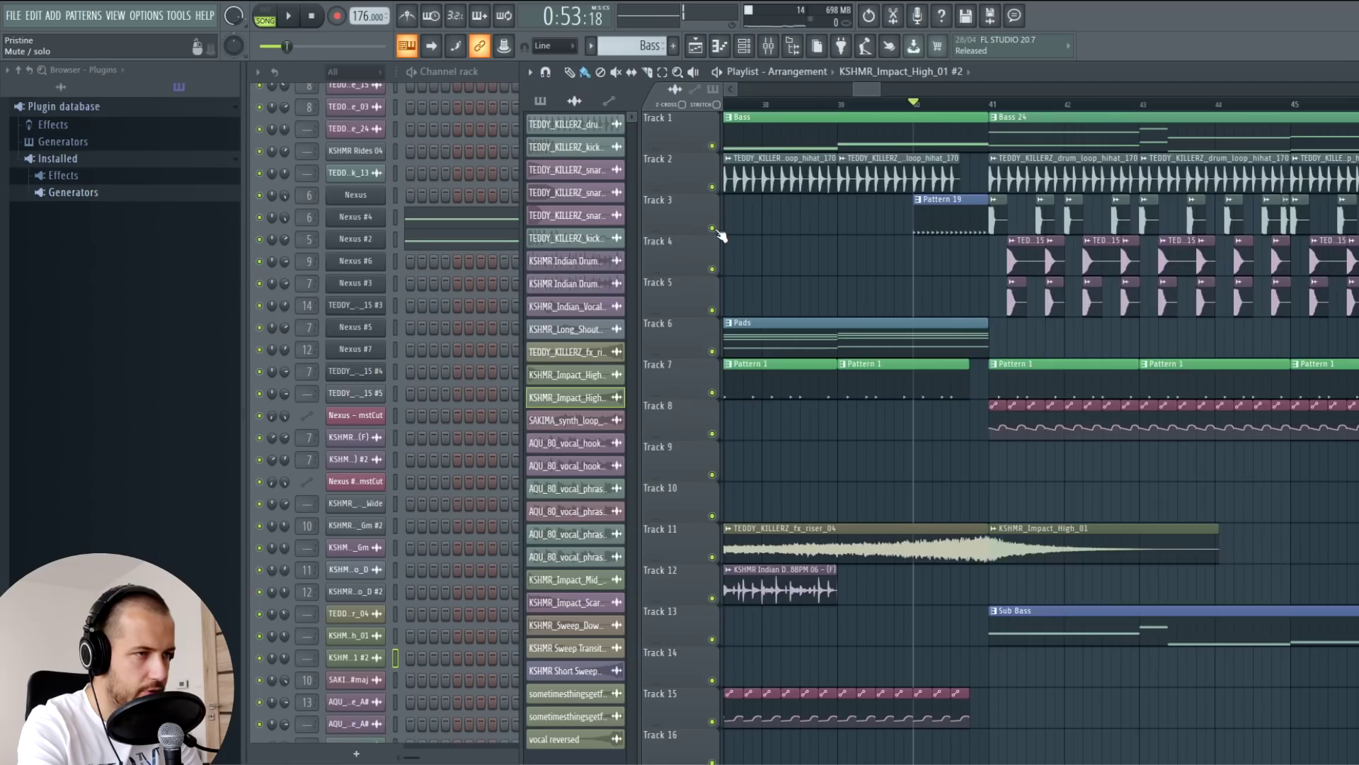
pyautogui.press('space')
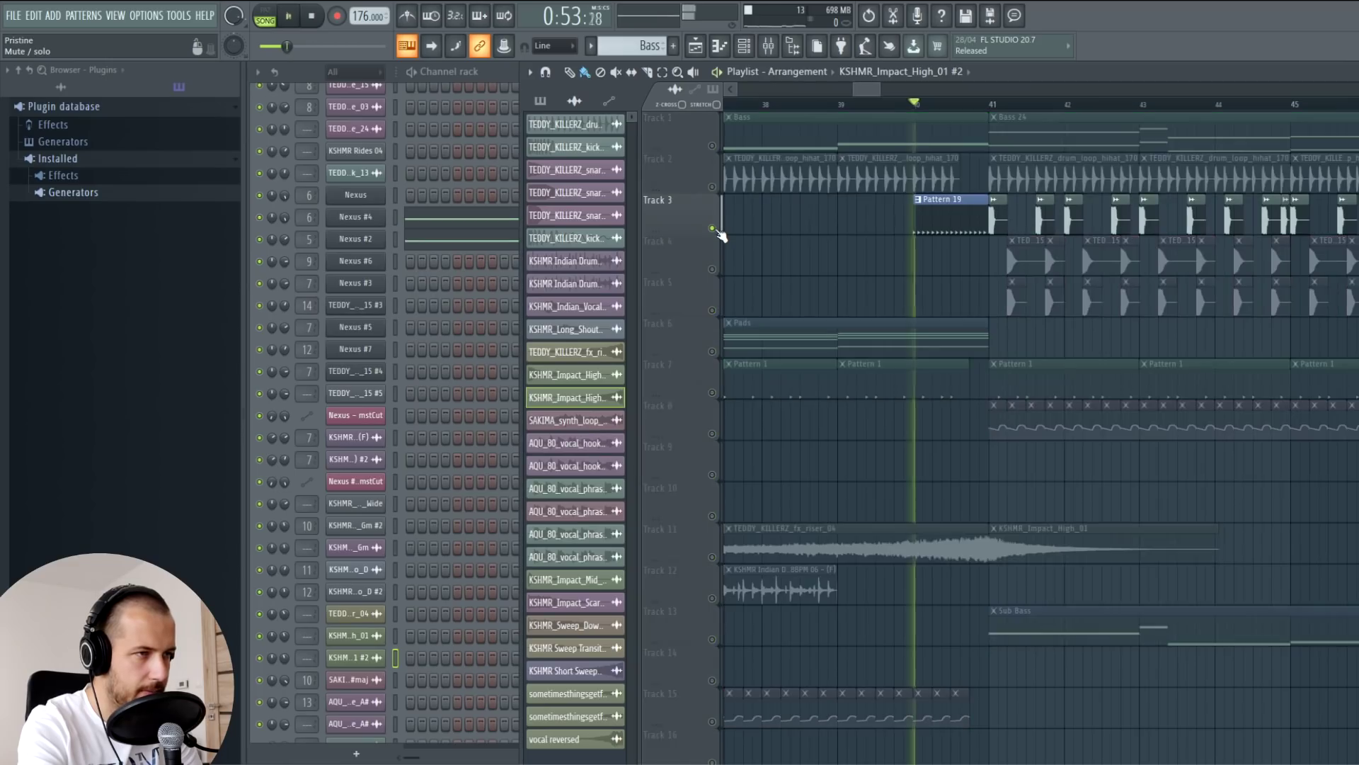
pyautogui.press('space')
pyautogui.rightClick(713, 556)
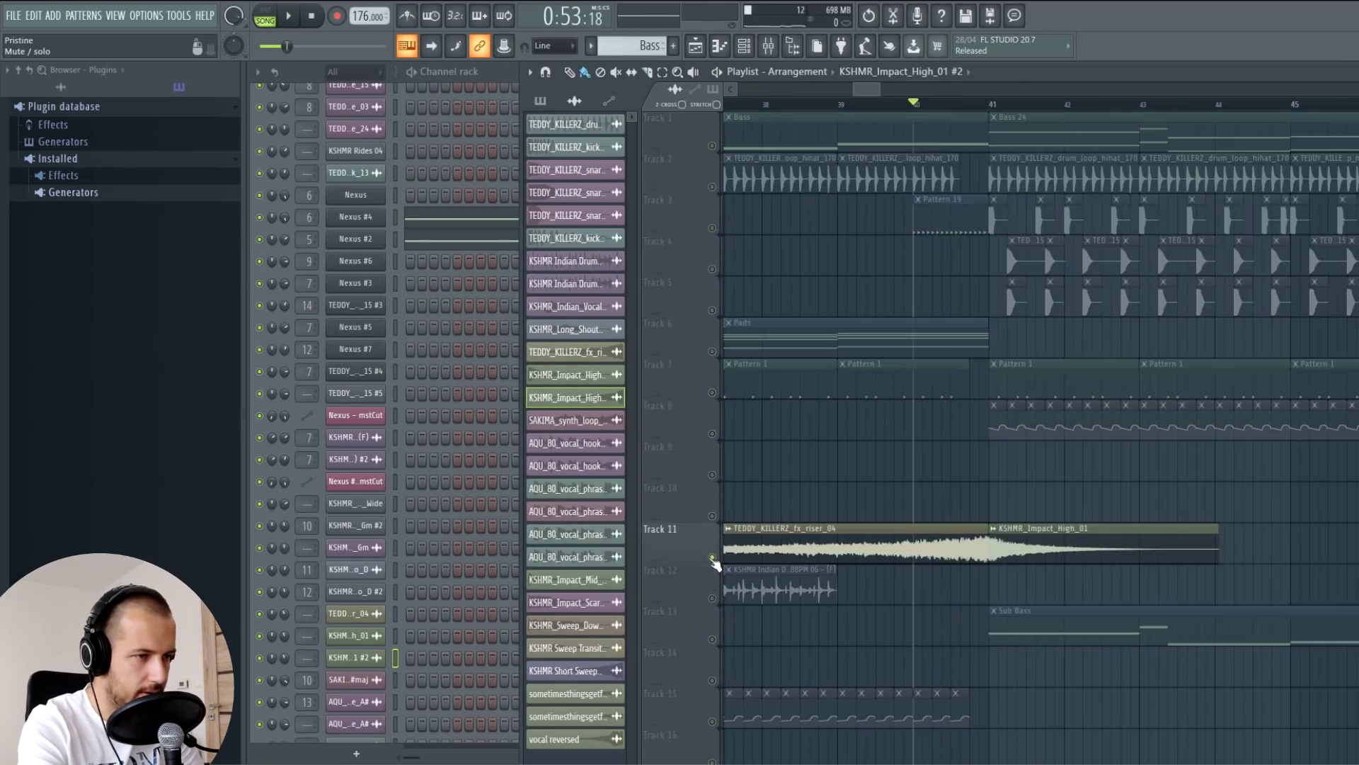
pyautogui.press('space')
pyautogui.press('space')
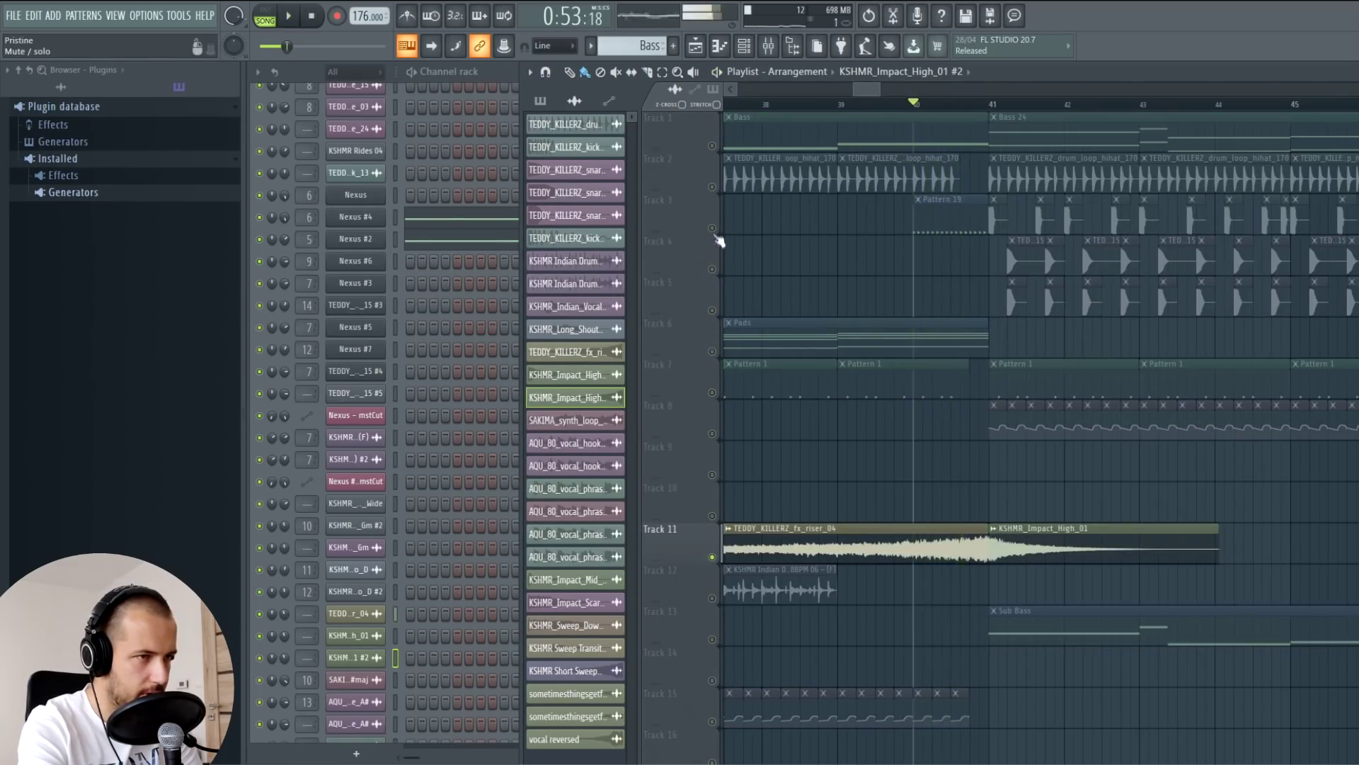
# Step: Play the Track 3 fill and Track 11 riser soloed together from bar 40, and restore all tracks
pyautogui.rightClick(713, 228)
pyautogui.rightClick(712, 556)
pyautogui.press('space')
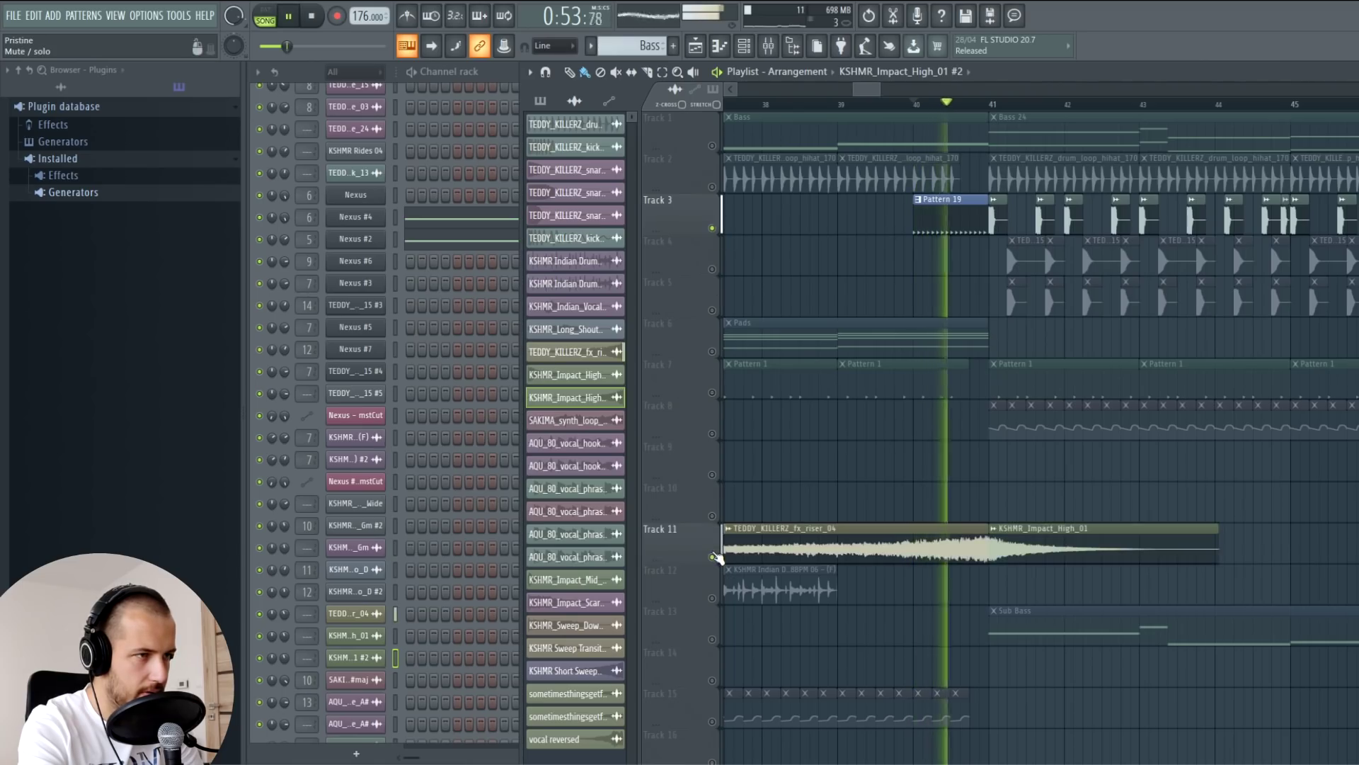
pyautogui.press('space')
pyautogui.rightClick(712, 557)
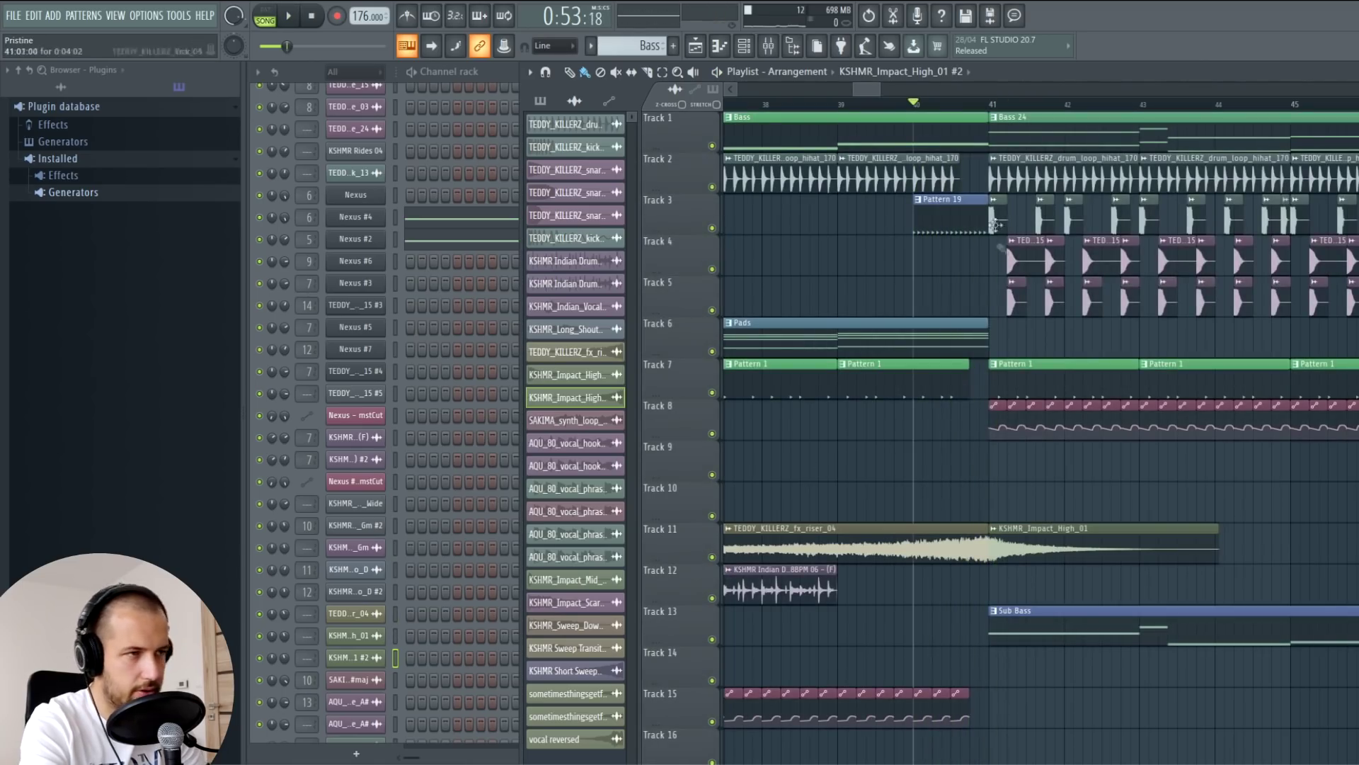
# Step: Play the drop from bar 40 and on into the section with Piano and Hits at bar 57
pyautogui.moveTo(882, 90); pyautogui.dragTo(947, 90)
pyautogui.press('space')
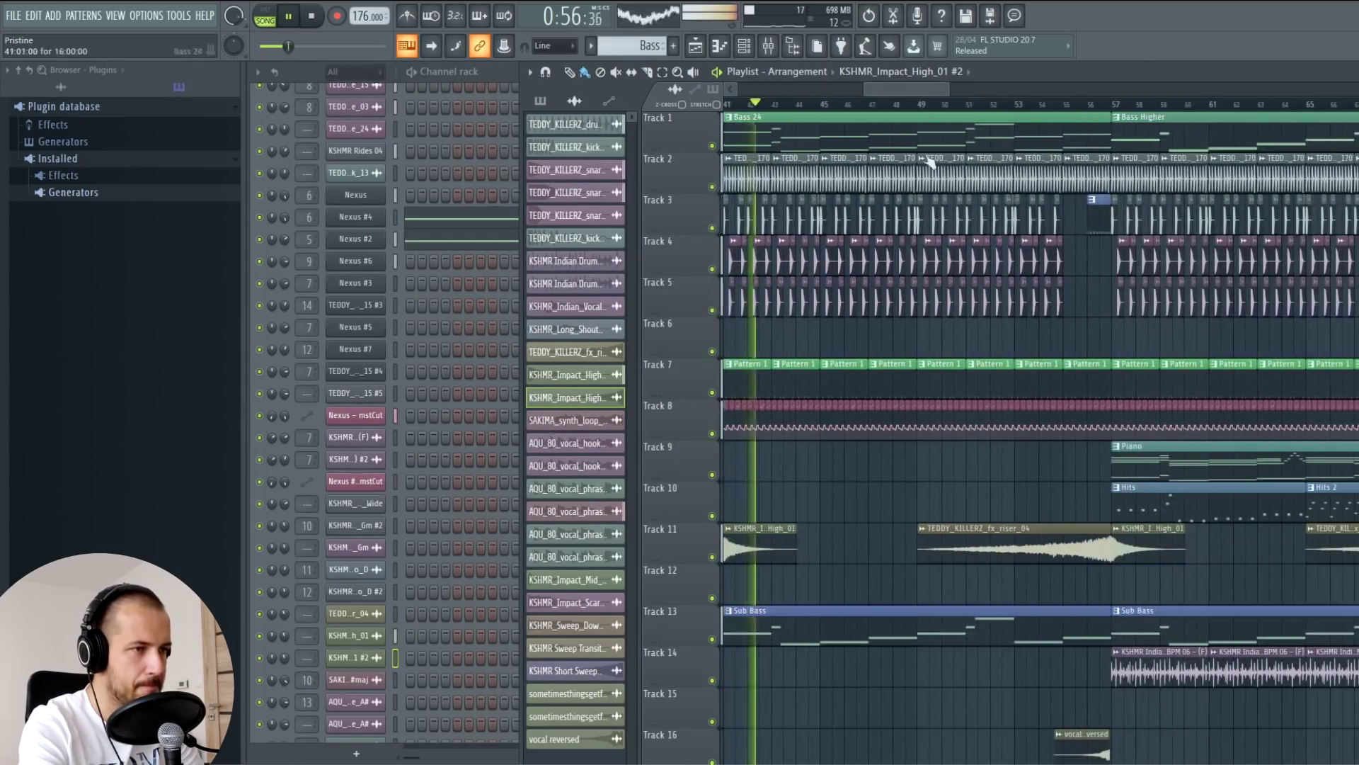
pyautogui.scroll(-3, 919, 233)
pyautogui.scroll(-2, 924, 220)
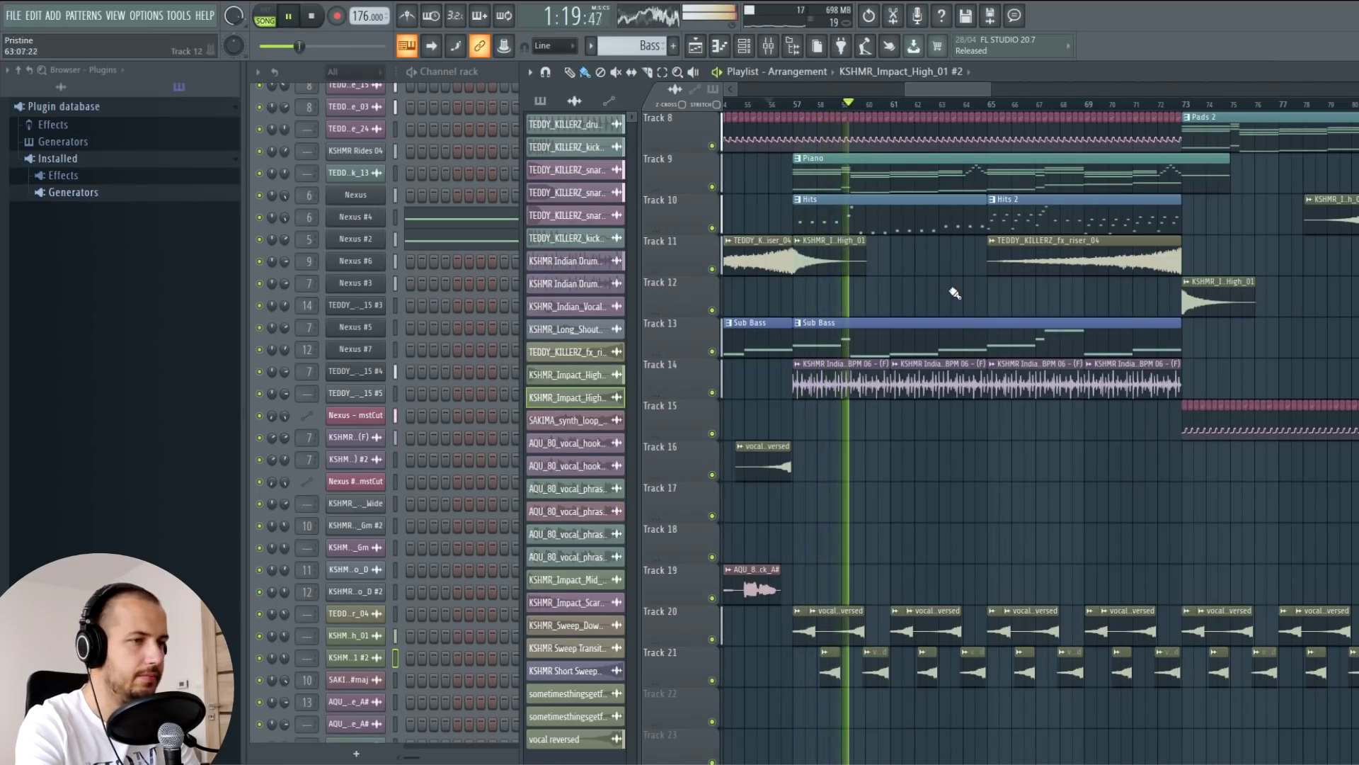
pyautogui.press('space')
# Step: Examine the layers of the drop between bars 41 and 73, then the whole arrangement up to its end
pyautogui.moveTo(916, 95); pyautogui.dragTo(854, 92)
pyautogui.scroll(7, 1036, 219)
pyautogui.scroll(-5, 1042, 235)
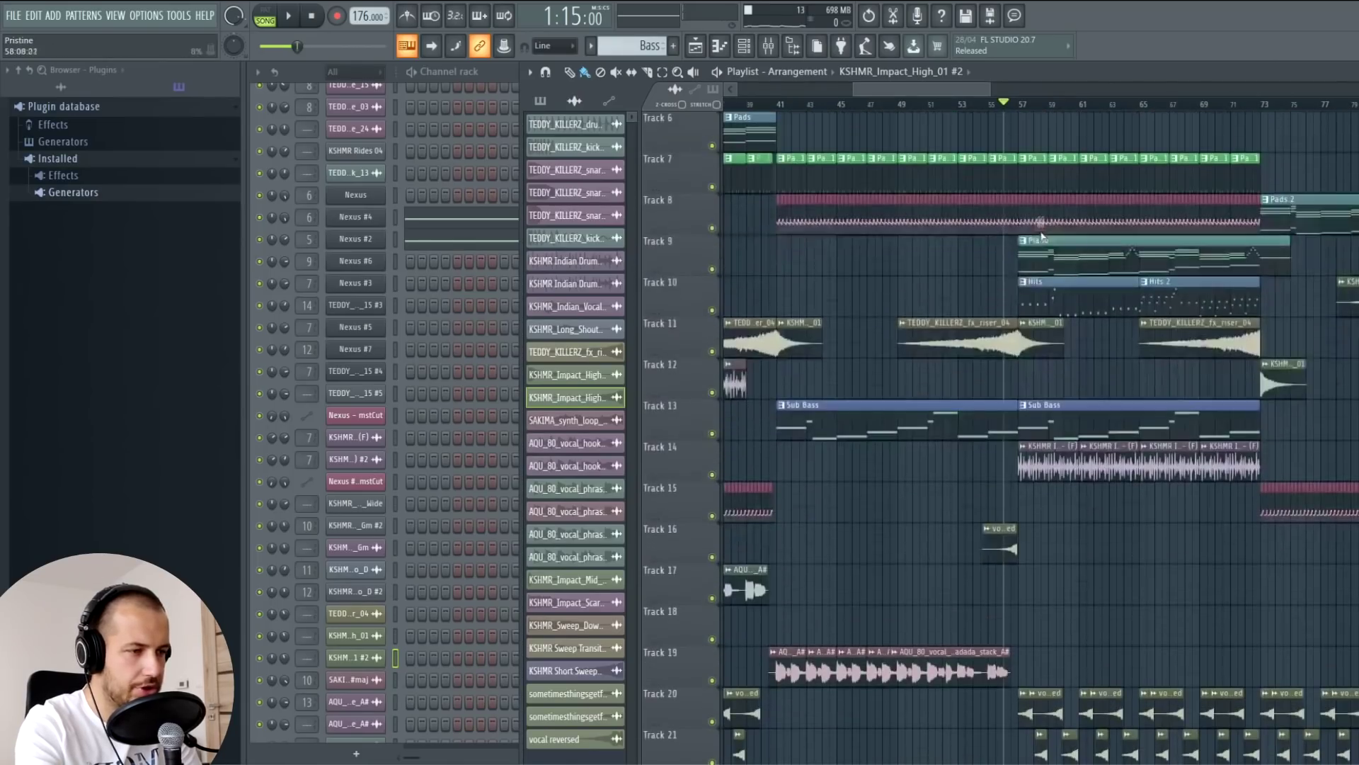
pyautogui.click(838, 106)
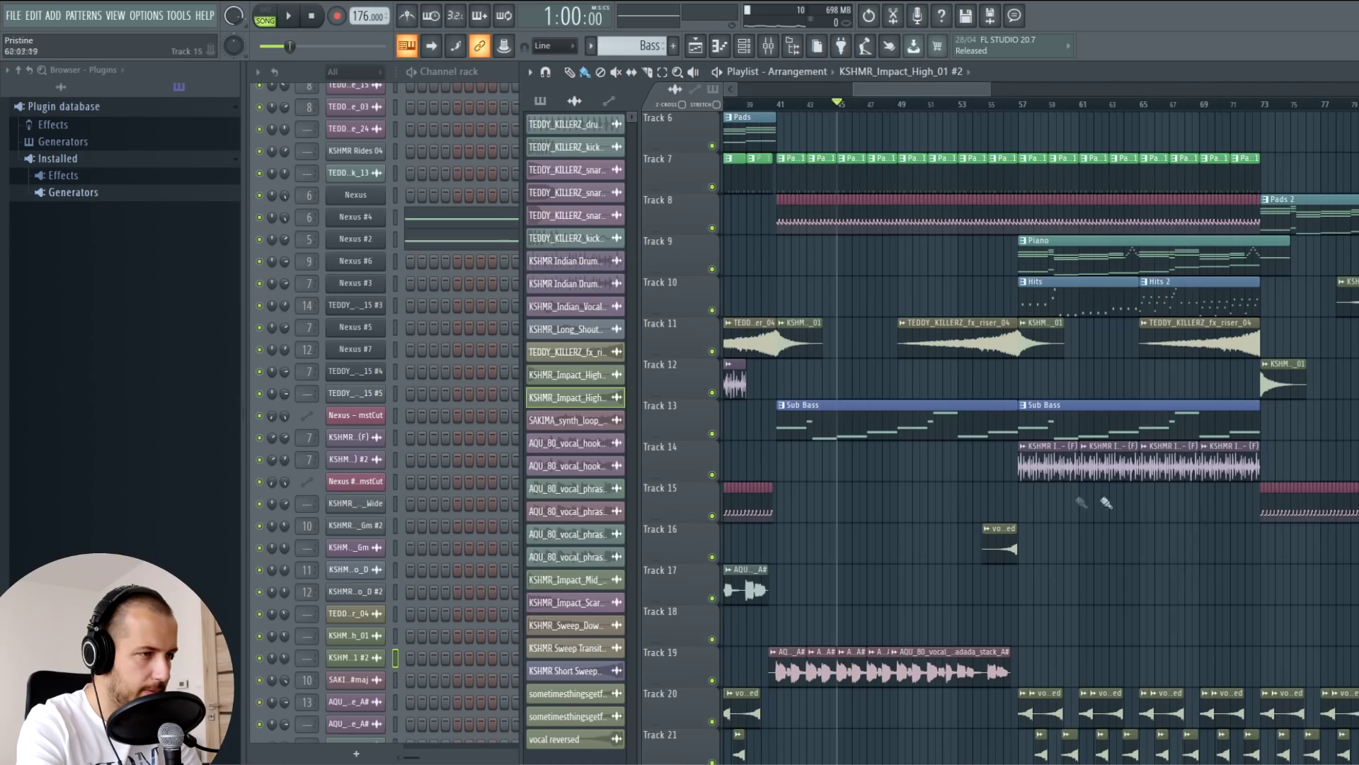
pyautogui.click(1012, 104)
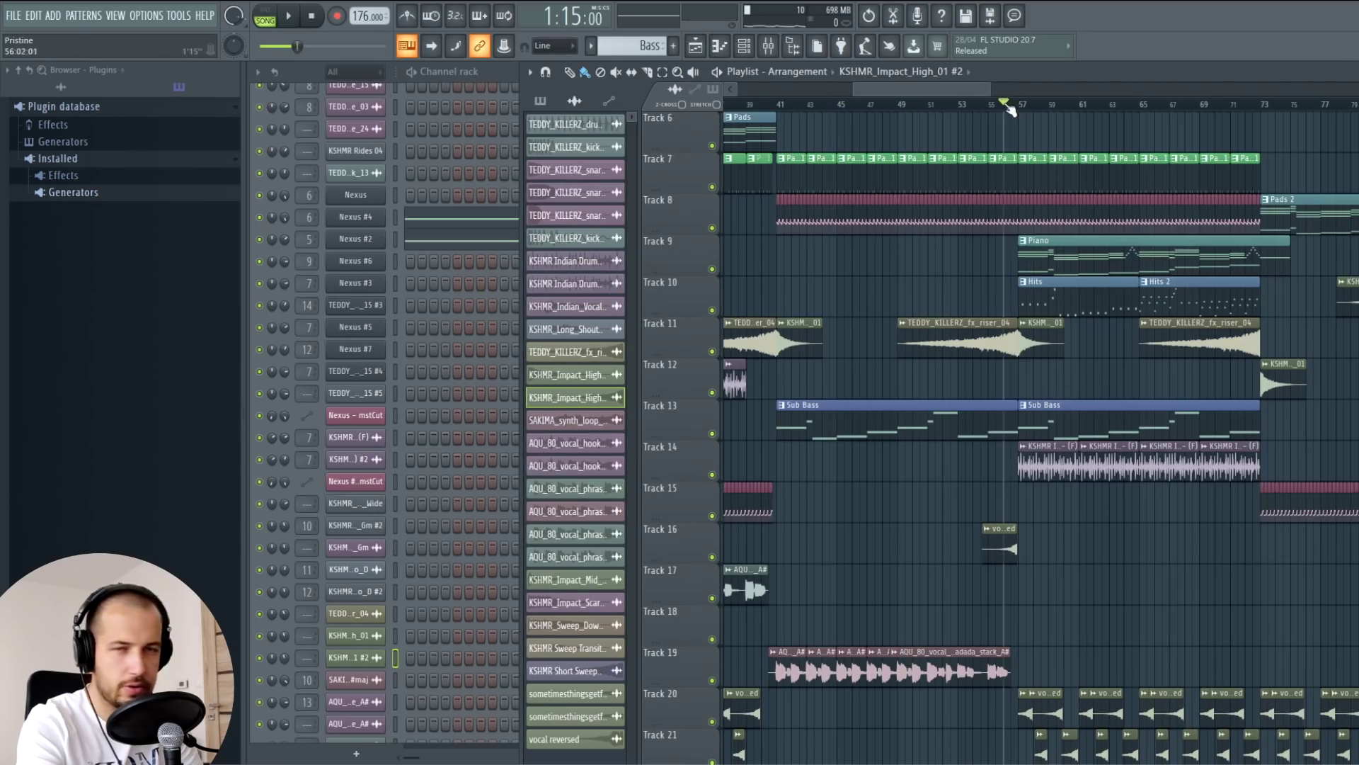
pyautogui.hscroll(4, 974, 88)
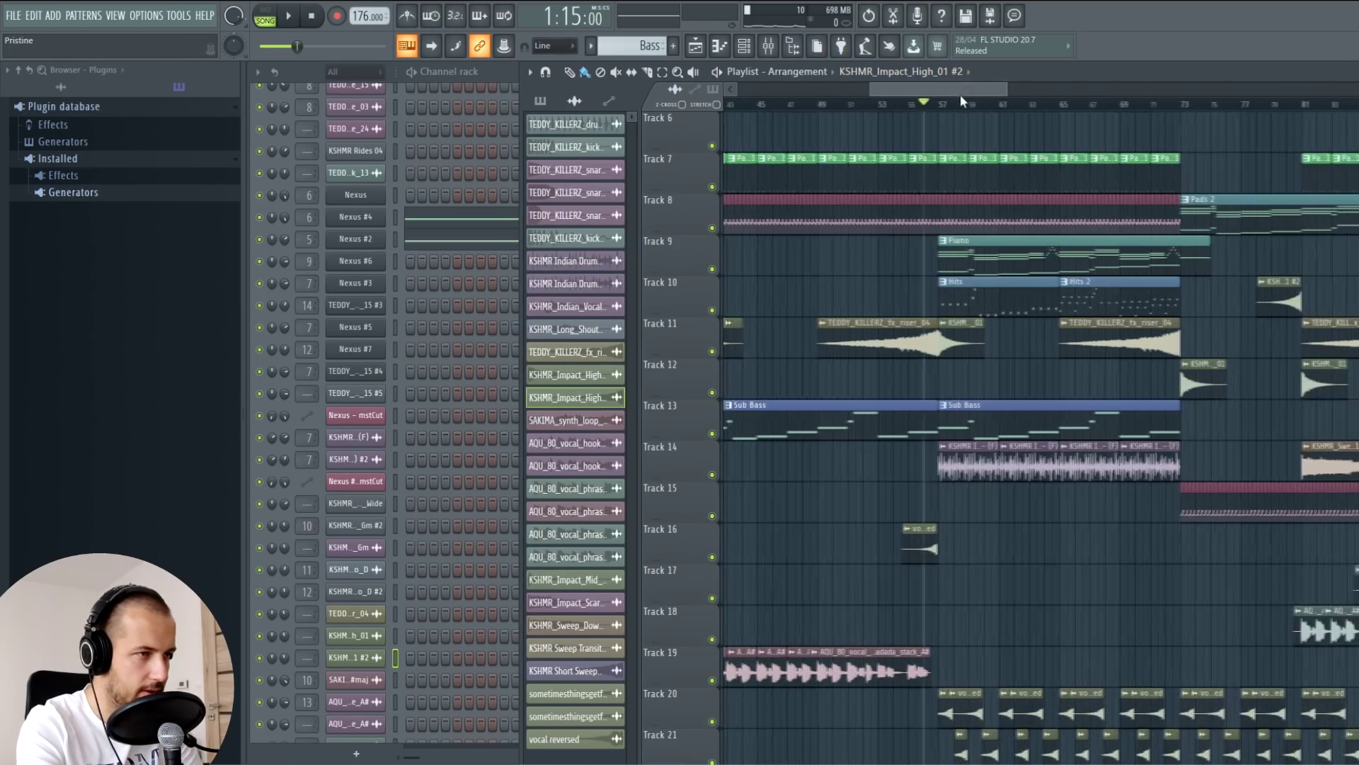
pyautogui.hscroll(-1, 975, 92)
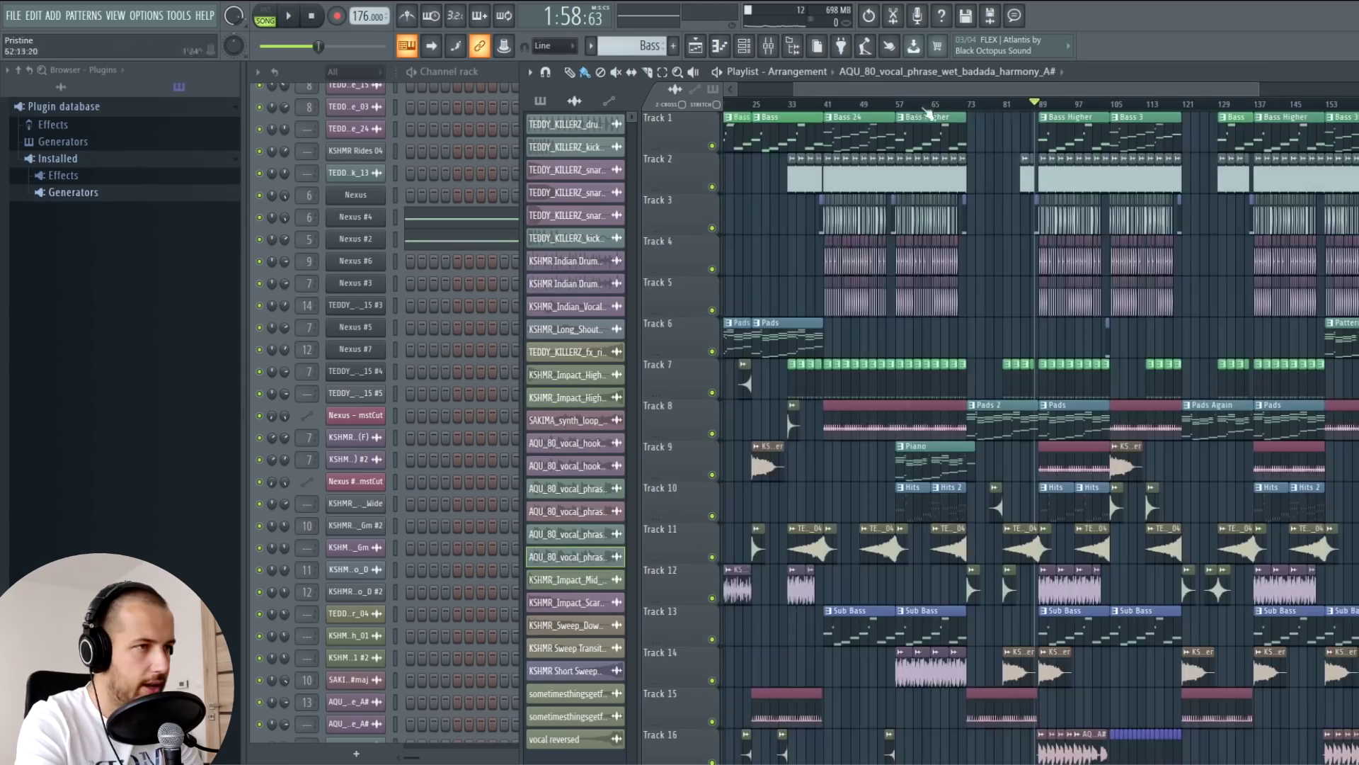
pyautogui.scroll(-1, 923, 113)
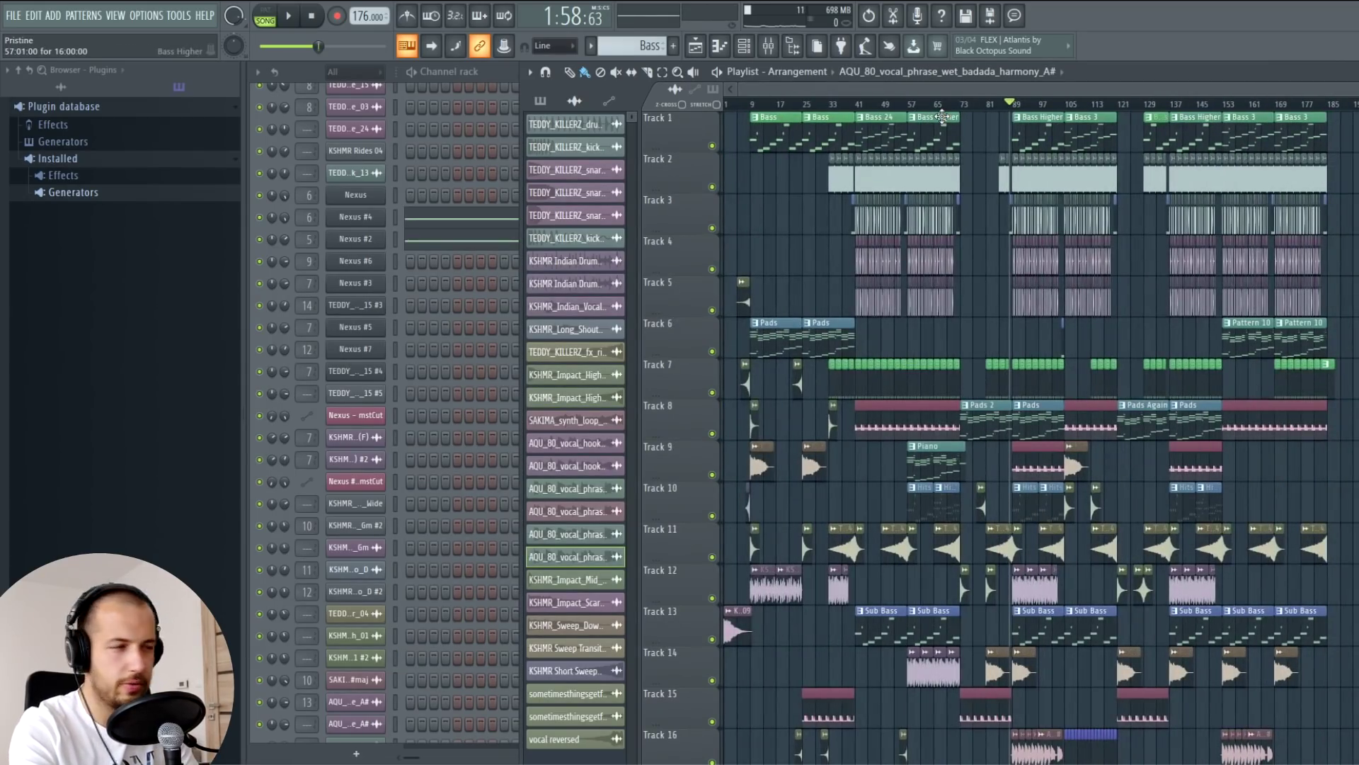
# Step: Play the finished track through the build-up and drop while viewing its drum, synth and vocal tracks
pyautogui.press('space')
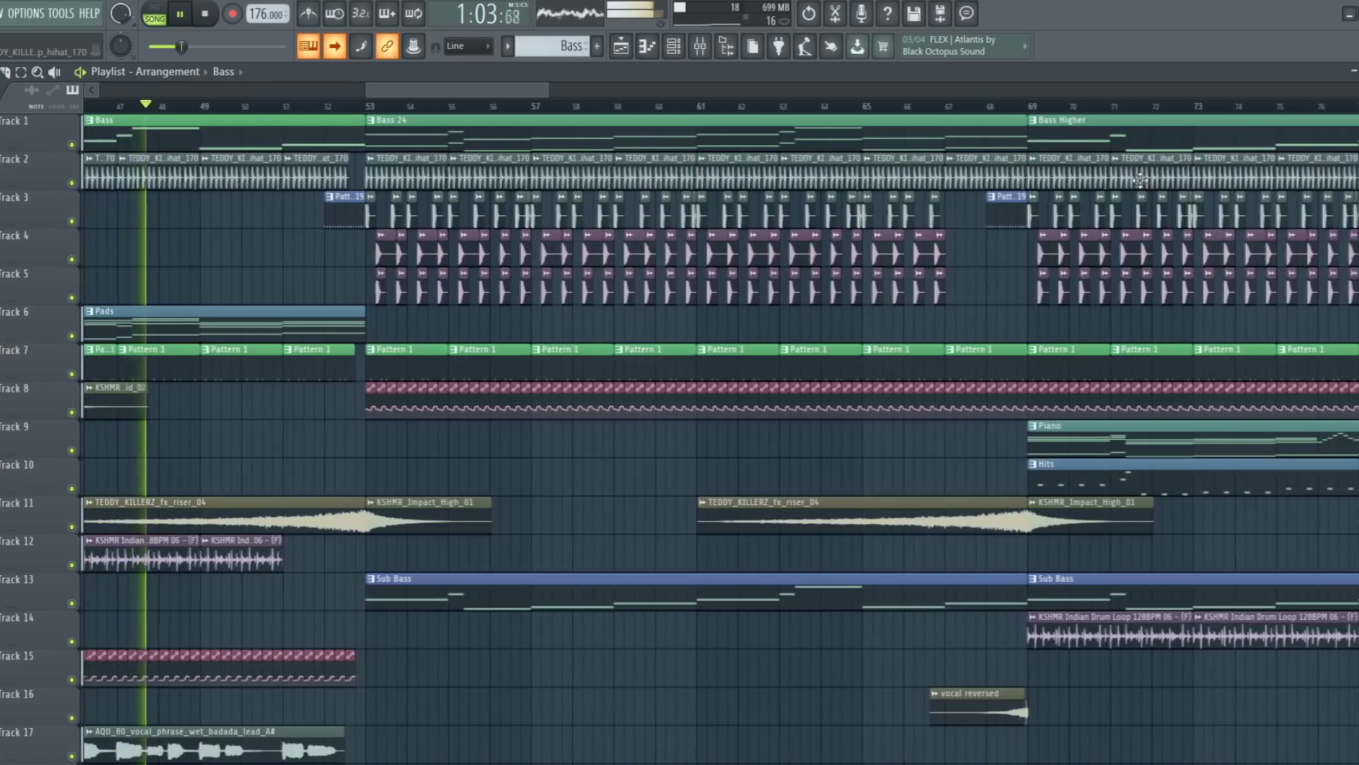
pyautogui.scroll(-2, 1139, 179)
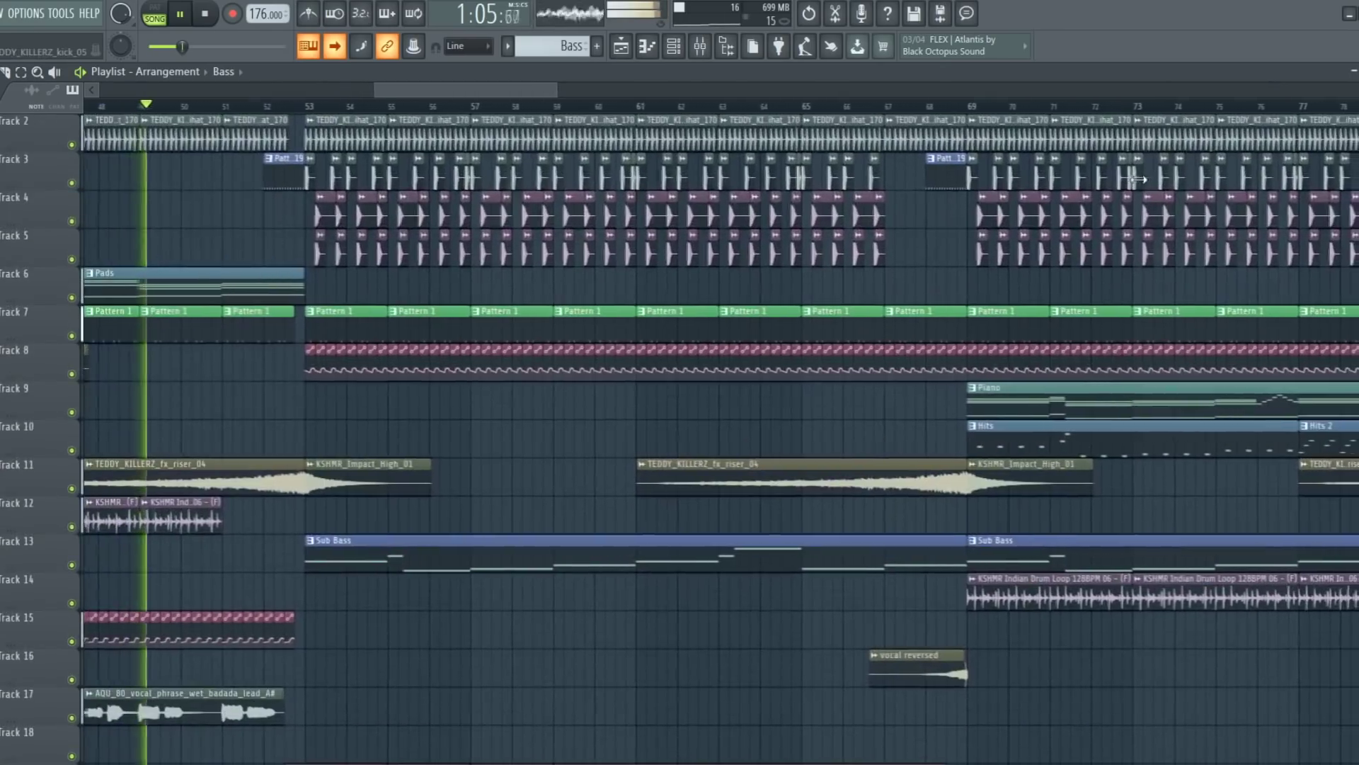
pyautogui.scroll(-2, 1138, 179)
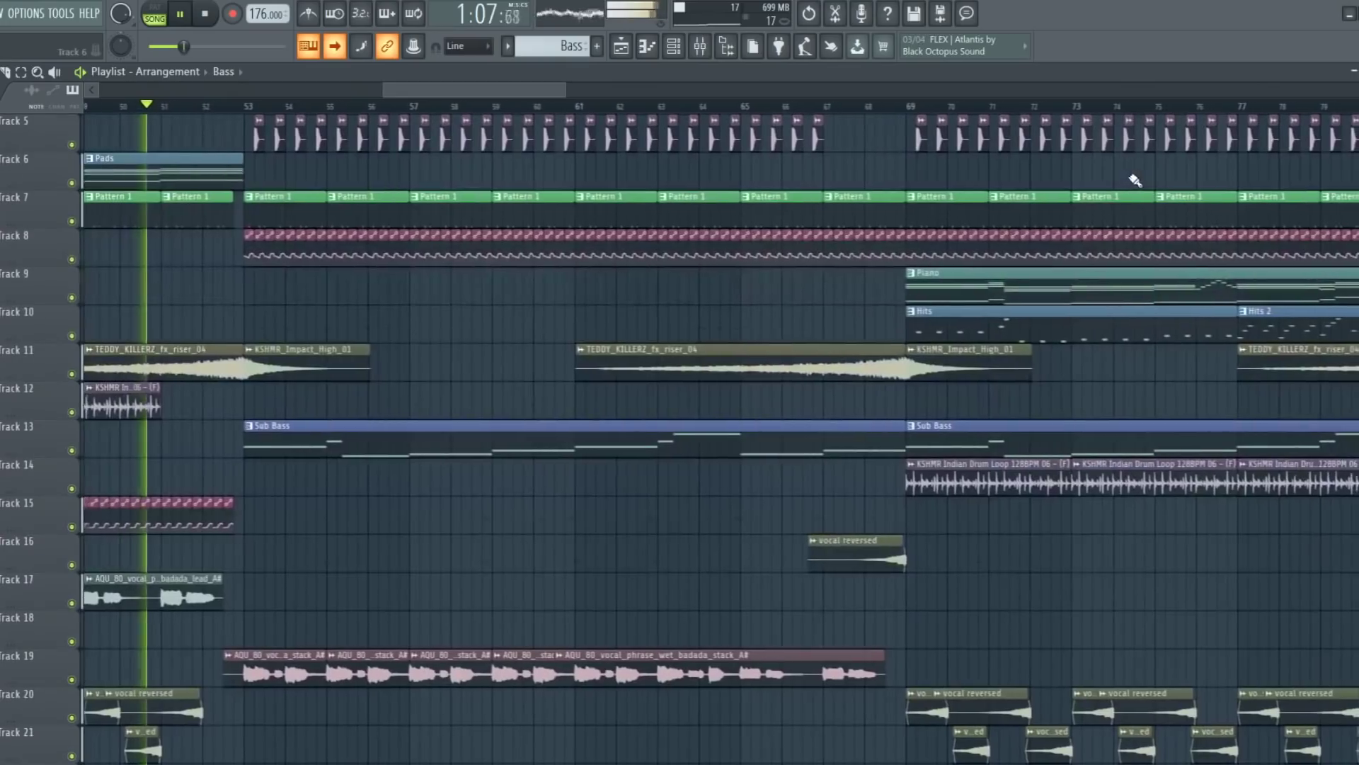
pyautogui.scroll(3, 989, 243)
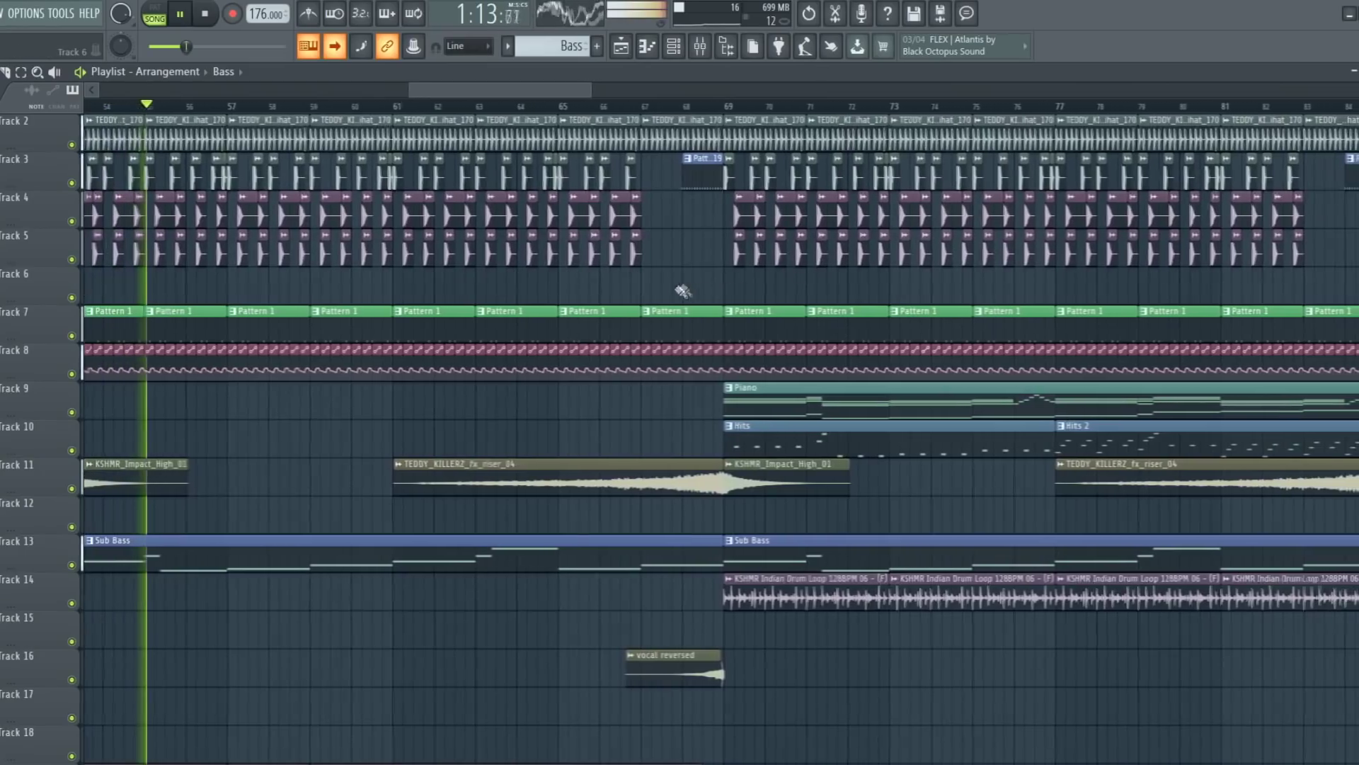
pyautogui.scroll(1, 652, 297)
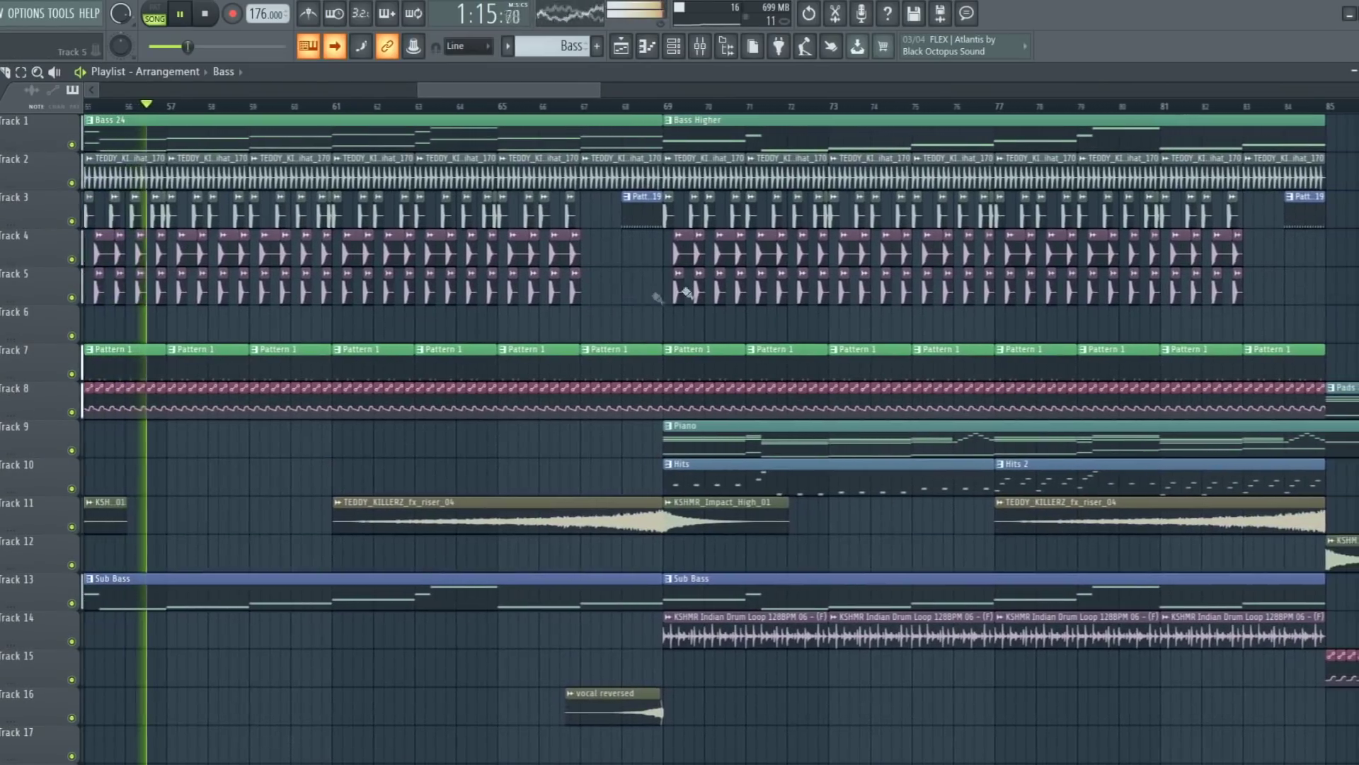
pyautogui.scroll(-2, 679, 425)
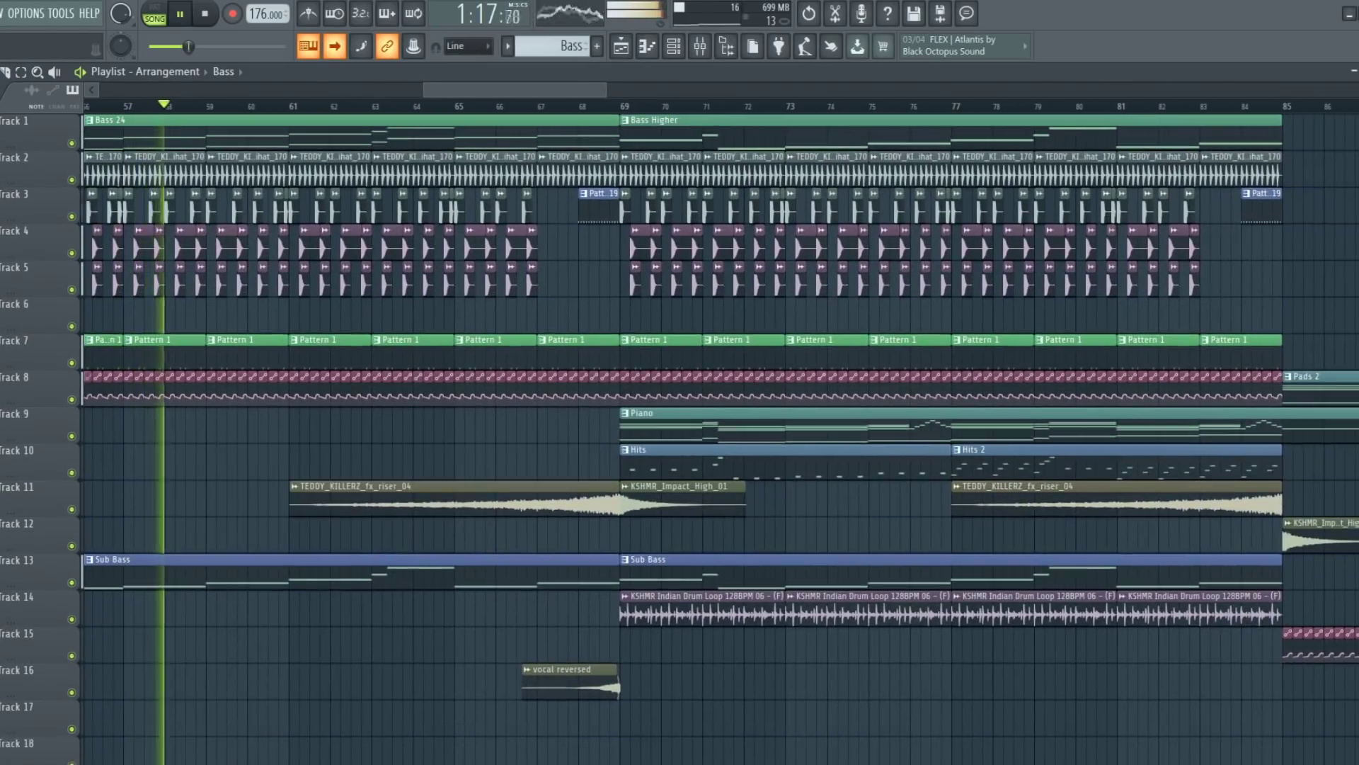